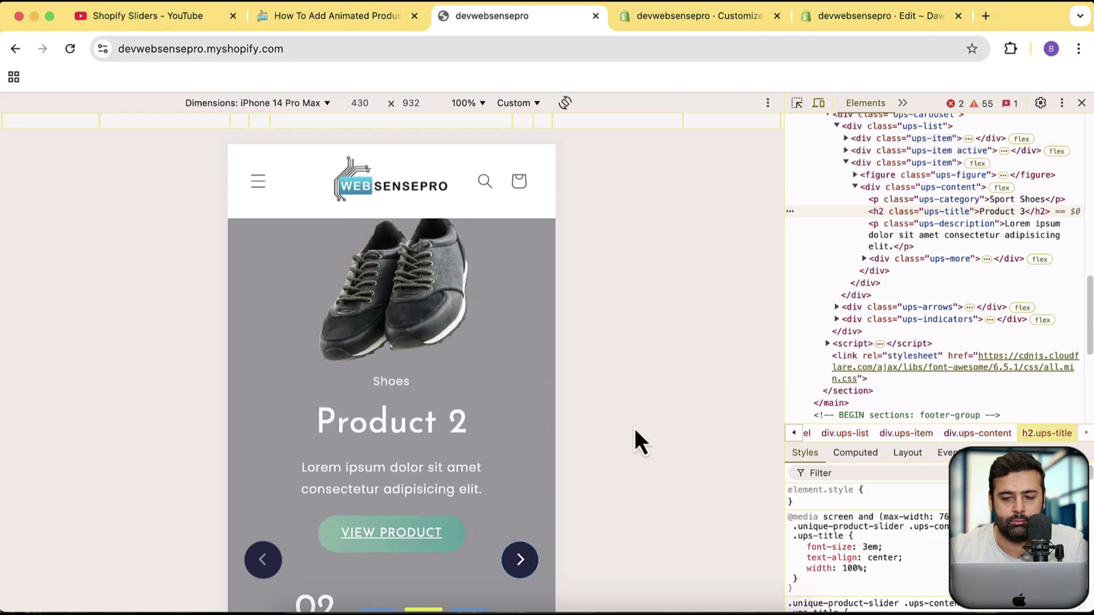
Set the device preview zoom to 75% and bring the whole mobile product slider into view
click(468, 105)
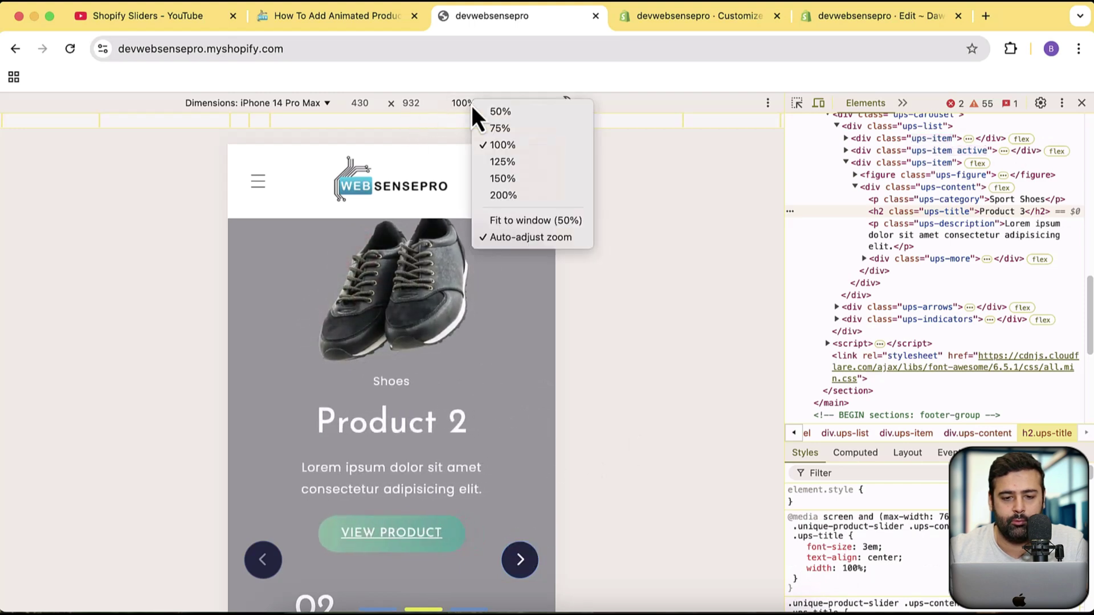
click(516, 130)
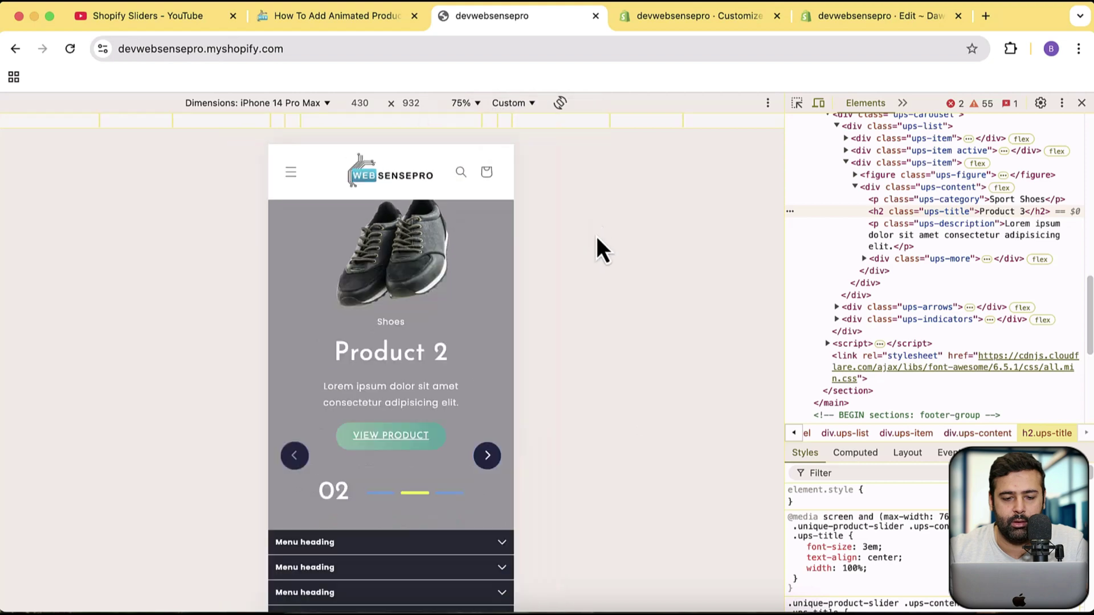
scroll(452, 399, up, 2)
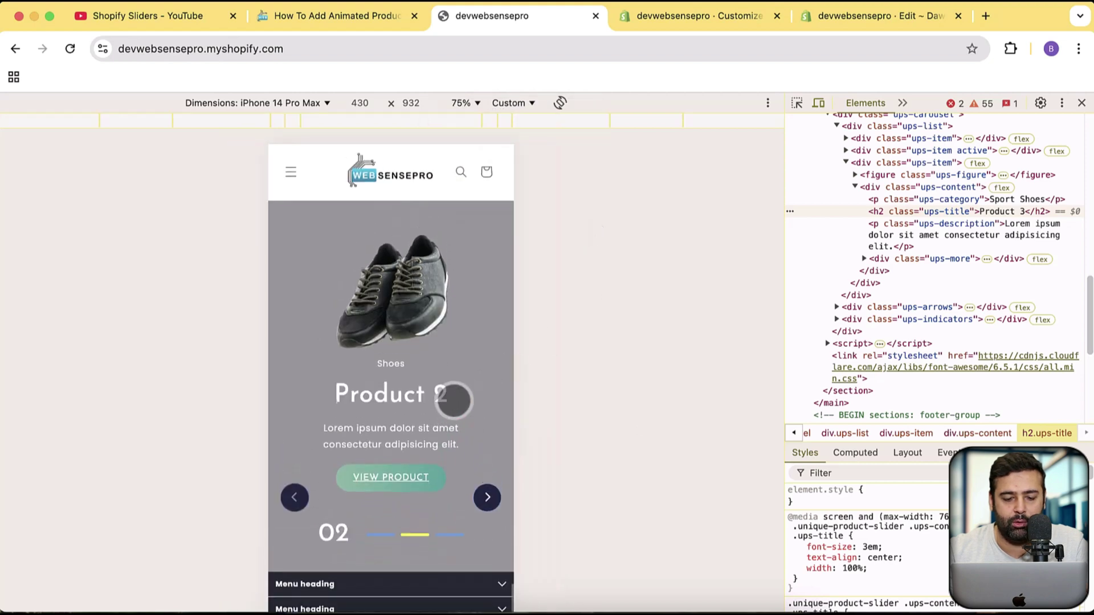
scroll(453, 401, up, 1)
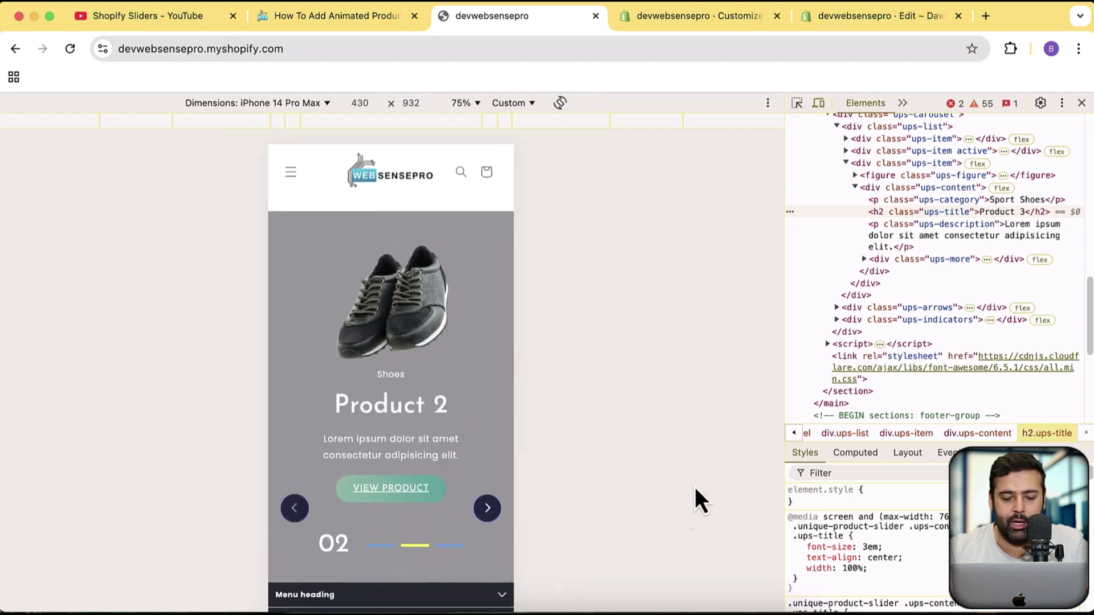
Browse the slider's mobile slides forward and back, and close the developer tools to view the slider at desktop size
click(487, 512)
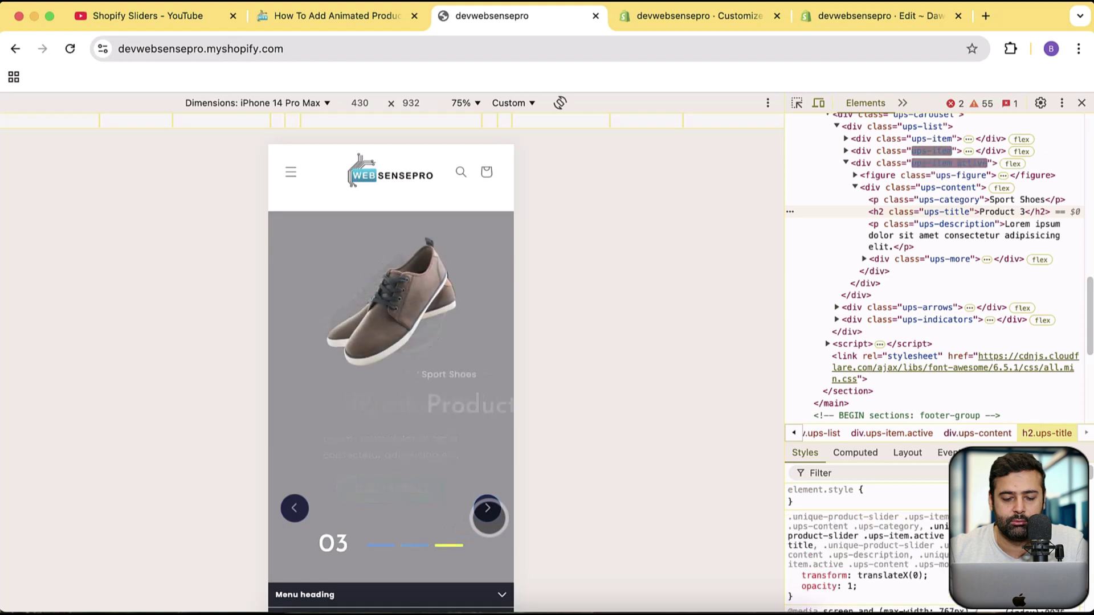
click(295, 508)
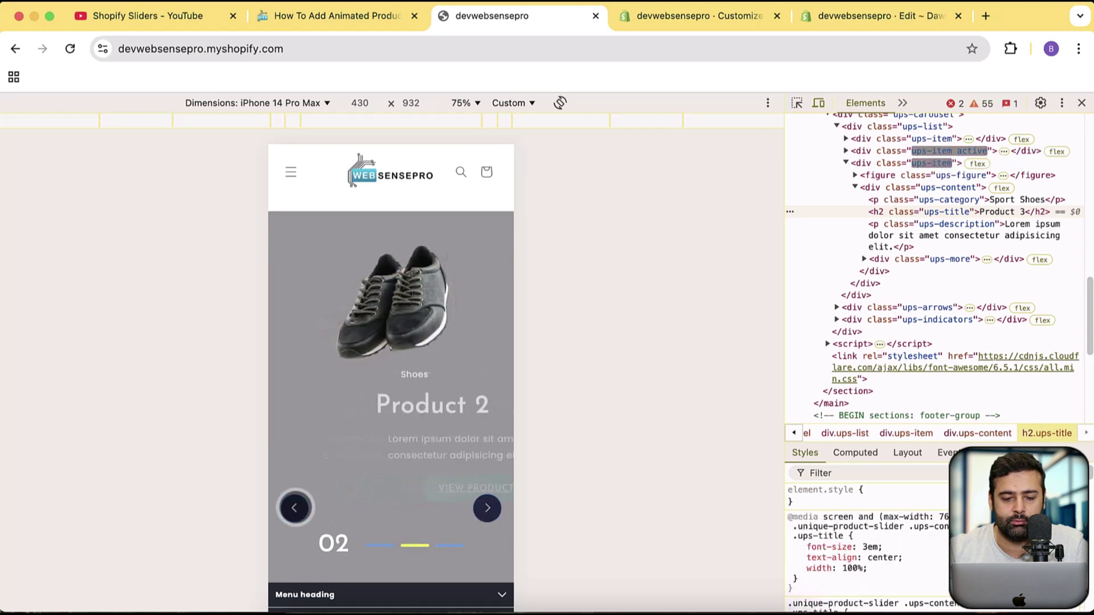
click(295, 508)
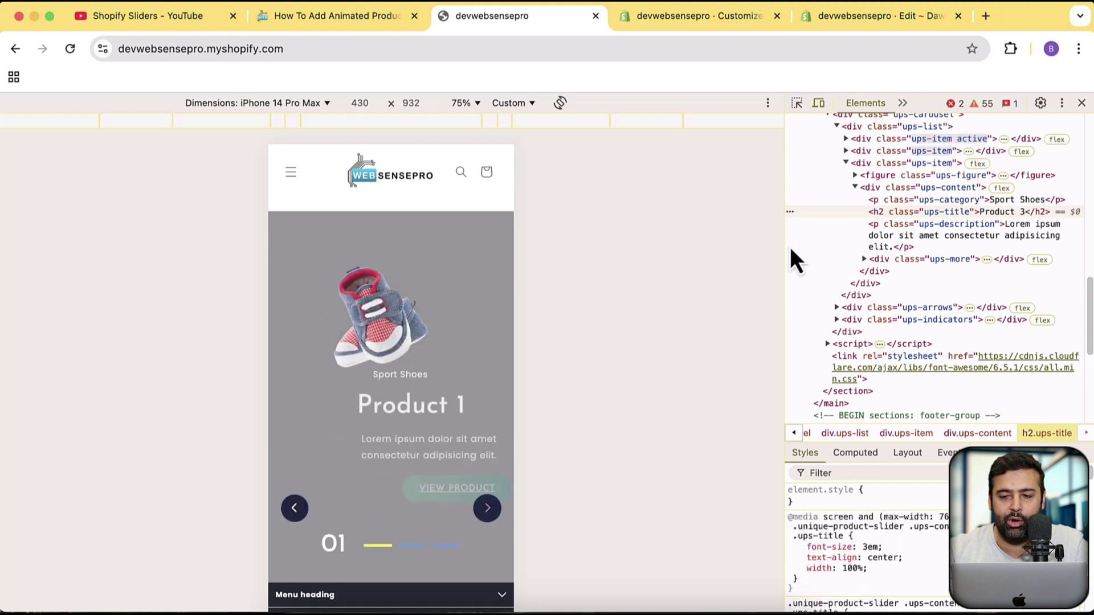
click(1082, 103)
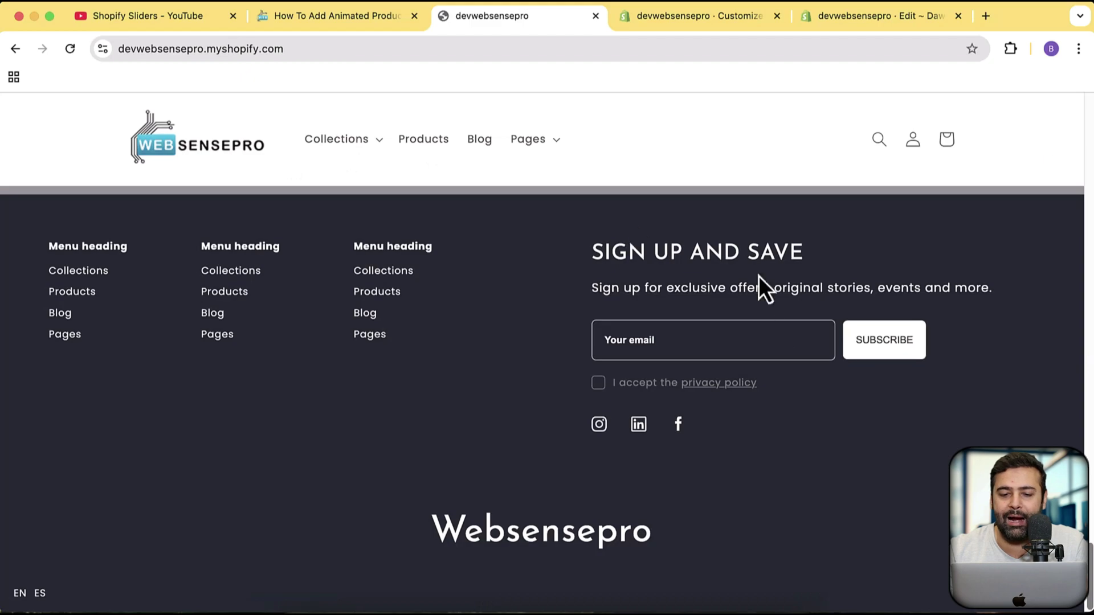
scroll(758, 276, up, 5)
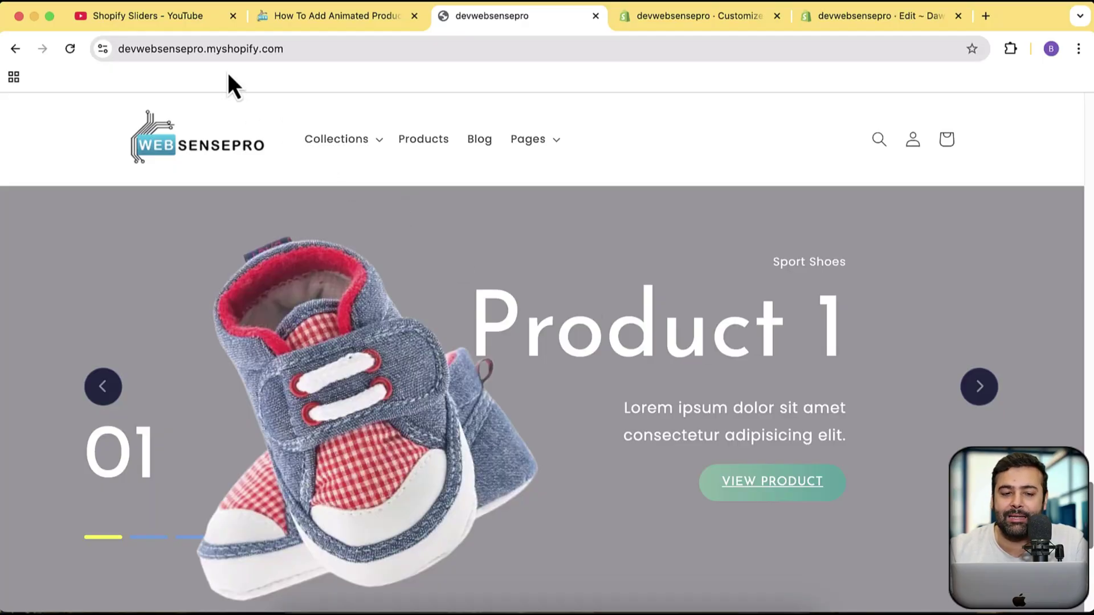
Look through the videos in the Shopify Sliders playlist on YouTube
click(184, 28)
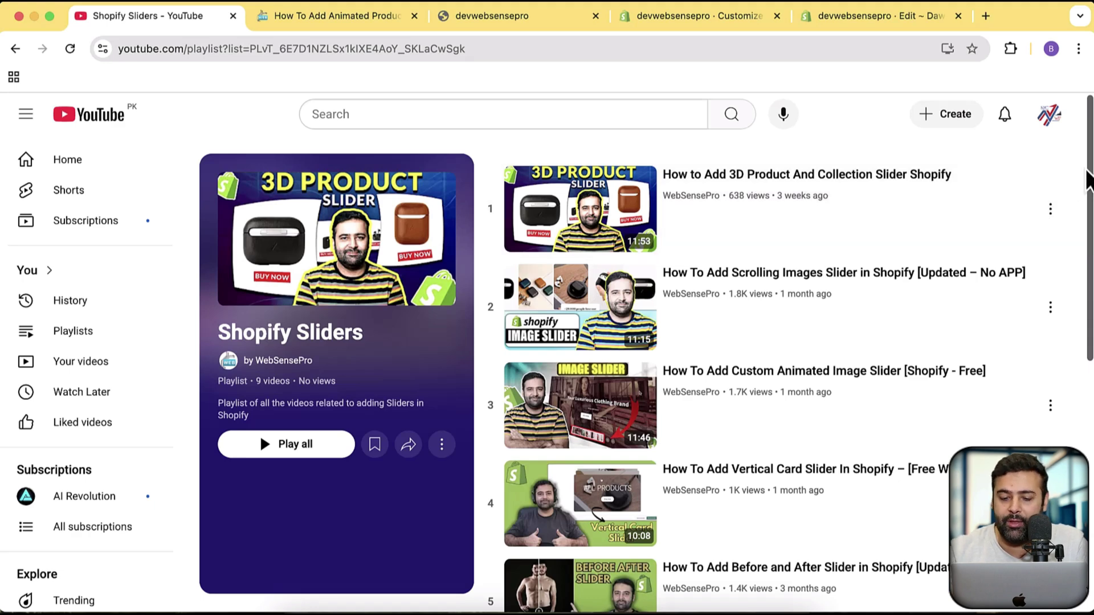
scroll(1088, 178, down, 5)
scroll(1088, 178, up, 3)
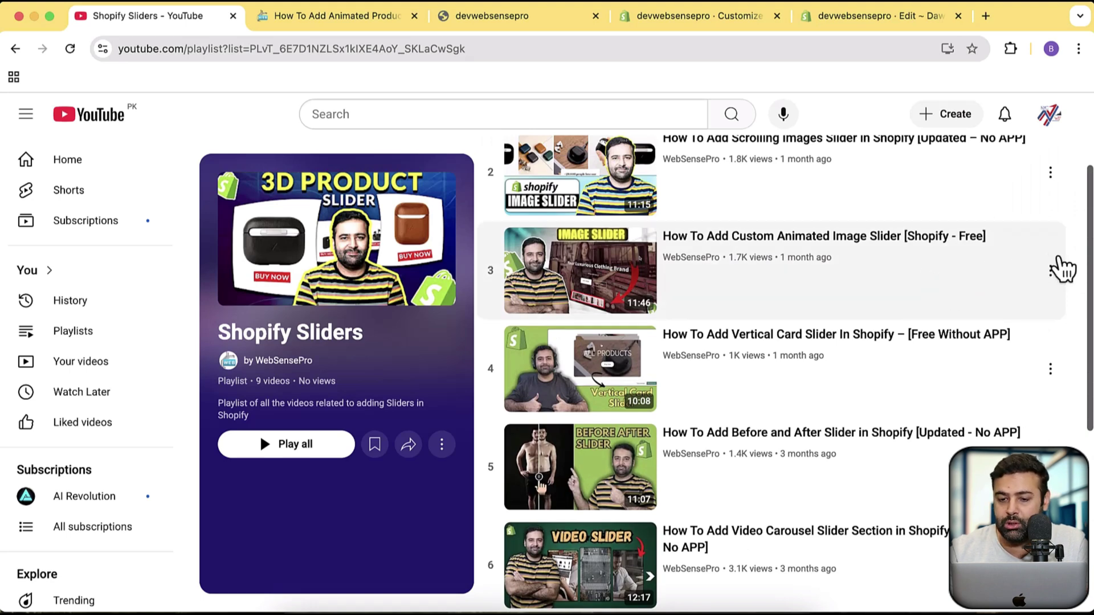
scroll(1060, 265, up, 3)
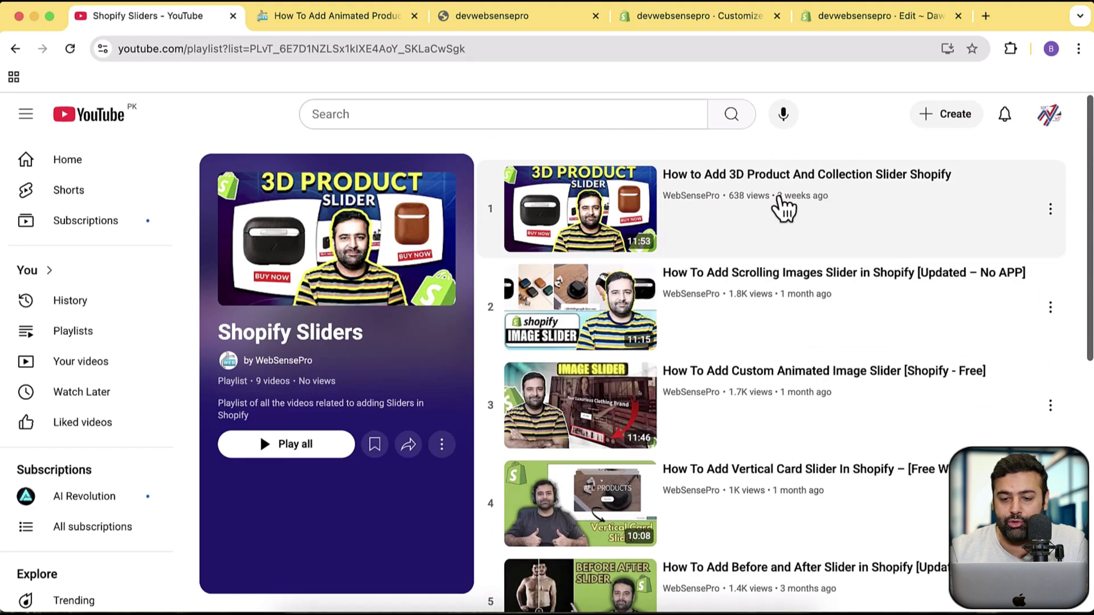
scroll(1054, 216, down, 8)
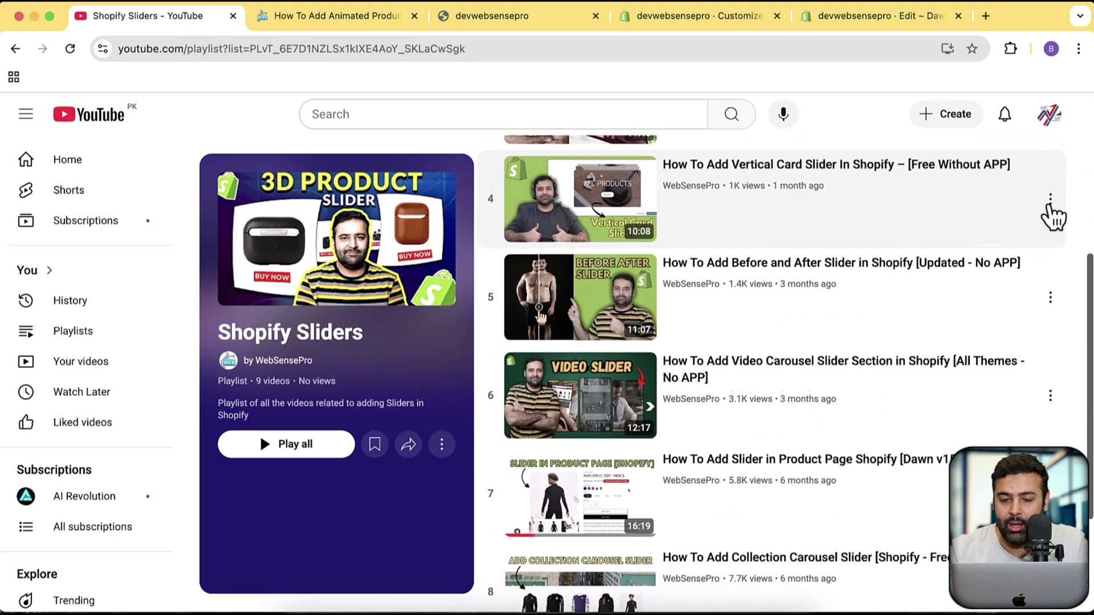
scroll(906, 401, up, 8)
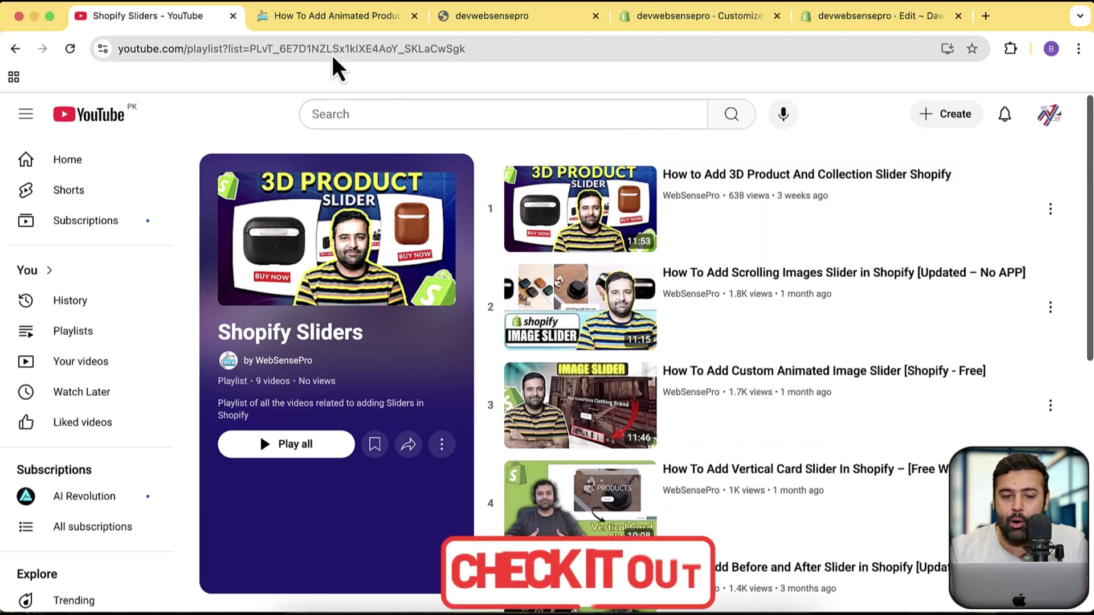
Switch to the Shopify theme customizer and open the Unique Product Slider section's settings from the home page section list
click(484, 15)
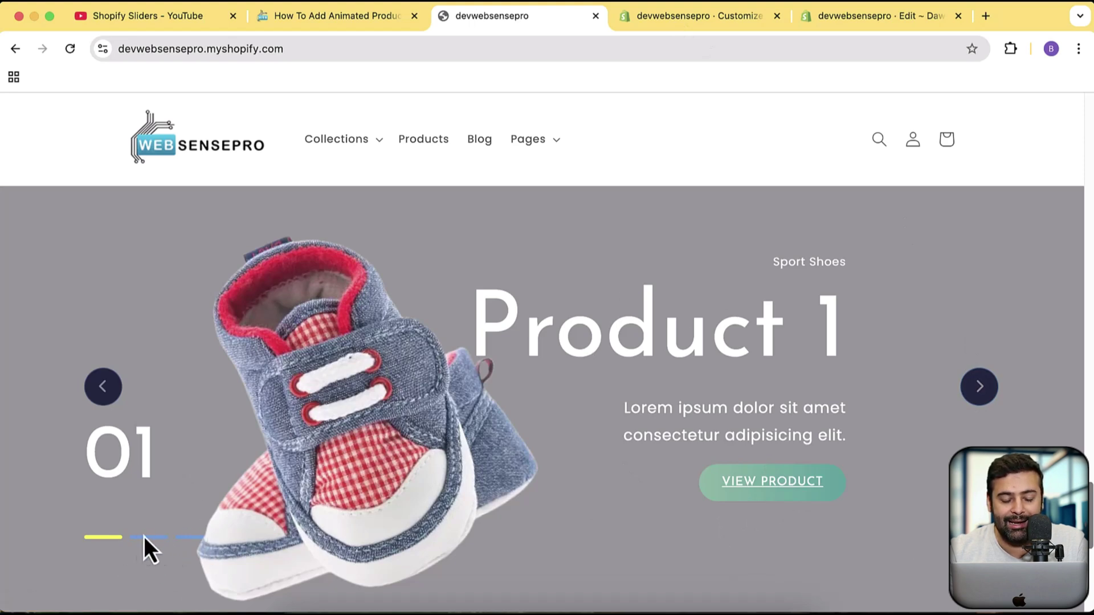
click(699, 23)
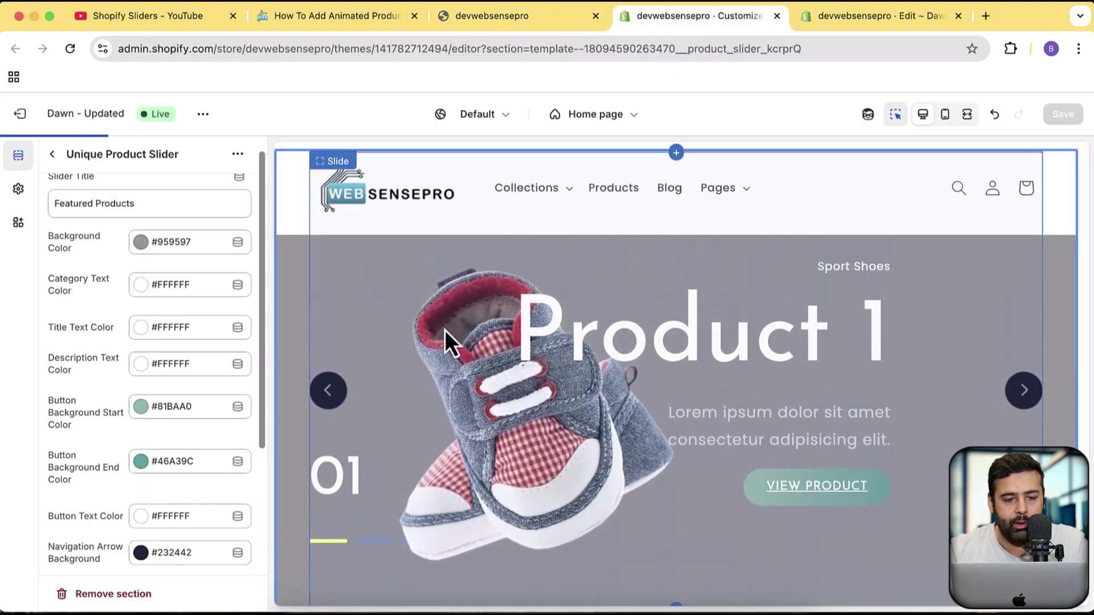
click(52, 154)
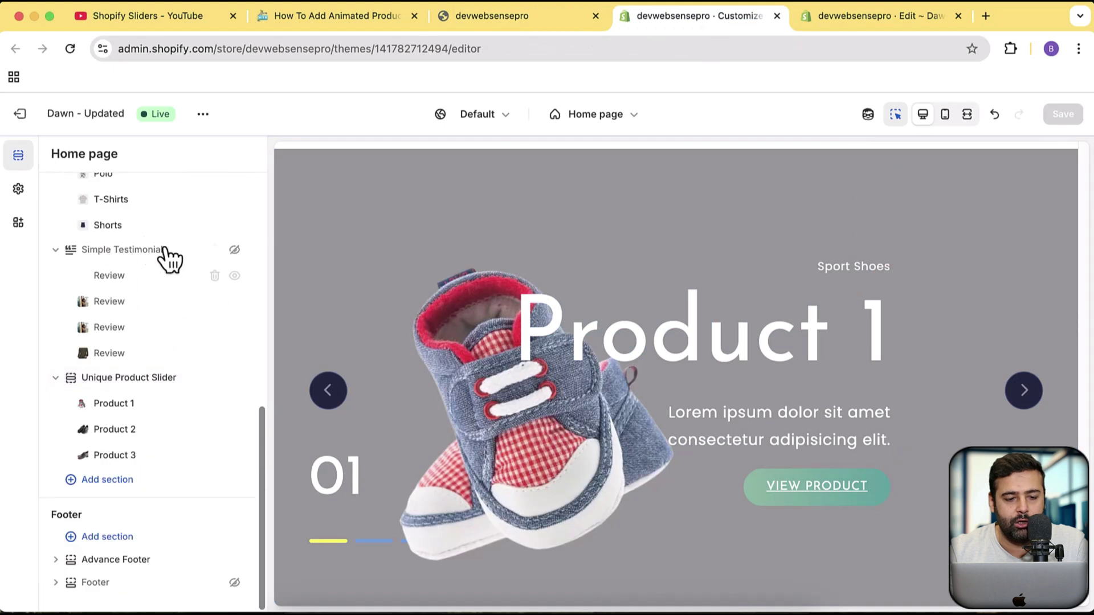
scroll(182, 276, up, 8)
scroll(182, 277, down, 8)
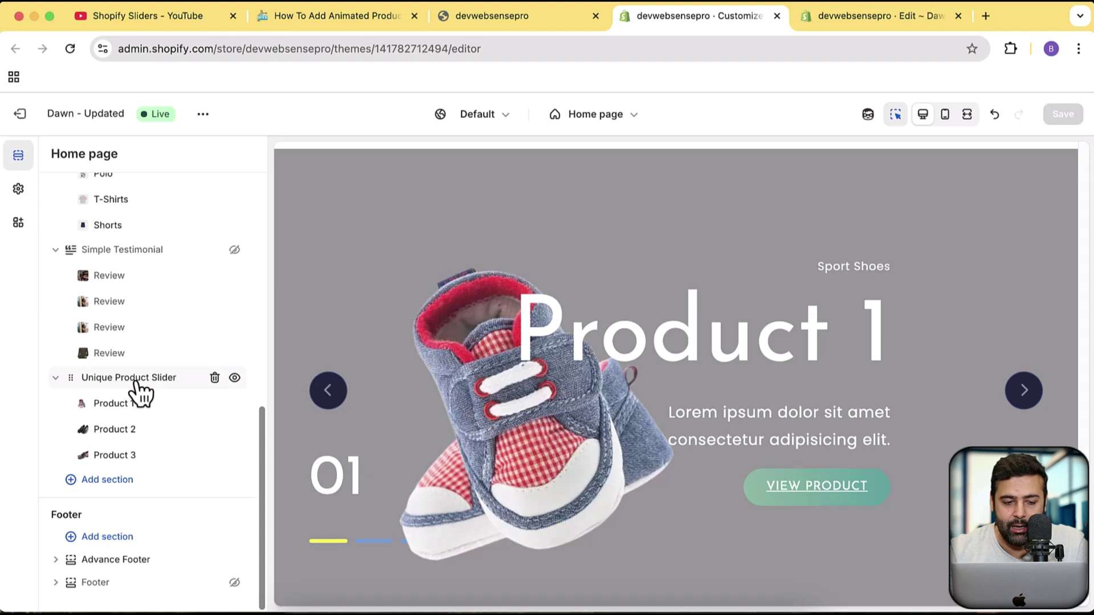
click(136, 382)
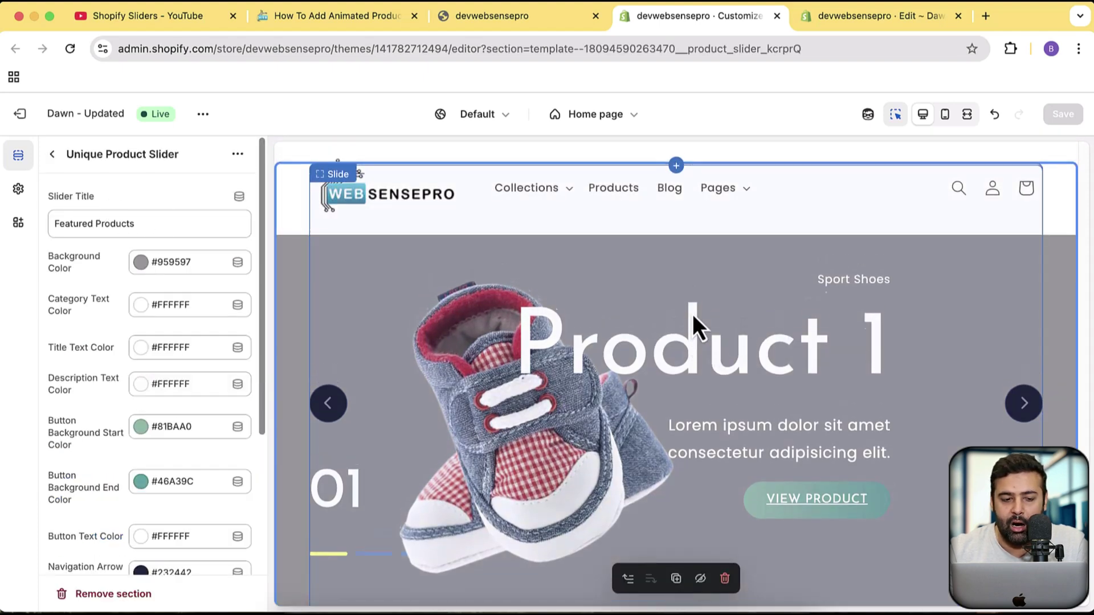
Set the slider's background color to black, #000000, after trying blue #1B1BF9
click(172, 267)
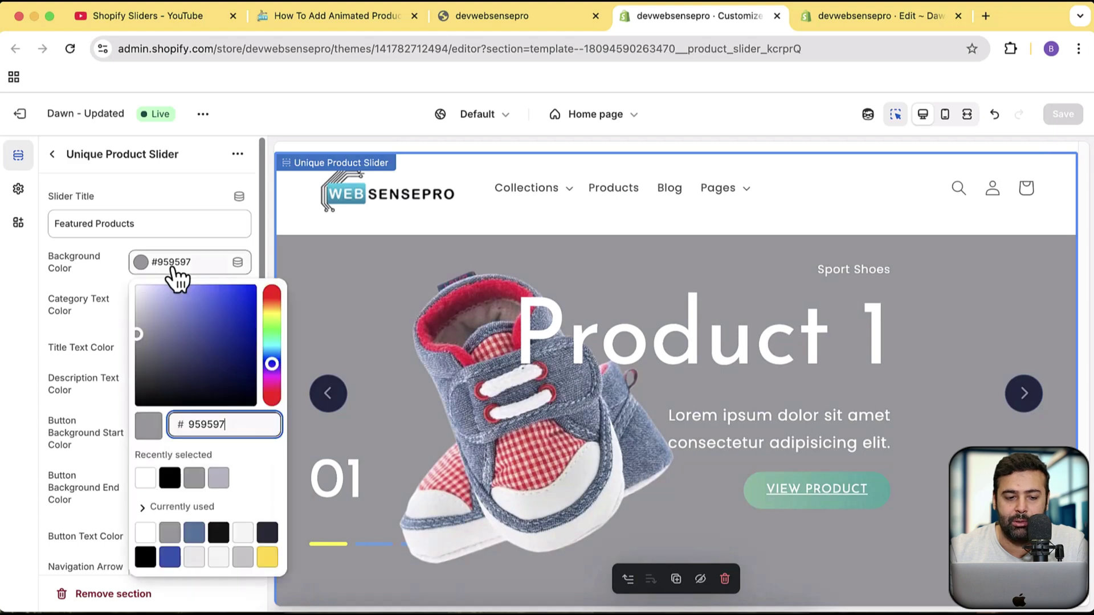
click(245, 287)
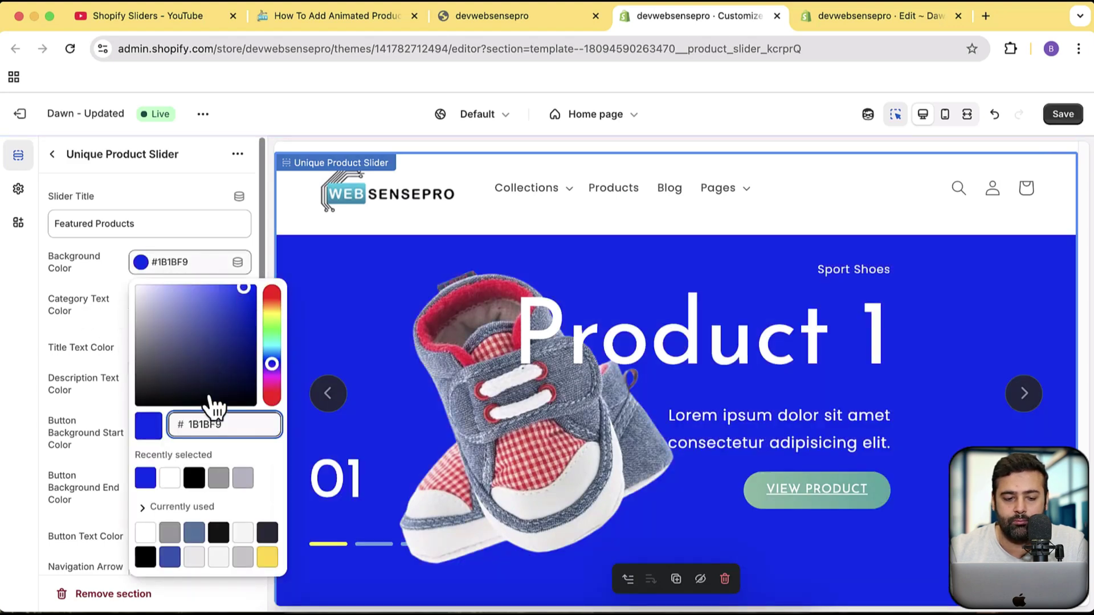
click(214, 405)
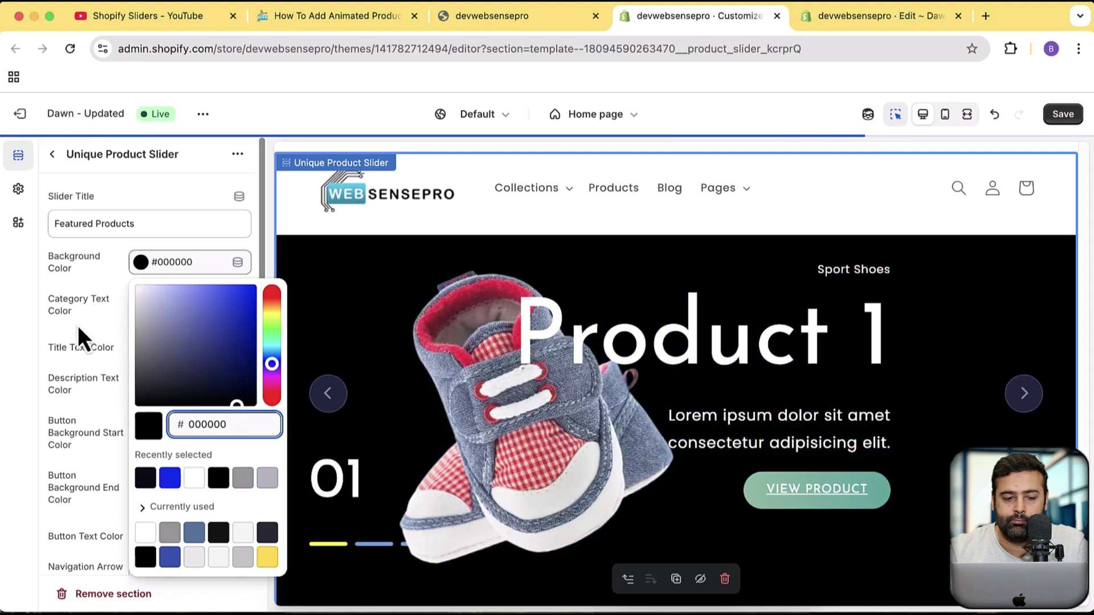
click(78, 336)
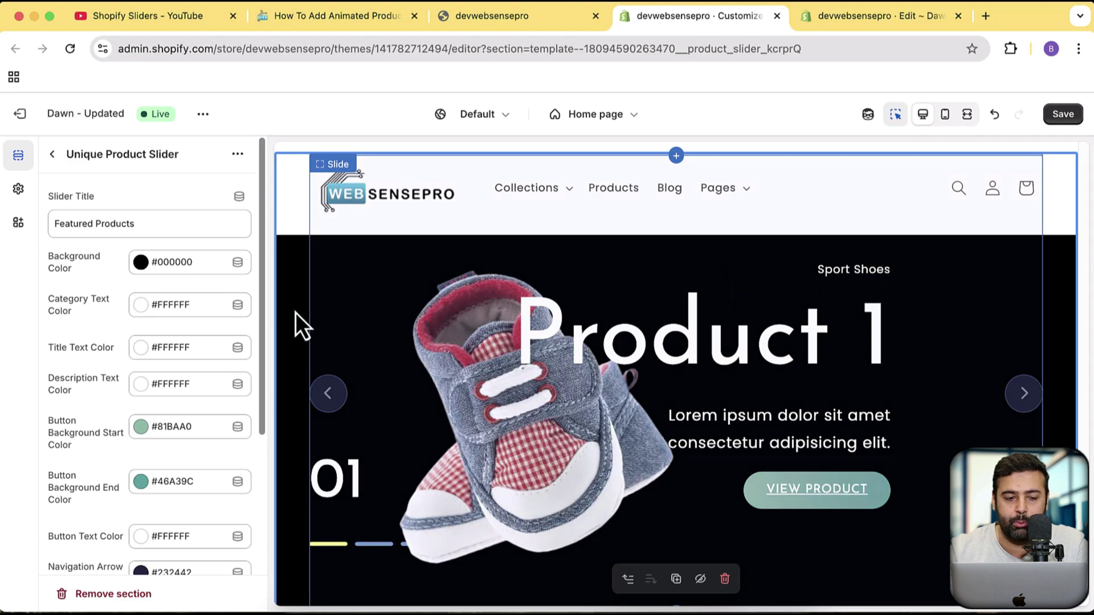
Set the slider's category text color to red, #FF0000
click(190, 310)
drag(171, 362, 270, 326)
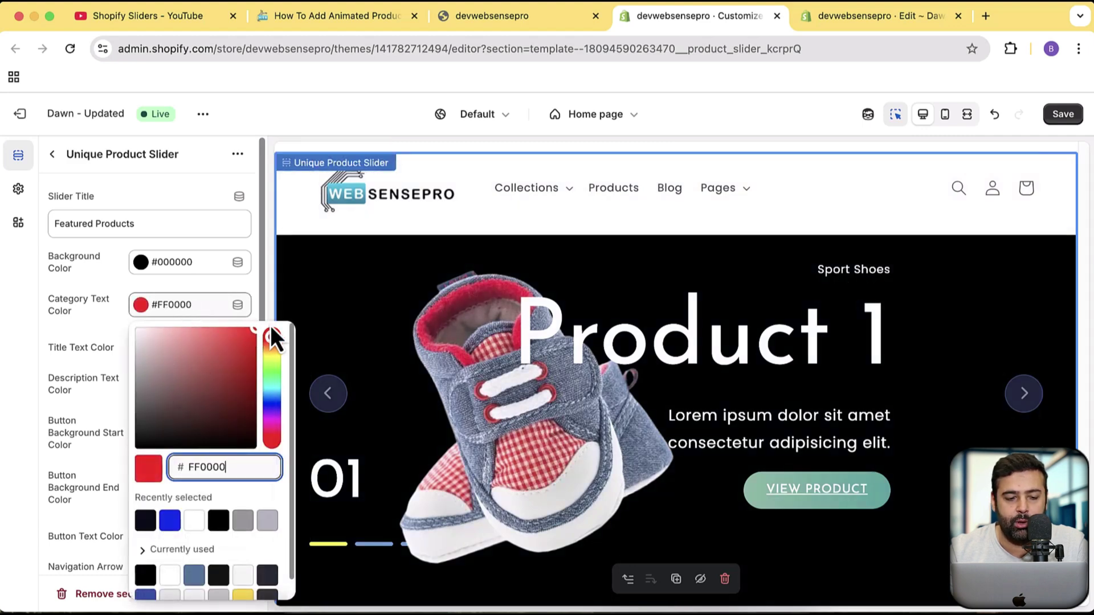
click(94, 327)
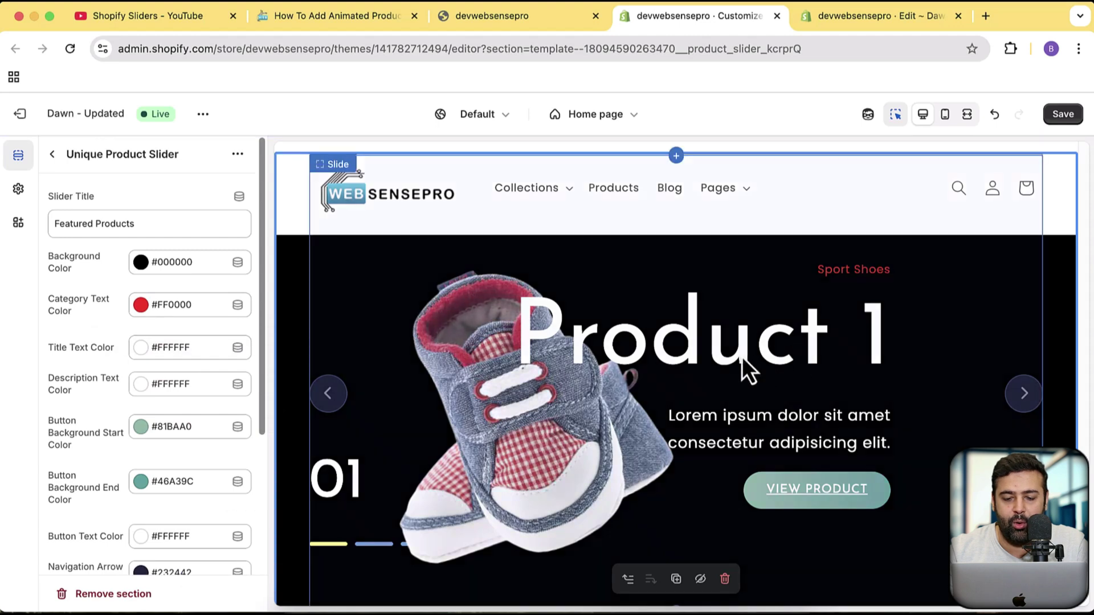
Set the slider's title text color to gray, #8D8D8D
click(169, 352)
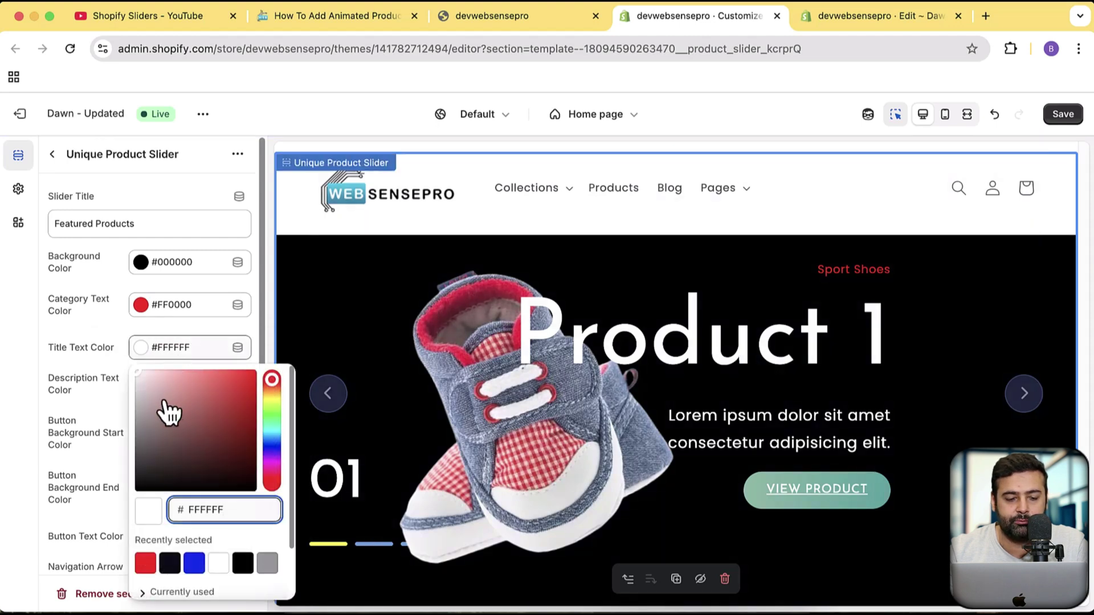
click(166, 411)
click(134, 434)
click(116, 378)
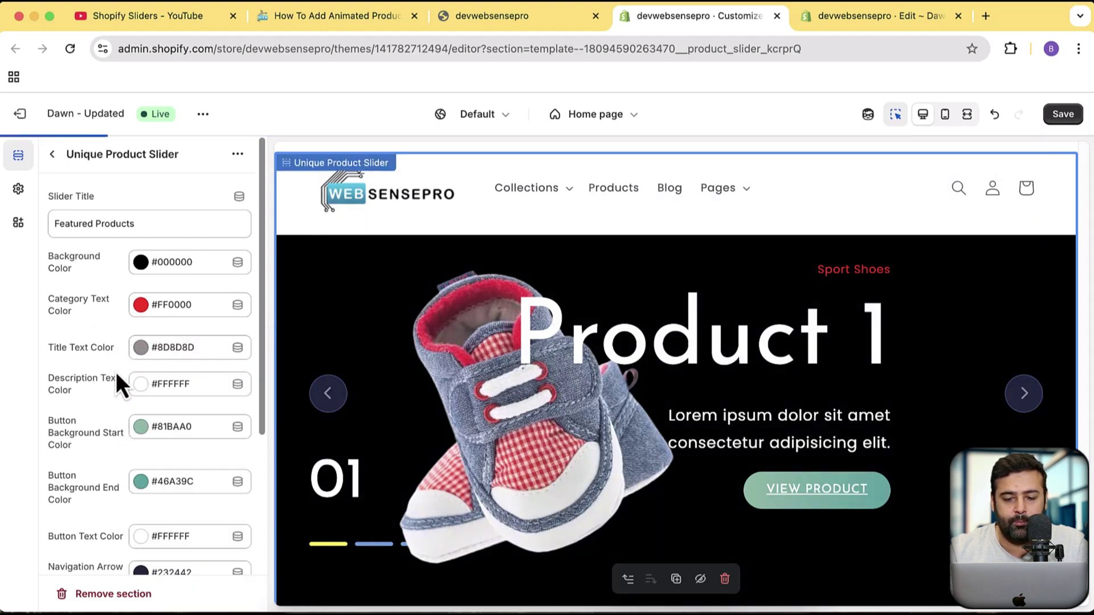
Set the slider's title text color back to white, #FFFFFF
click(166, 353)
drag(162, 420, 113, 358)
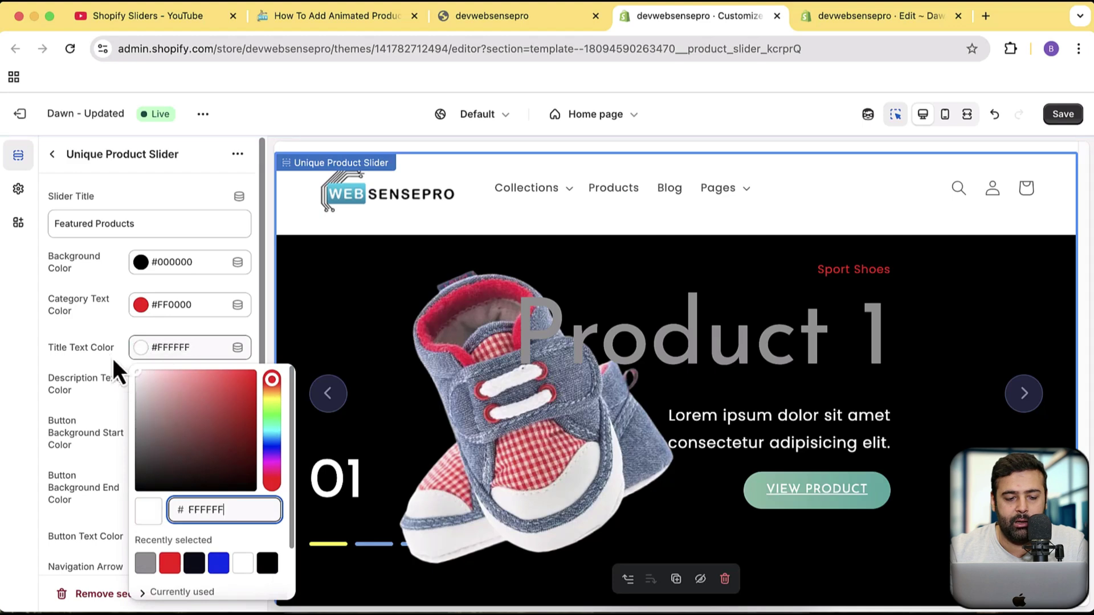
click(69, 382)
Try dark red #300E0E and black #000000 as the slider's description text color
click(68, 382)
click(73, 418)
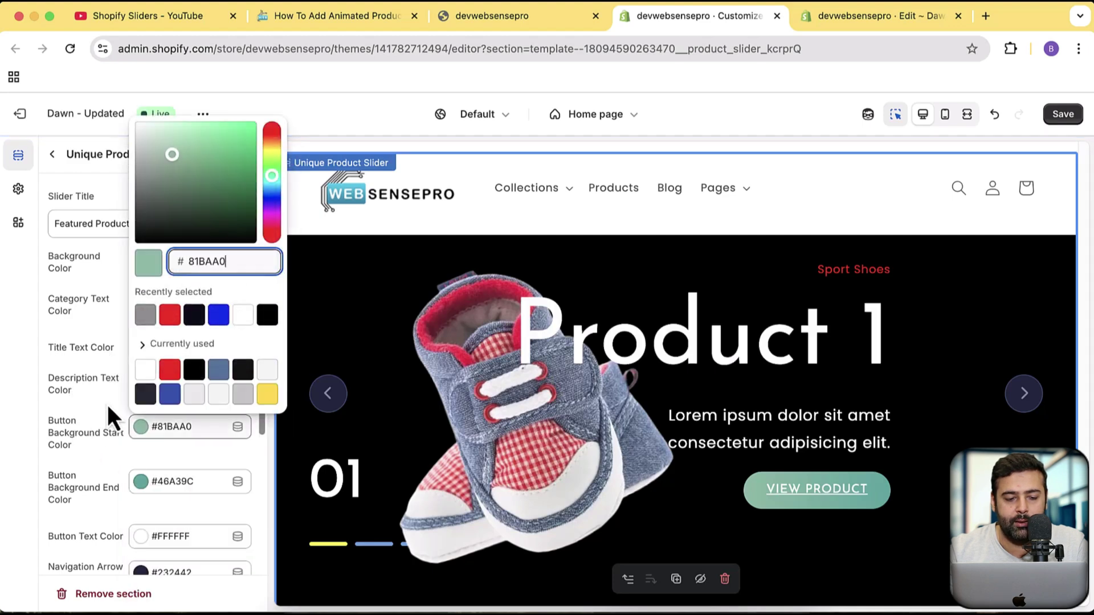
click(175, 391)
click(177, 388)
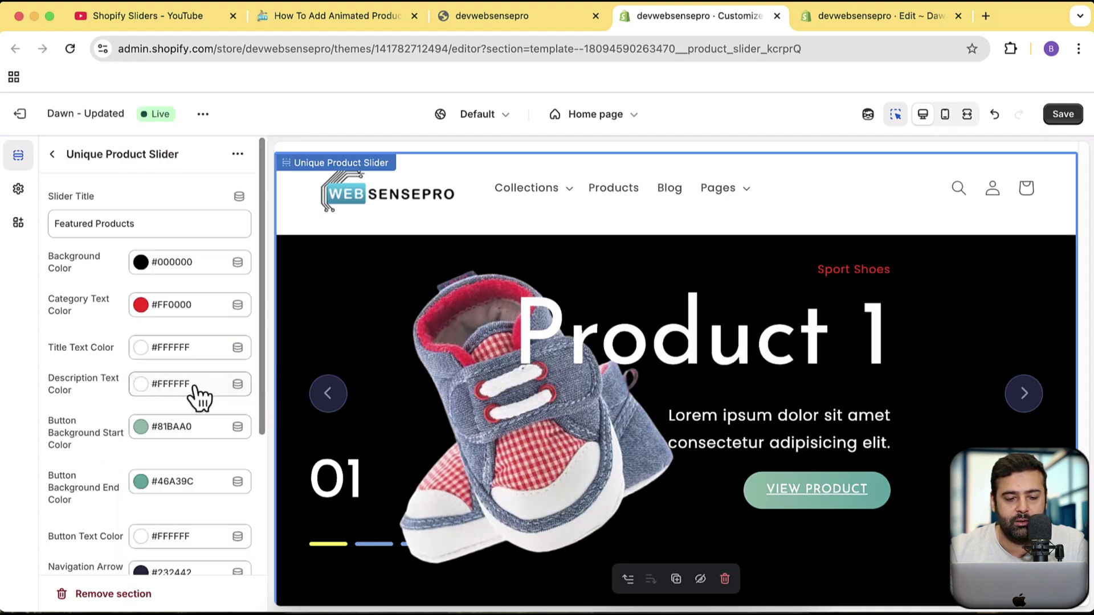
click(198, 394)
click(222, 211)
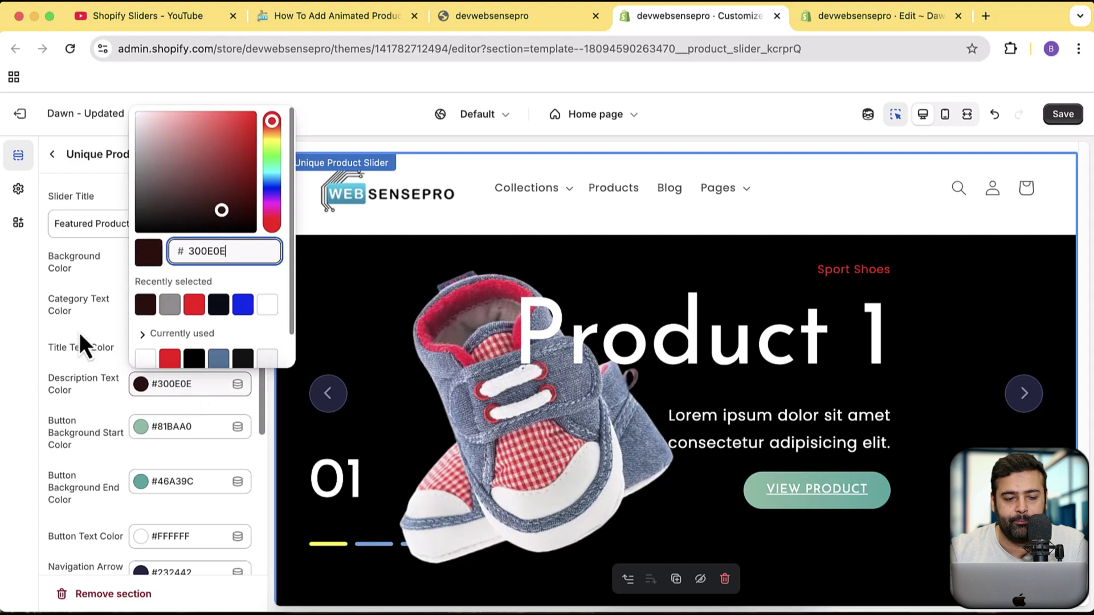
mouse_move(185, 196)
mouse_down()
mouse_move(128, 133)
mouse_move(101, 77)
mouse_move(67, 308)
mouse_up()
Set the slider's category text color back to white, #FFFFFF
click(66, 308)
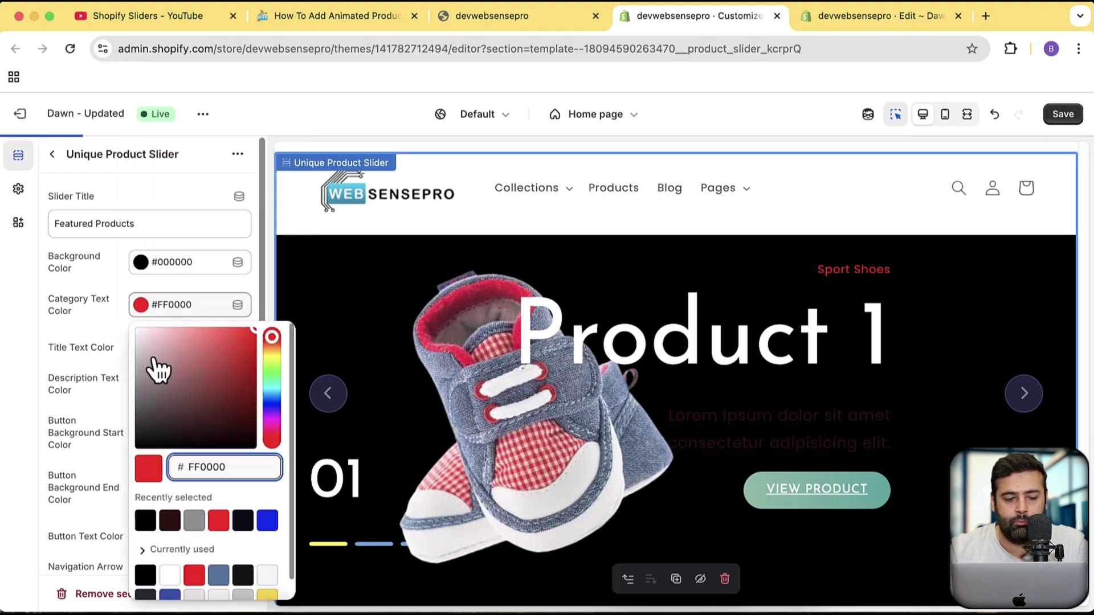
drag(171, 425, 112, 313)
click(112, 308)
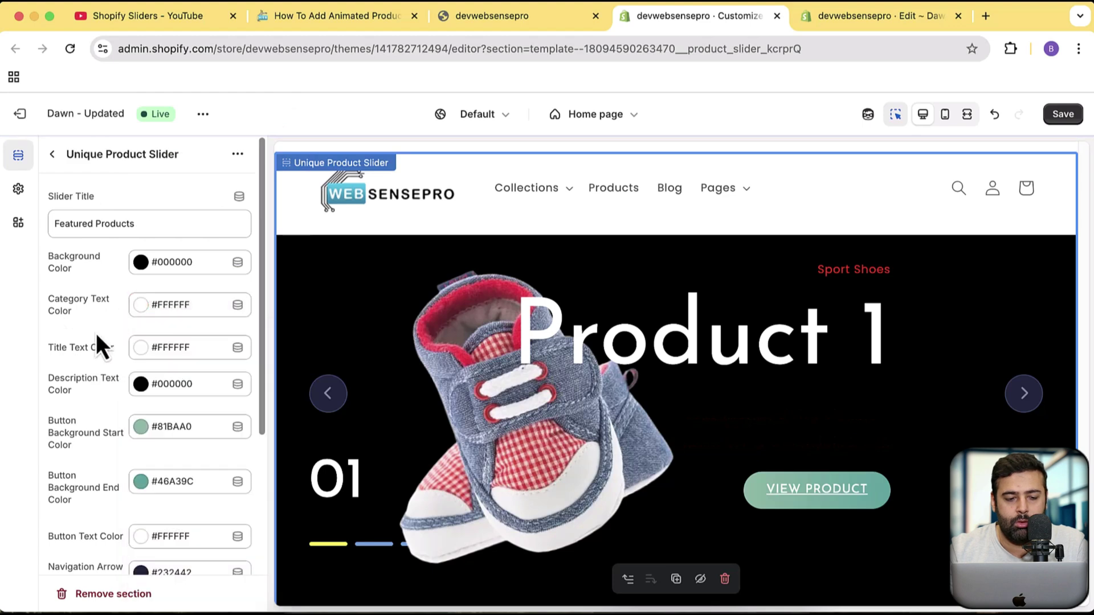
Set the slider's description text color back to white, #FFFFFF
click(150, 385)
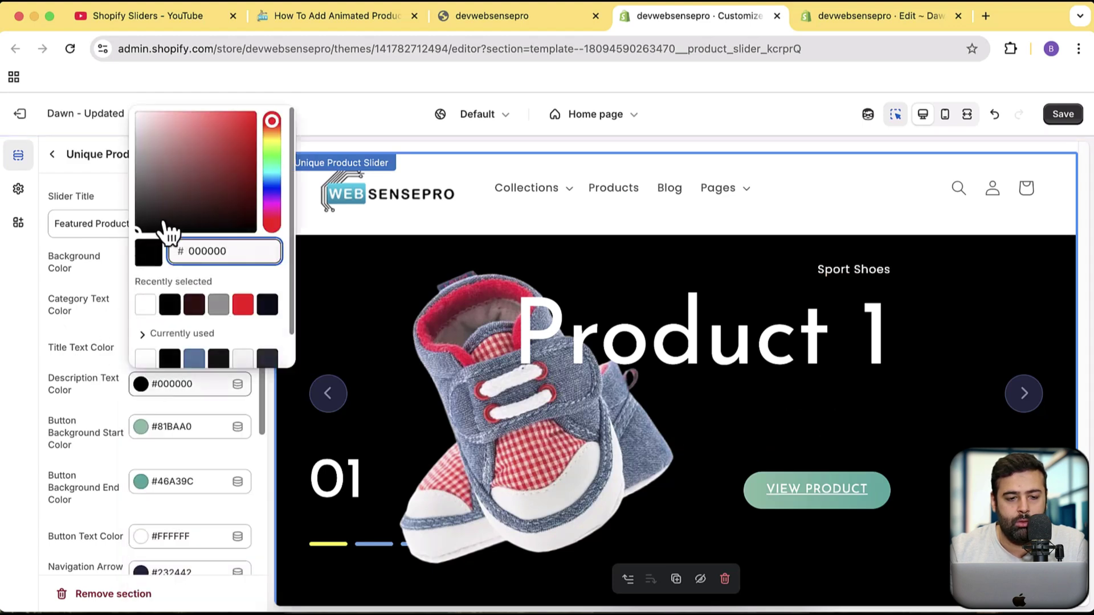
drag(169, 231, 112, 104)
click(112, 103)
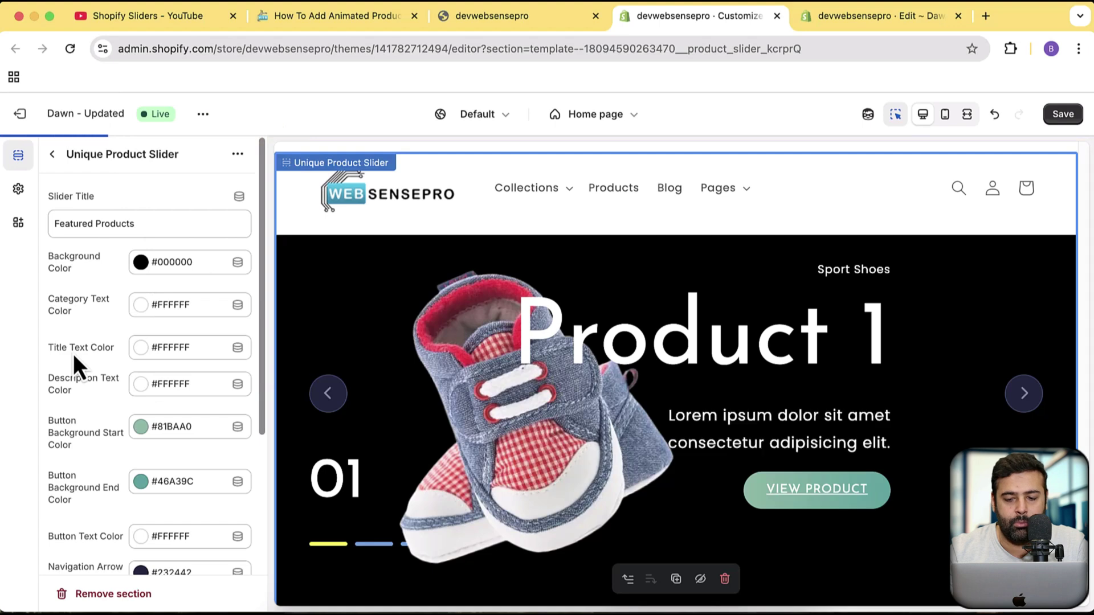
Try red #FF0000 as the slider's button background start color
scroll(74, 395, down, 3)
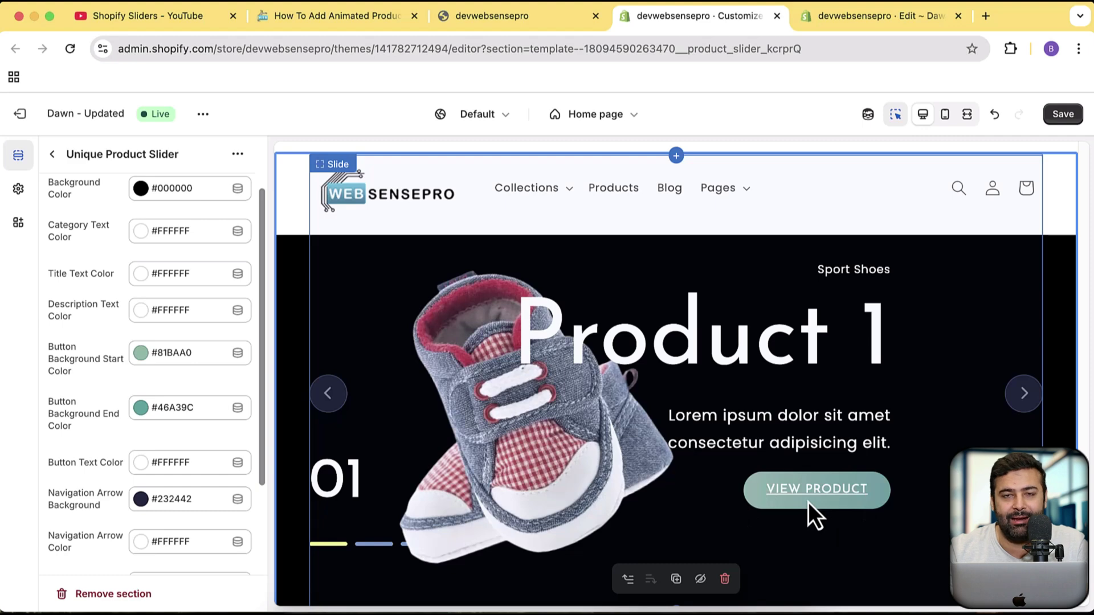
click(179, 356)
click(238, 307)
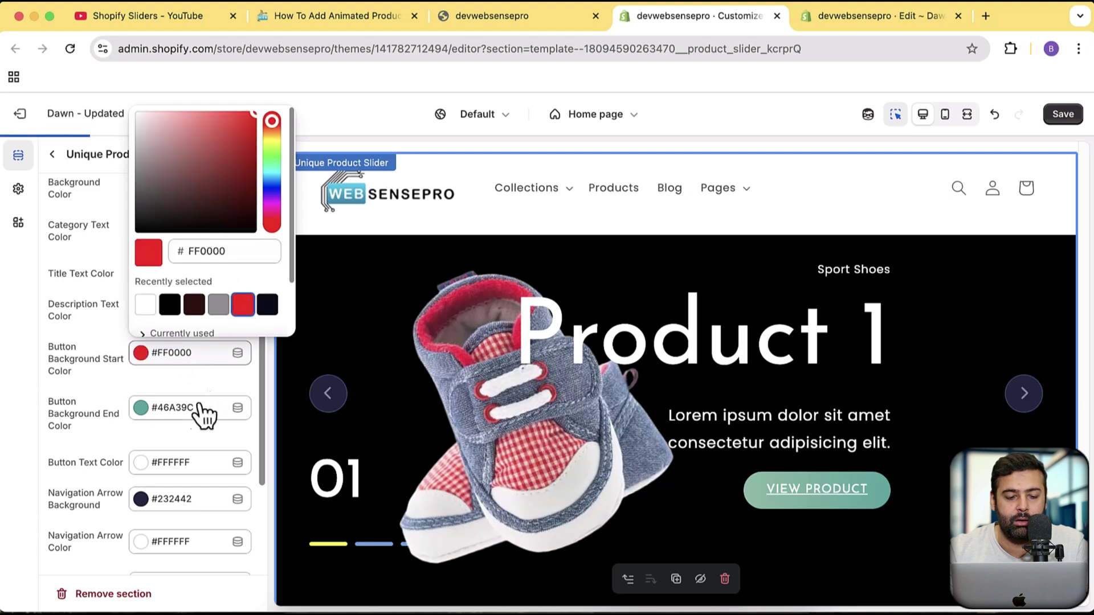
Try #0B0B1A as the slider's button background end color, and settle on light gray #F5F5F5
click(191, 406)
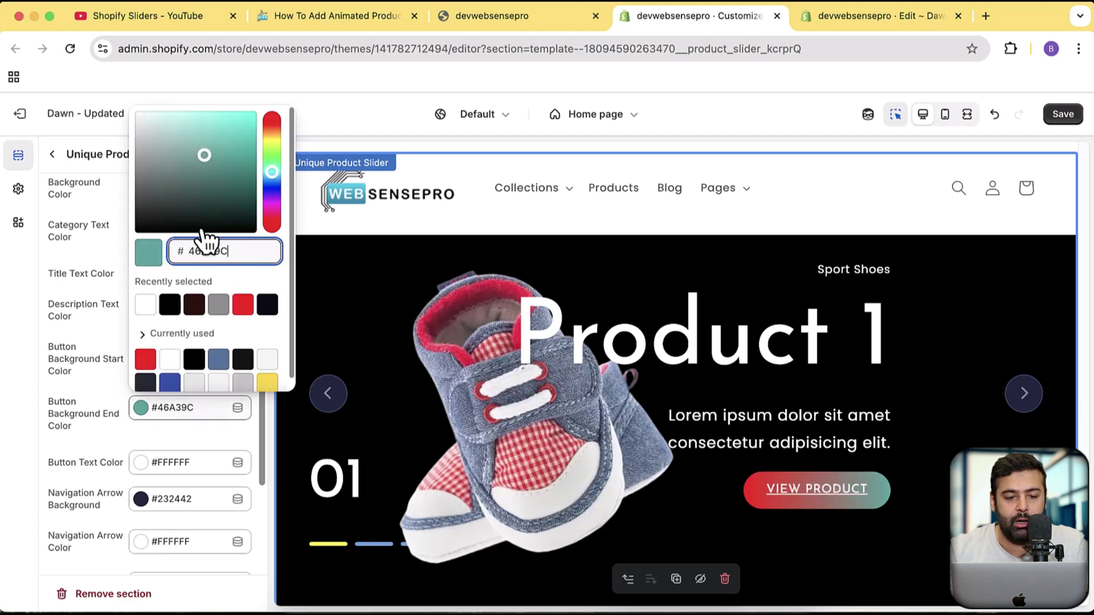
click(268, 306)
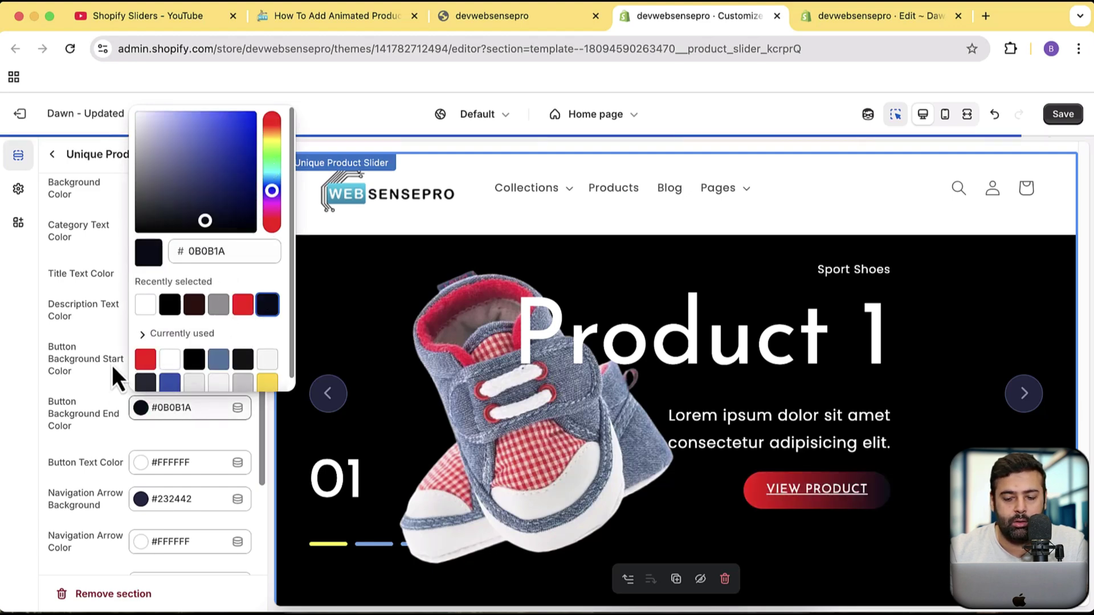
click(137, 117)
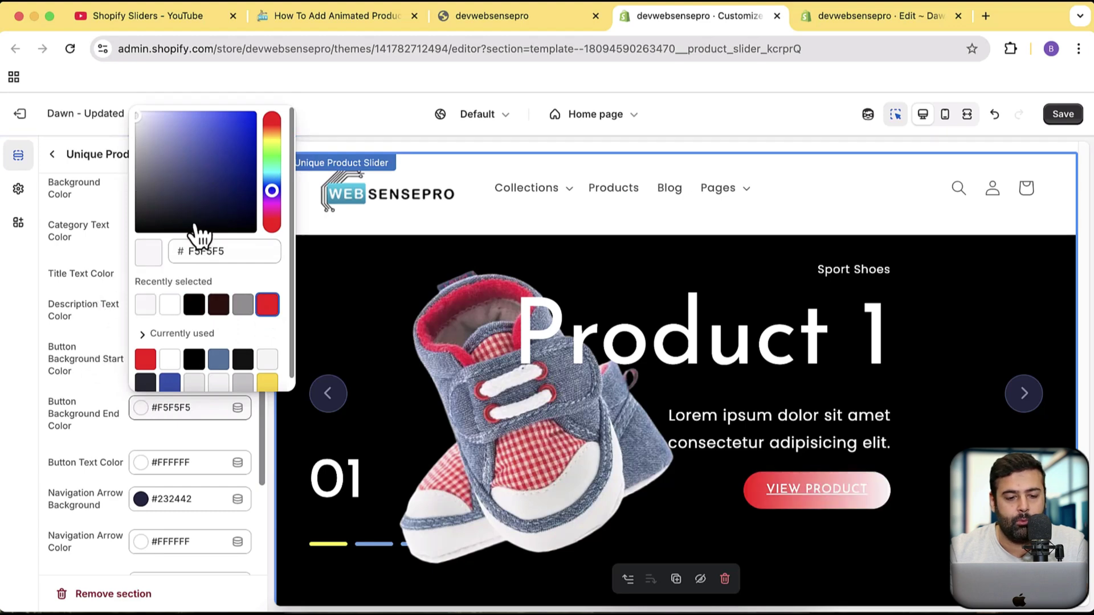
click(79, 419)
Set the slider's button background start color to gray #8C8383
click(81, 368)
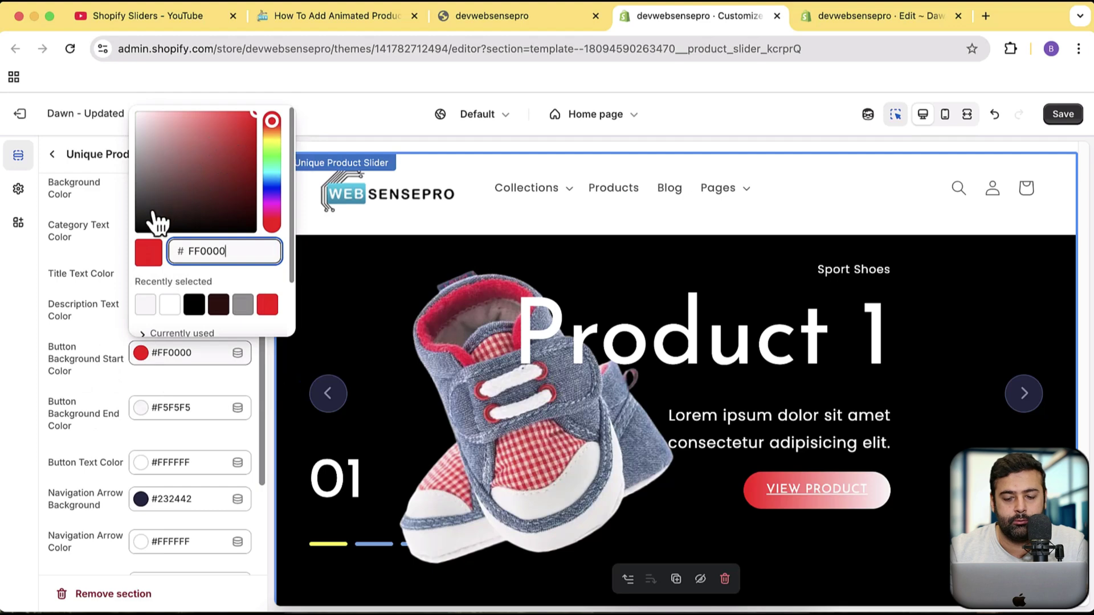
click(142, 165)
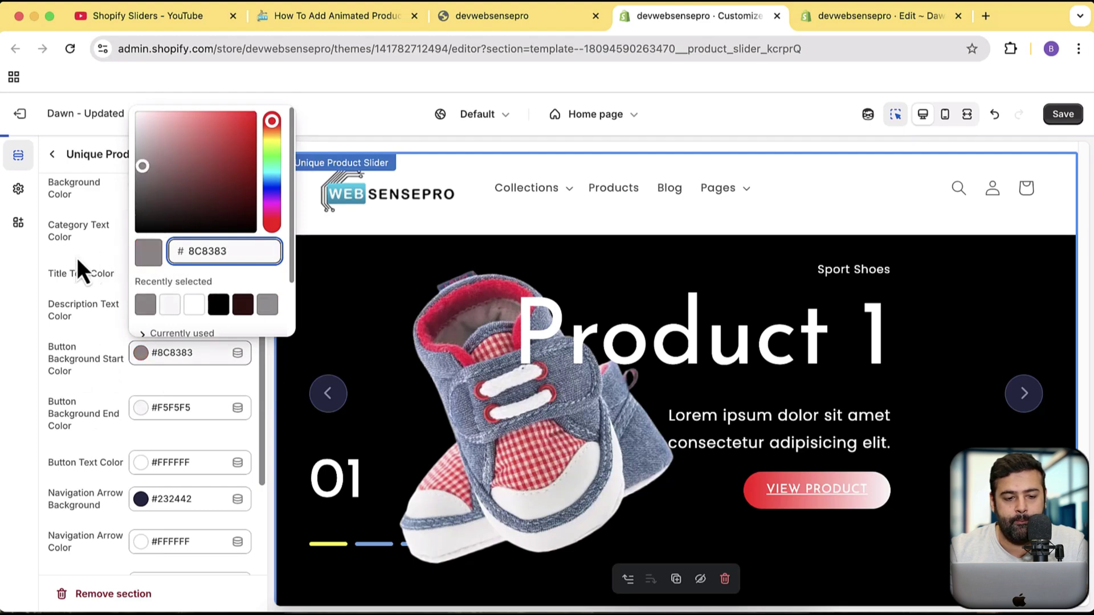
click(22, 271)
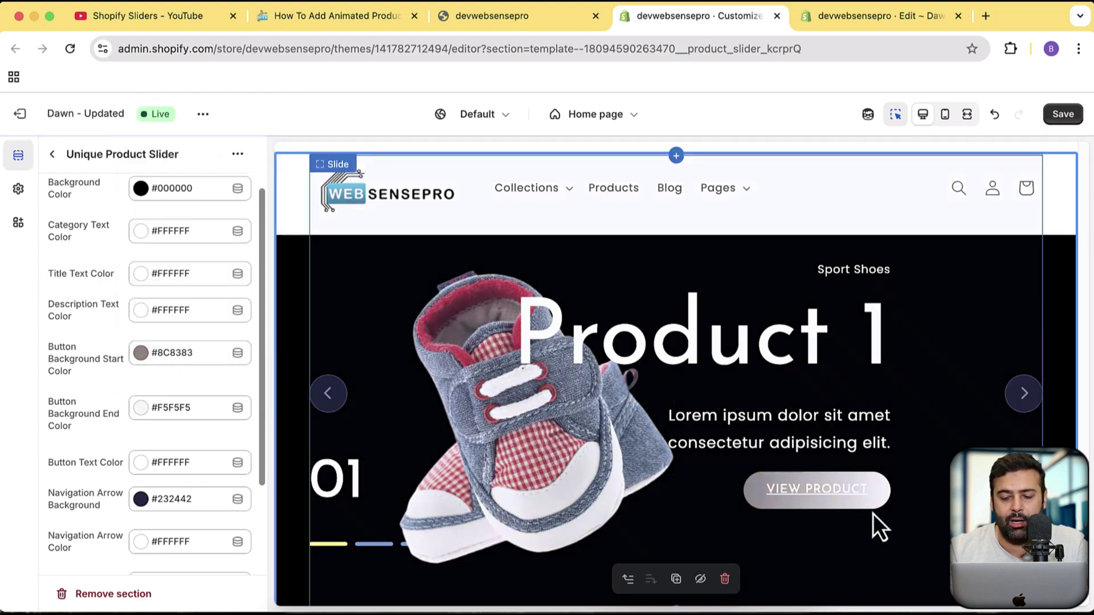
Set the slider's button text color to green #58D660
scroll(194, 342, down, 3)
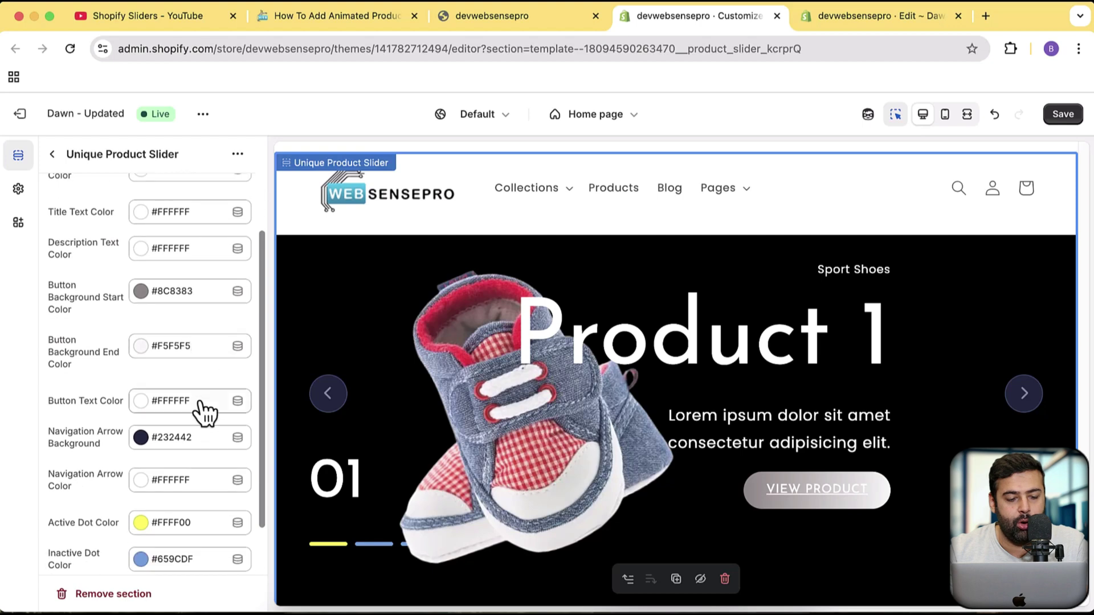
click(175, 400)
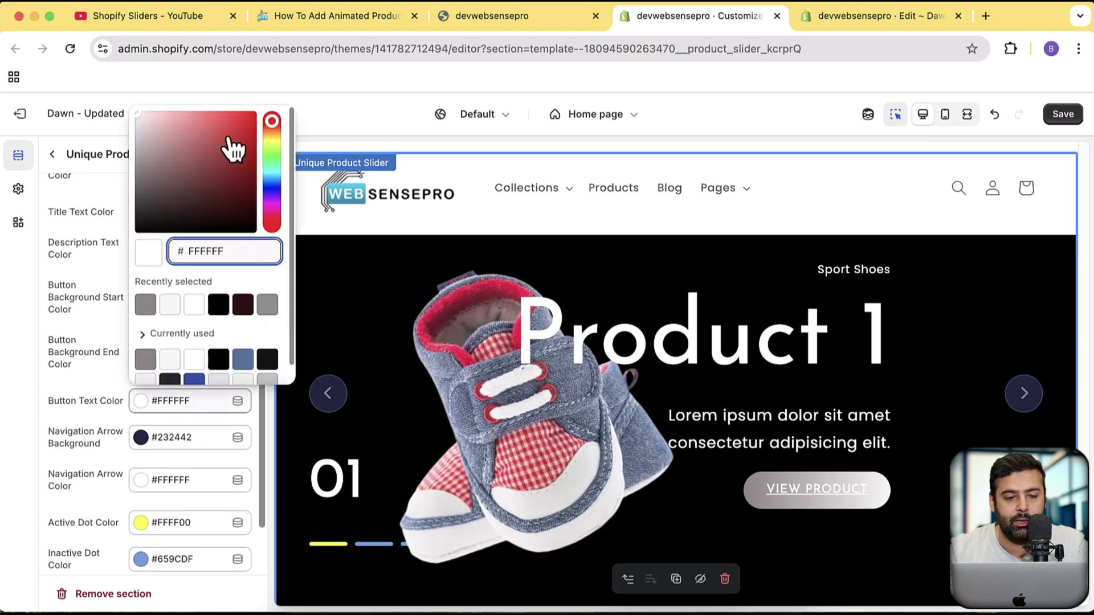
click(271, 157)
click(207, 132)
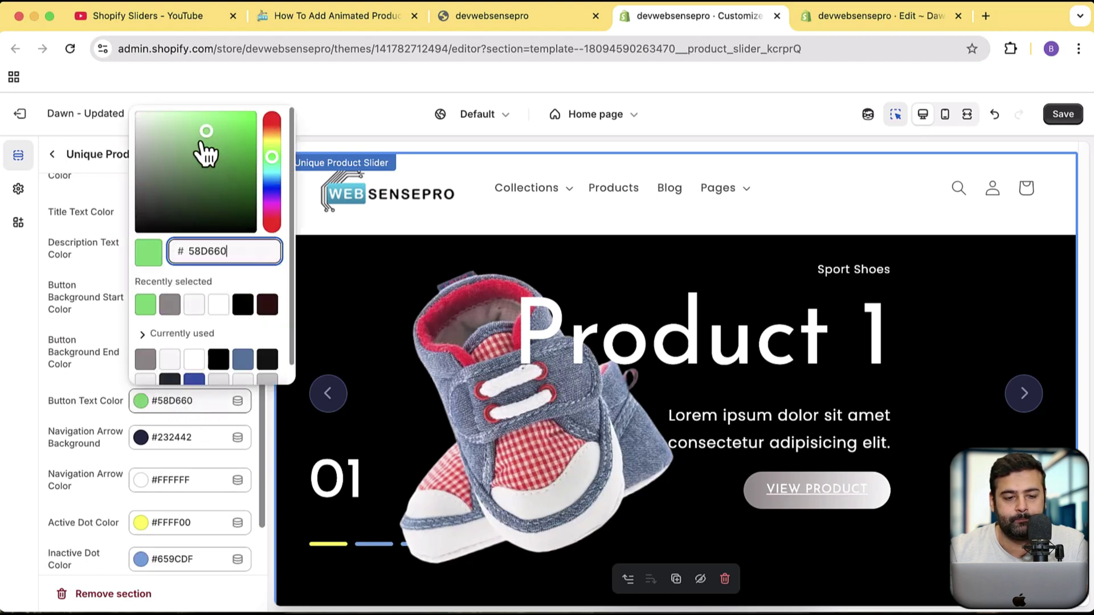
click(67, 340)
scroll(59, 371, down, 2)
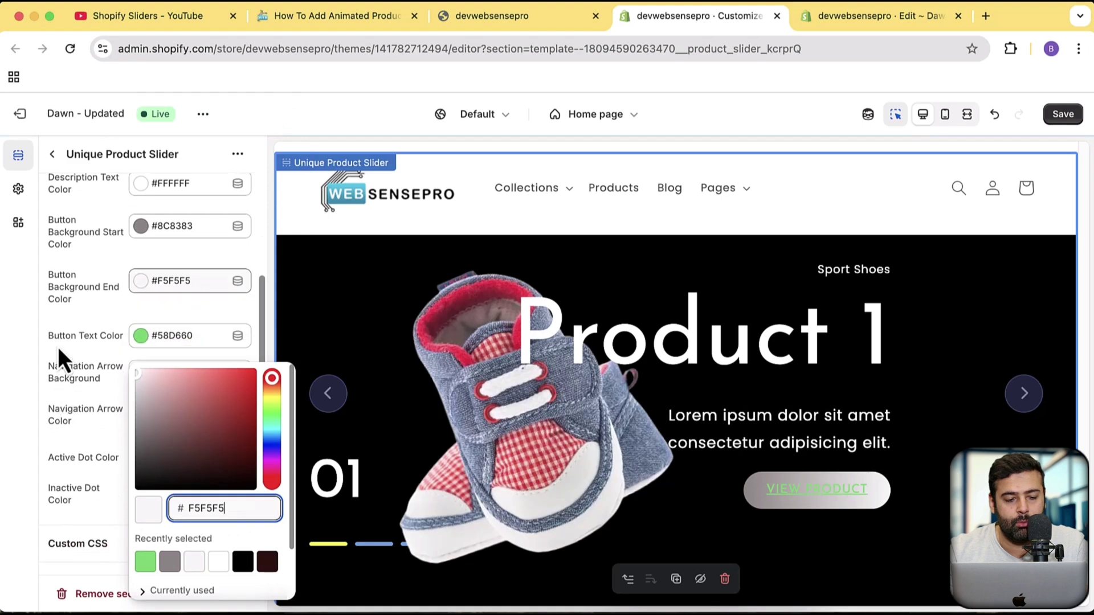
click(59, 358)
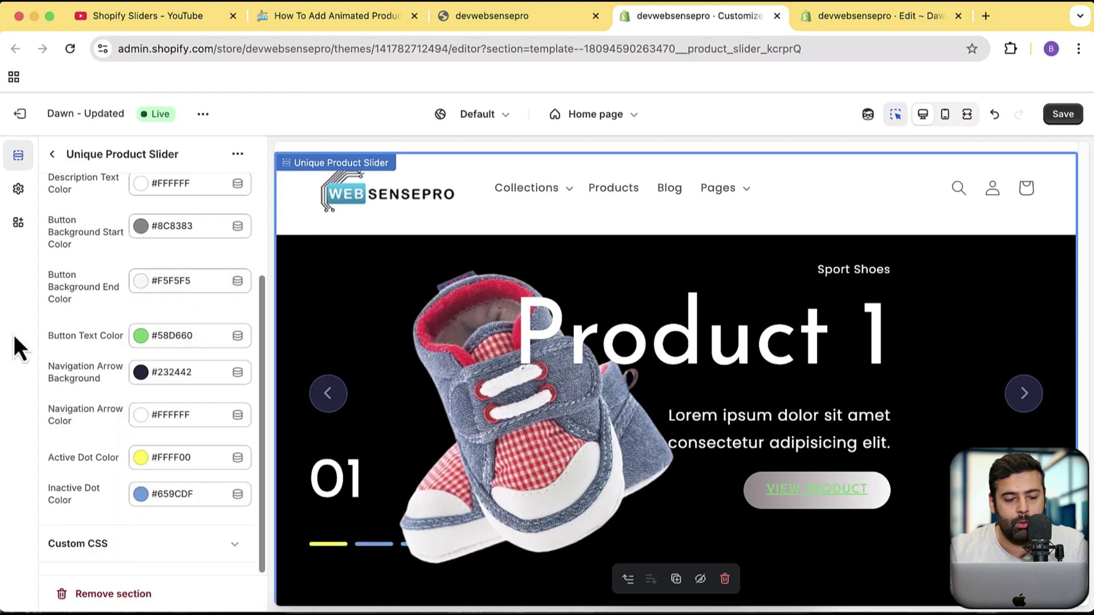
Set the slider's navigation arrow background to #FCFCFC and the navigation arrow color to #060606
click(192, 375)
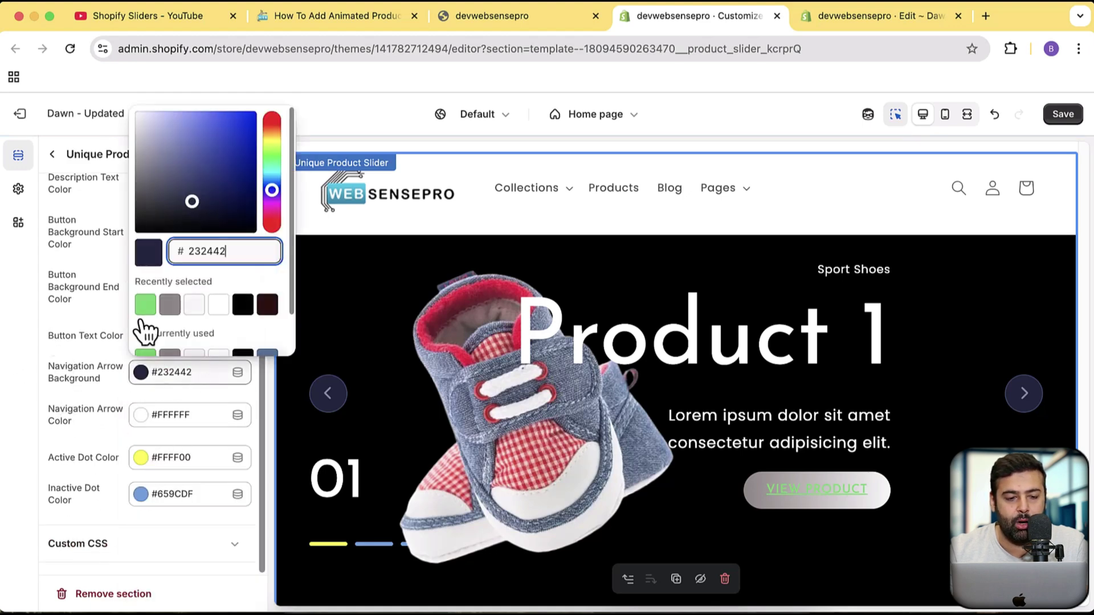
key(ctrl+a)
text(686868)
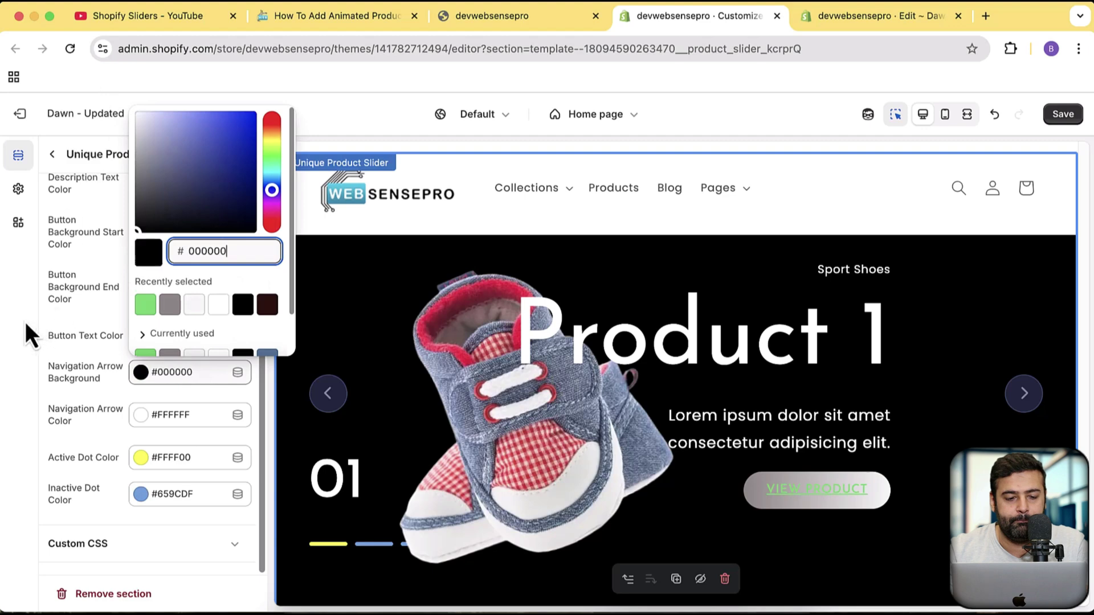
drag(127, 181, 131, 115)
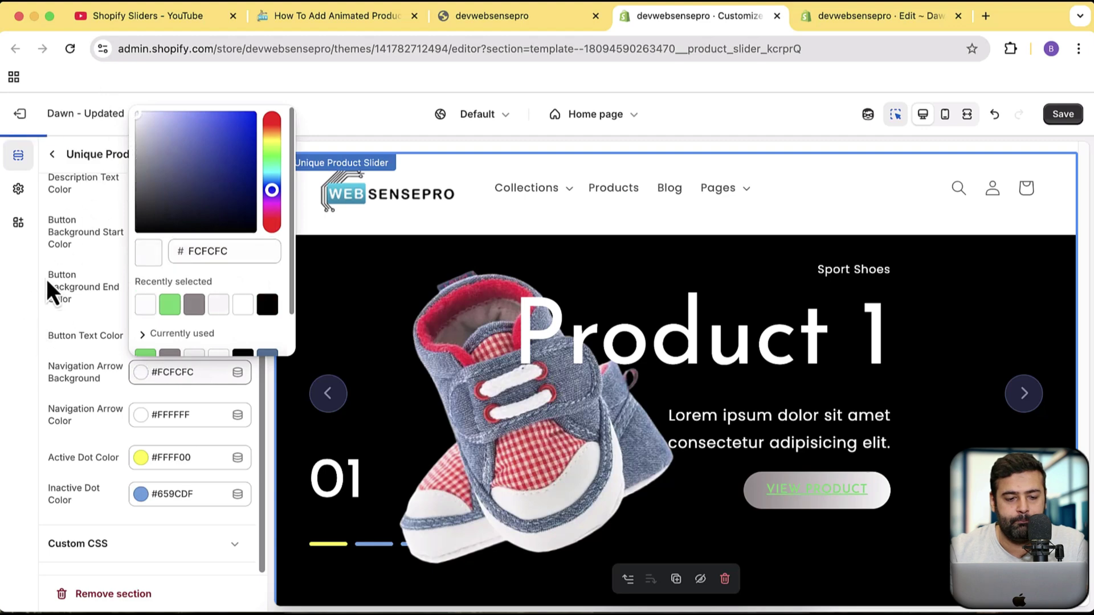
click(25, 313)
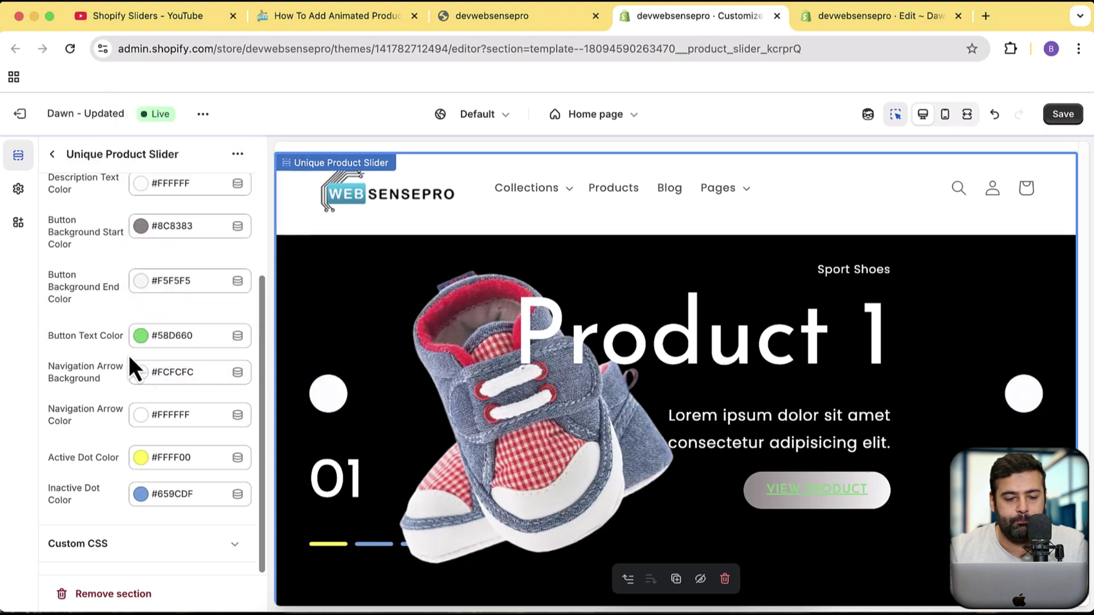
click(161, 419)
drag(183, 152, 133, 237)
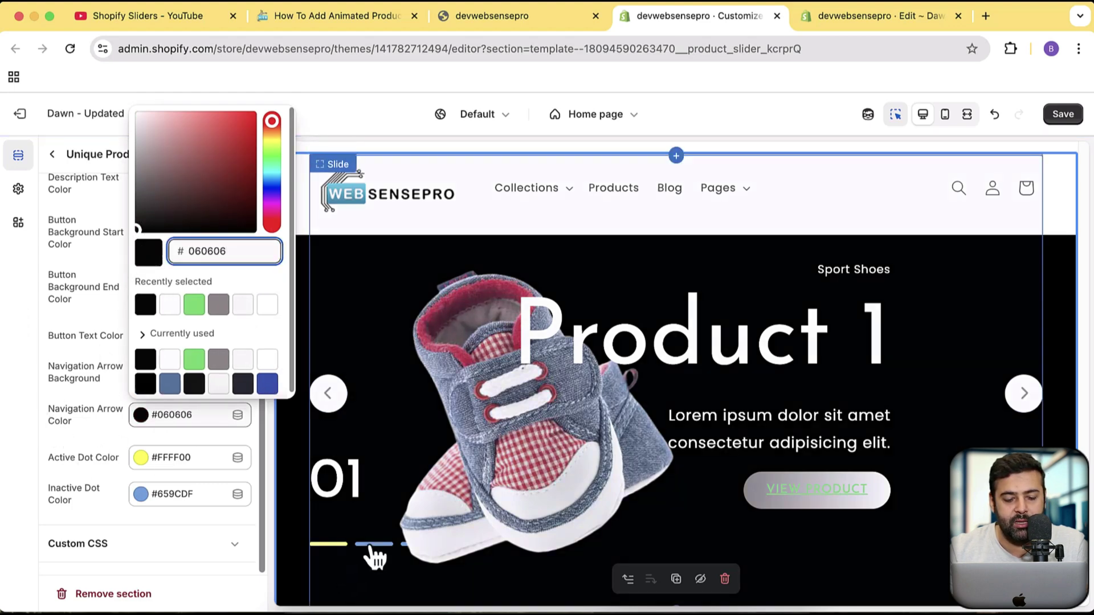
Set the slider's active dot color to green #58D660 and its inactive dot color to gray #8C8383
click(160, 460)
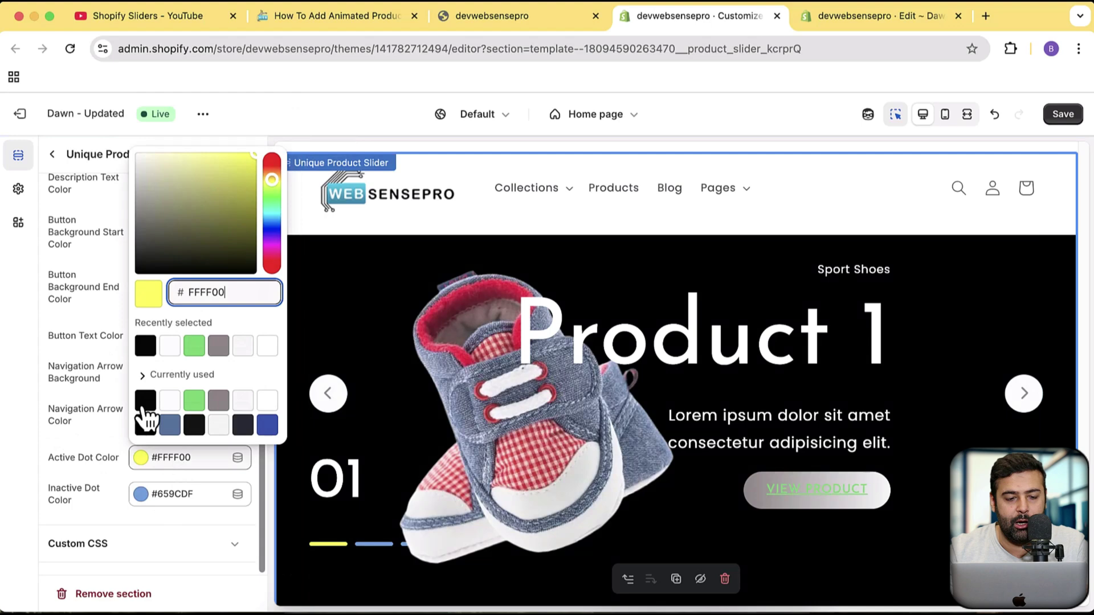
click(194, 346)
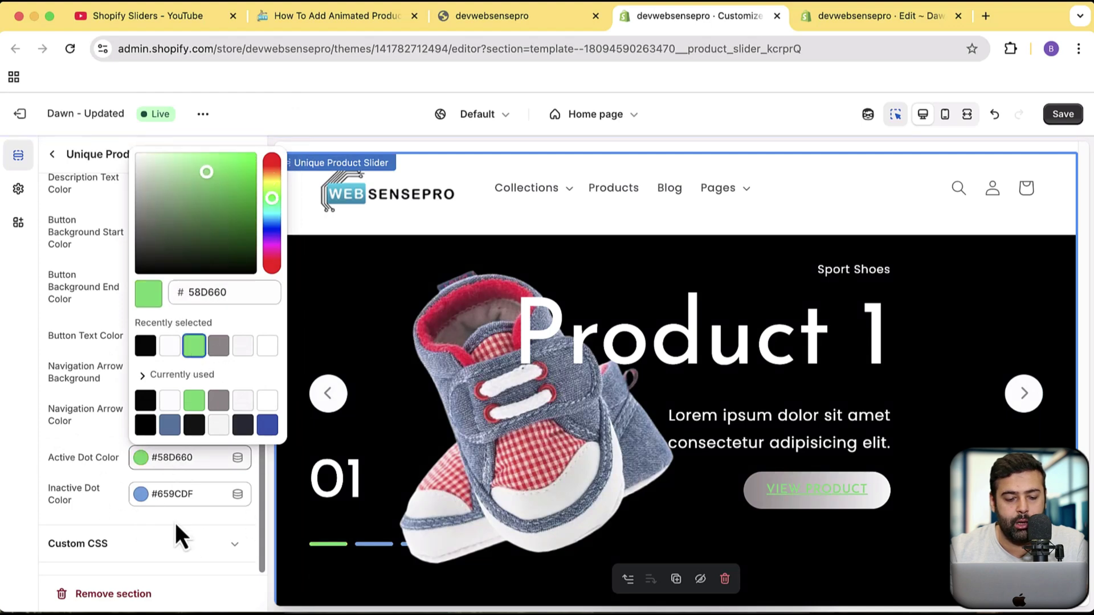
click(162, 495)
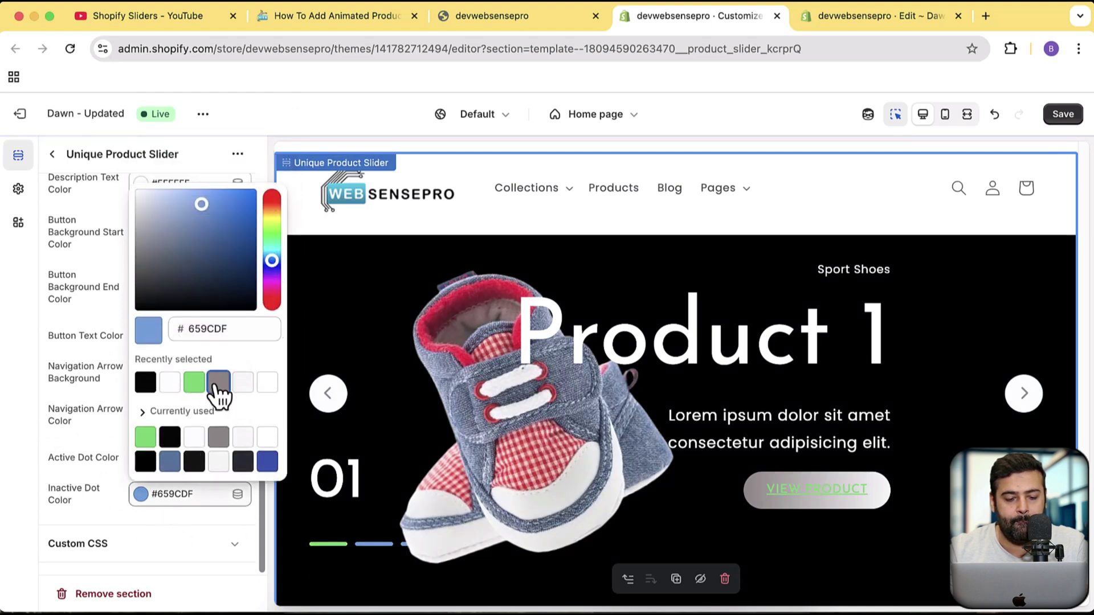
click(218, 382)
click(69, 462)
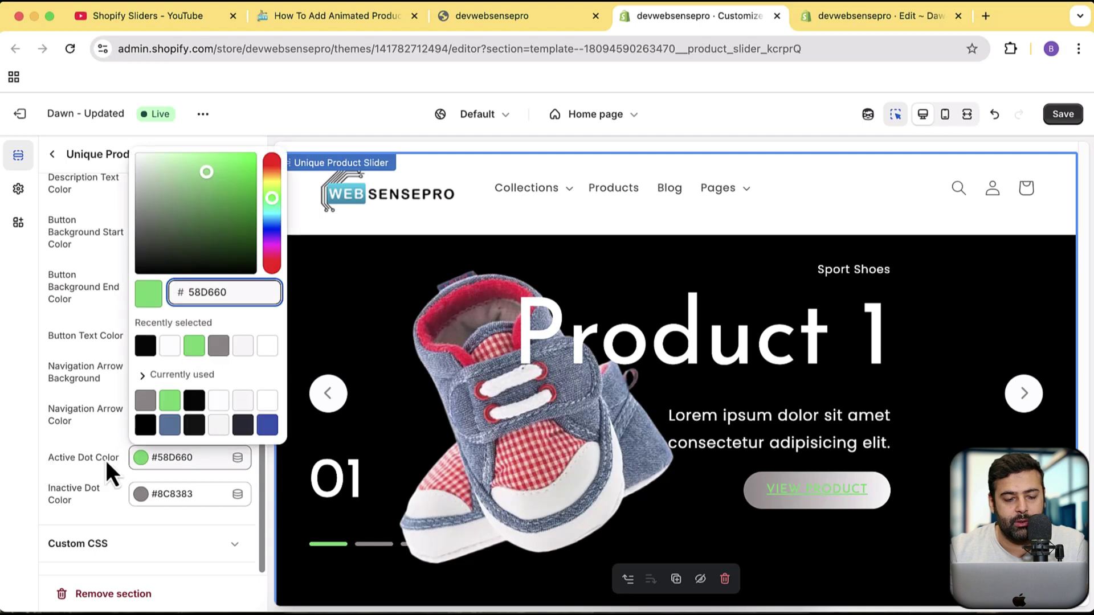
click(127, 515)
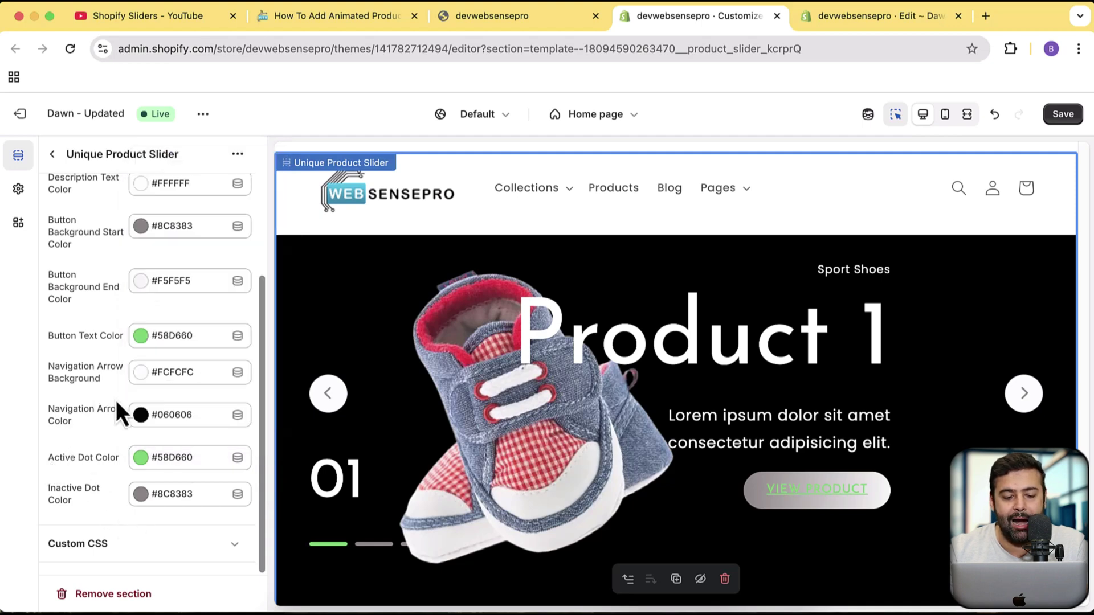
Return to the home page's section list and add two slides after Product 3 in the Unique Product Slider
scroll(190, 402, down, 3)
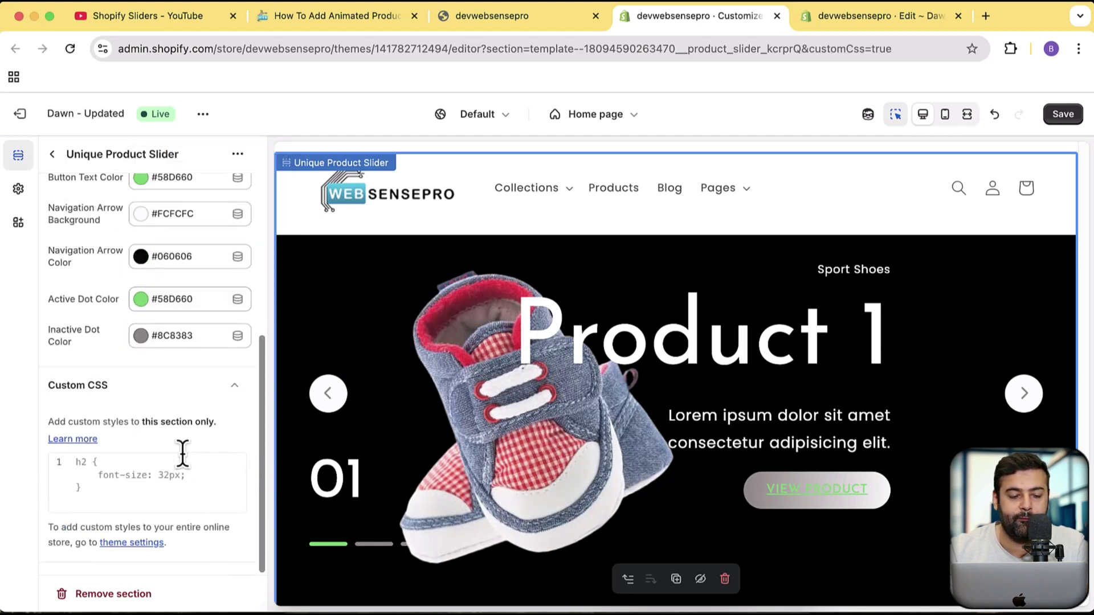
scroll(183, 453, up, 7)
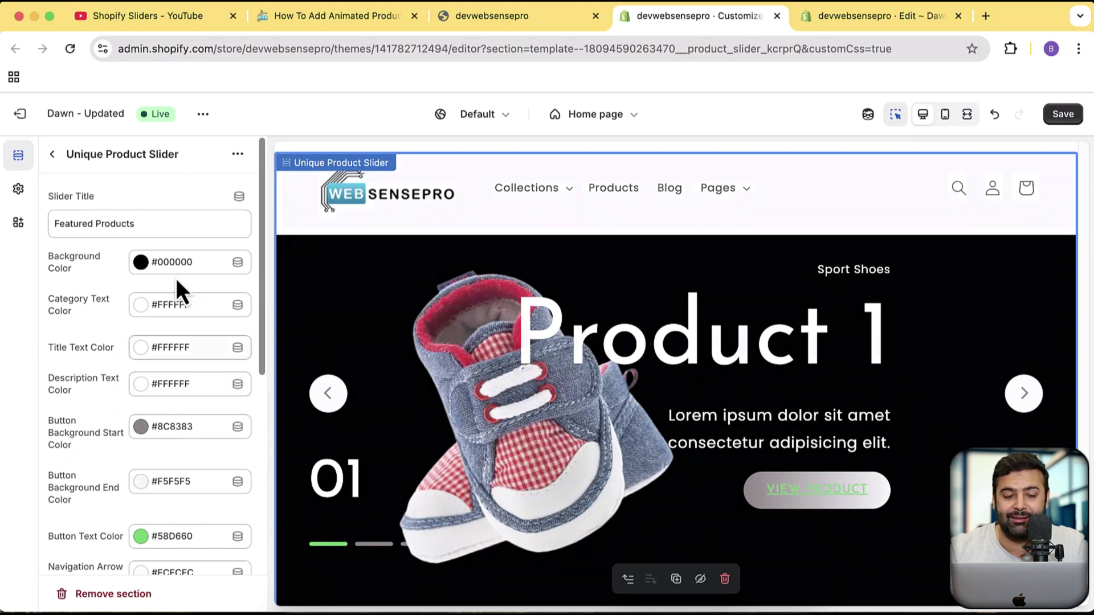
click(53, 151)
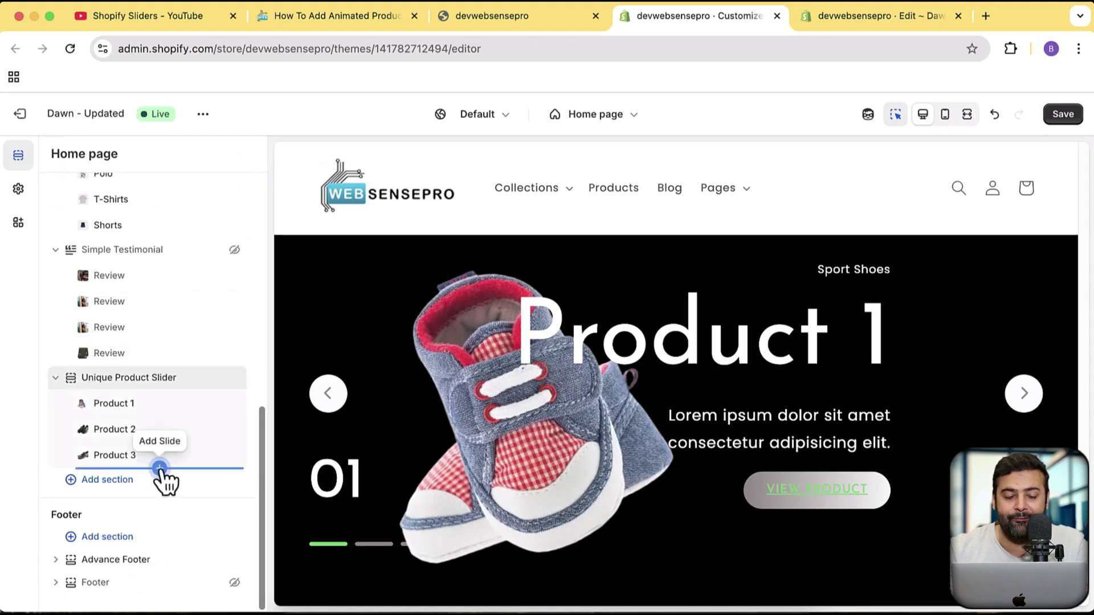
click(160, 468)
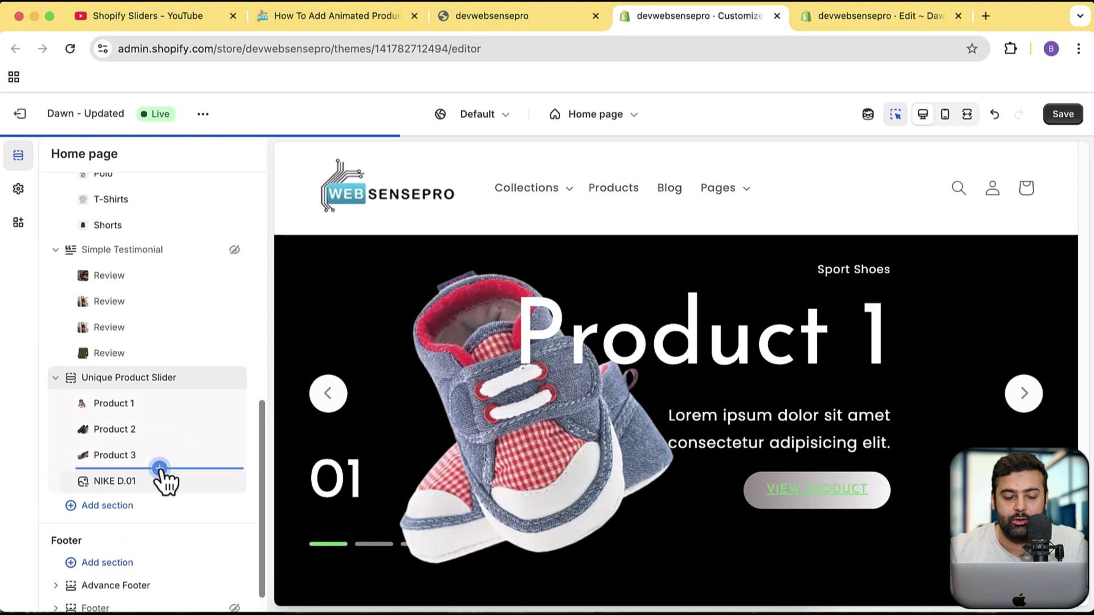
click(161, 494)
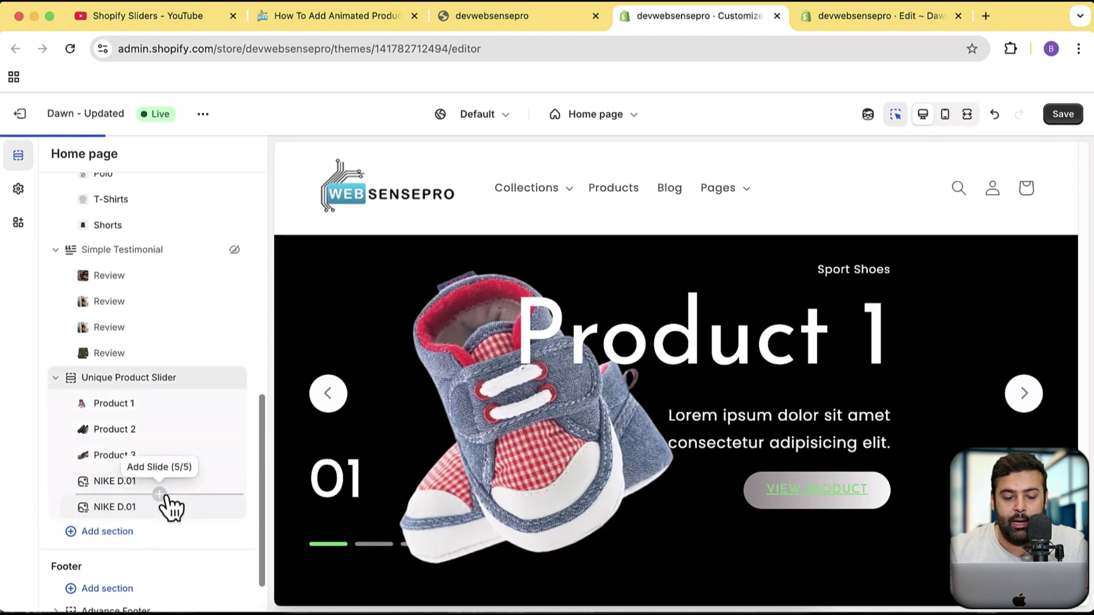
Delete the two newly added NIKE D.01 slides from the Unique Product Slider
click(1023, 398)
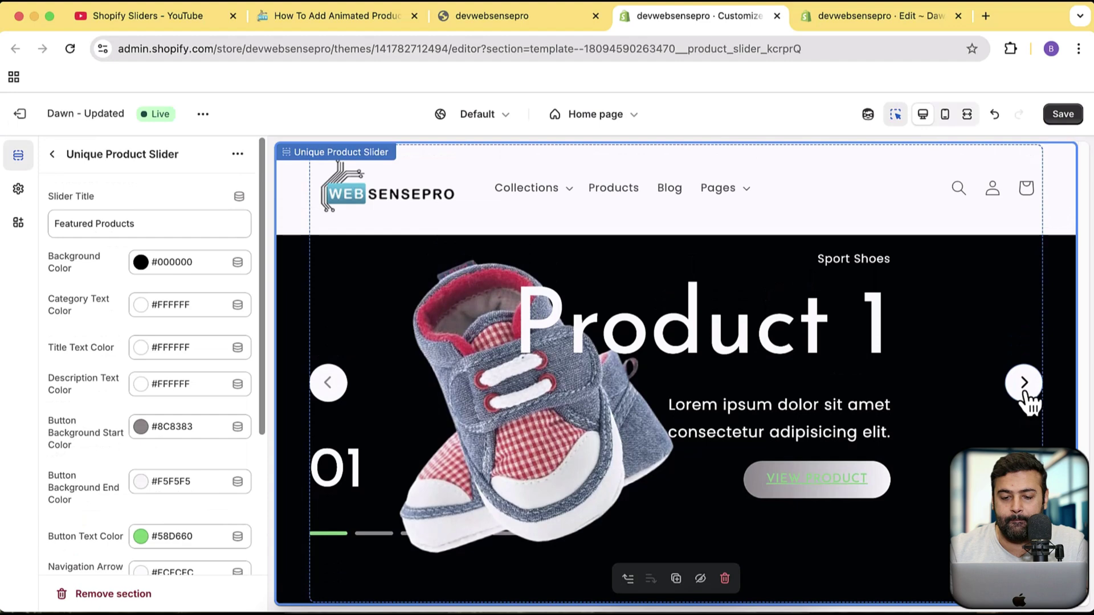
click(52, 155)
click(214, 431)
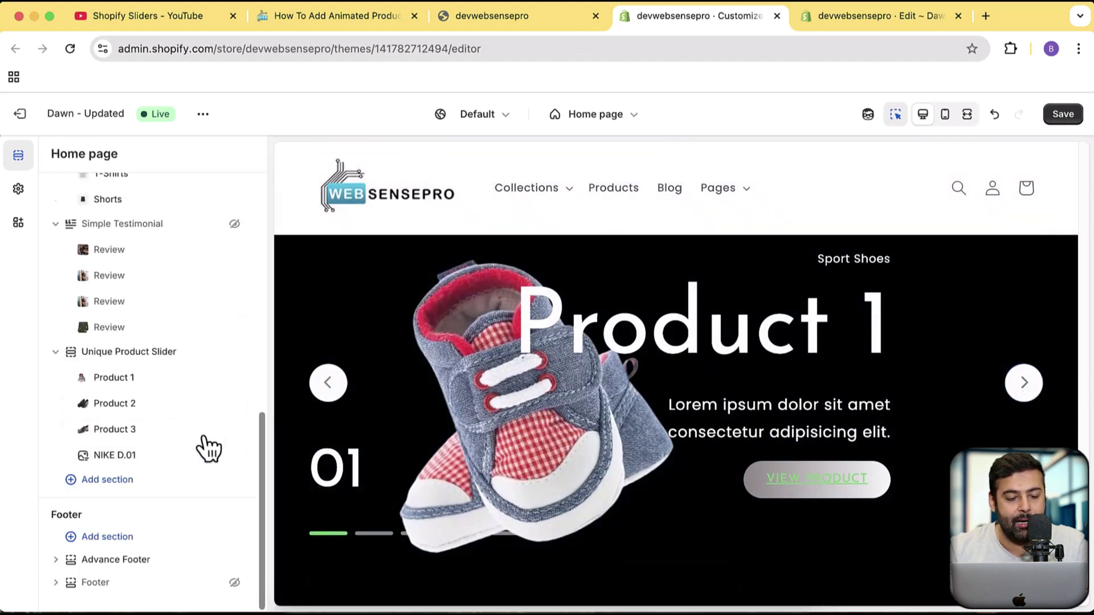
click(215, 456)
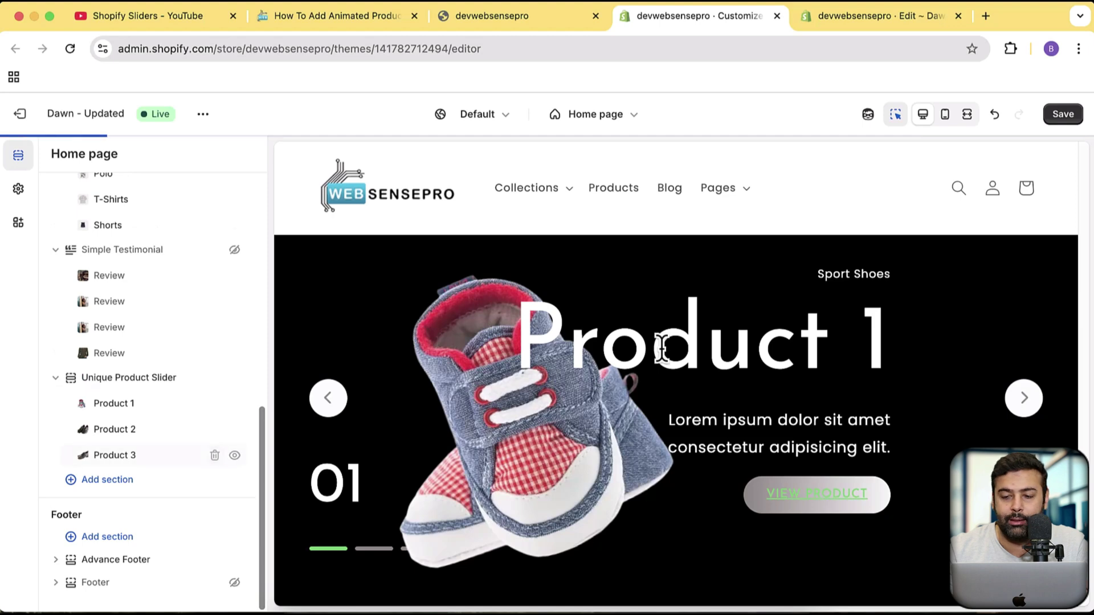
Save the theme changes, and on the live storefront move the hero banner one slide forward and back
click(1064, 114)
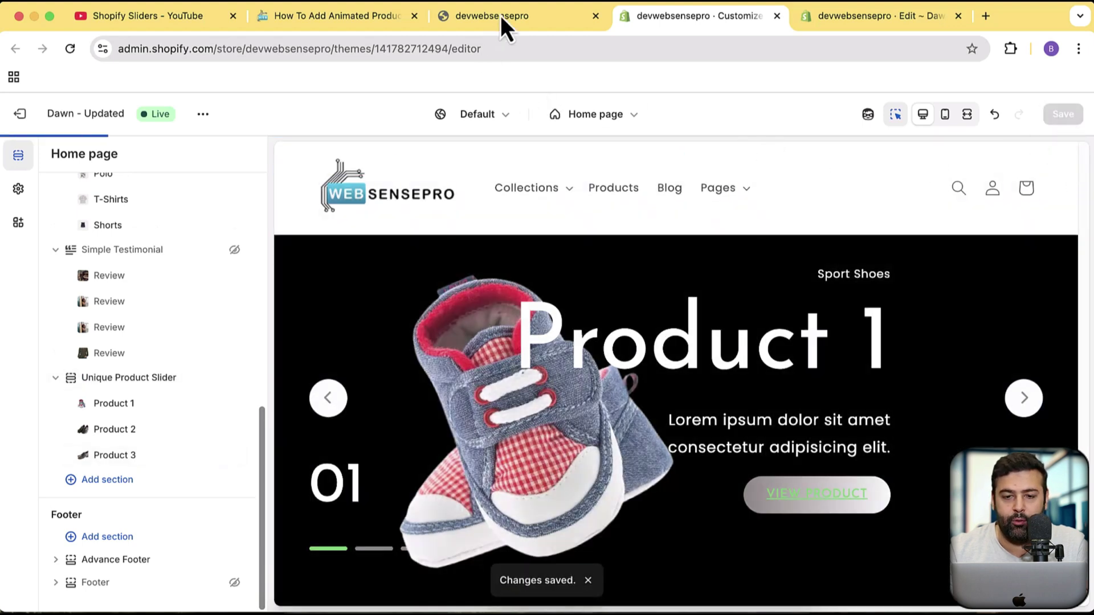
click(500, 16)
scroll(1006, 330, up, 15)
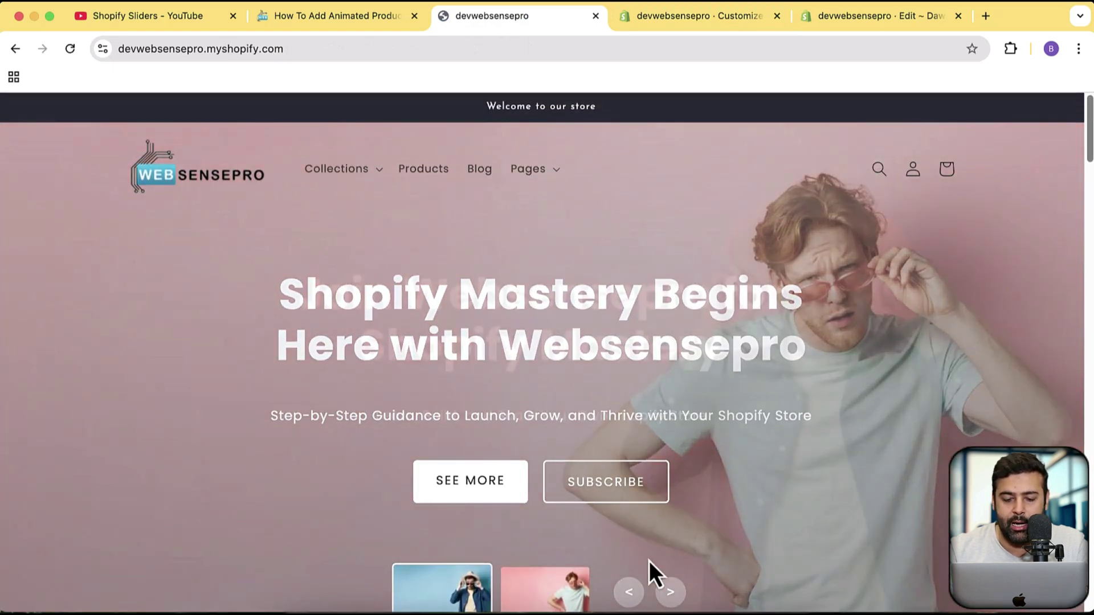
click(672, 593)
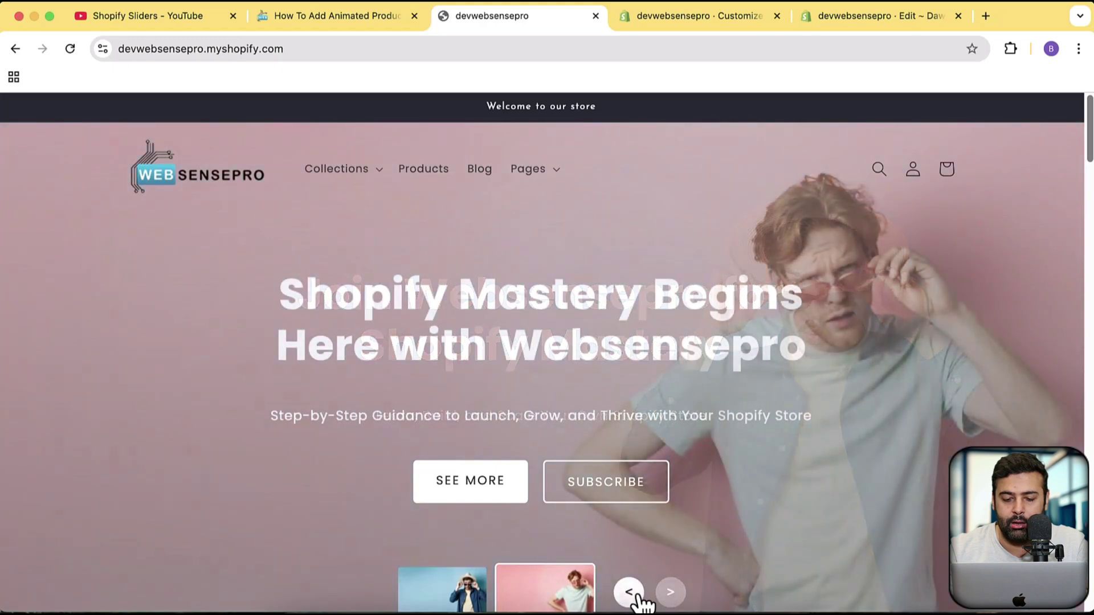
click(630, 591)
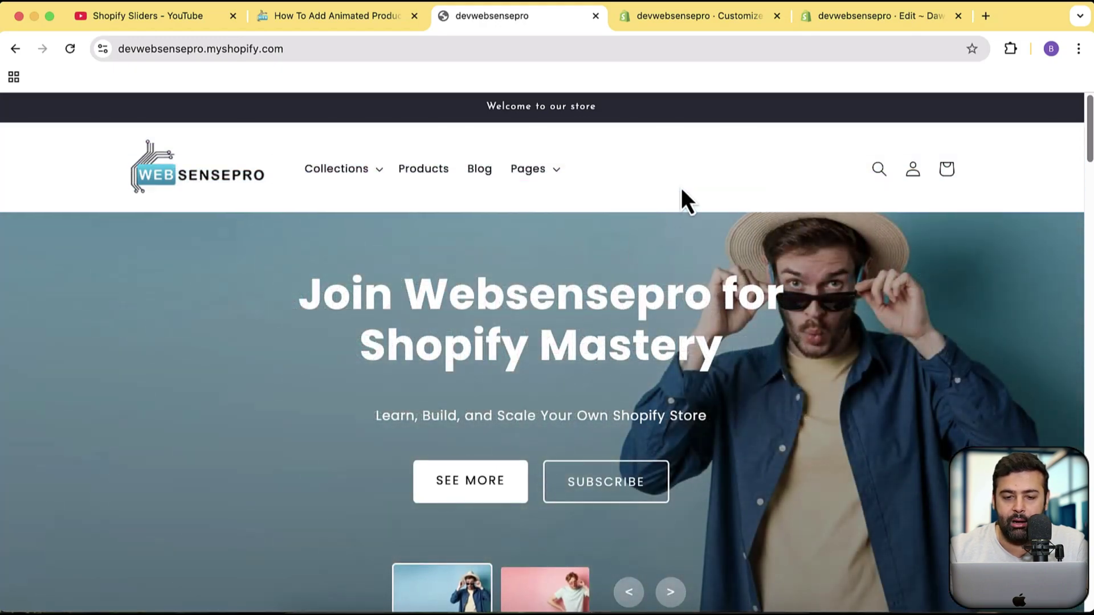
Examine the Pages menu and the Featured products section on the live storefront's home page
click(552, 174)
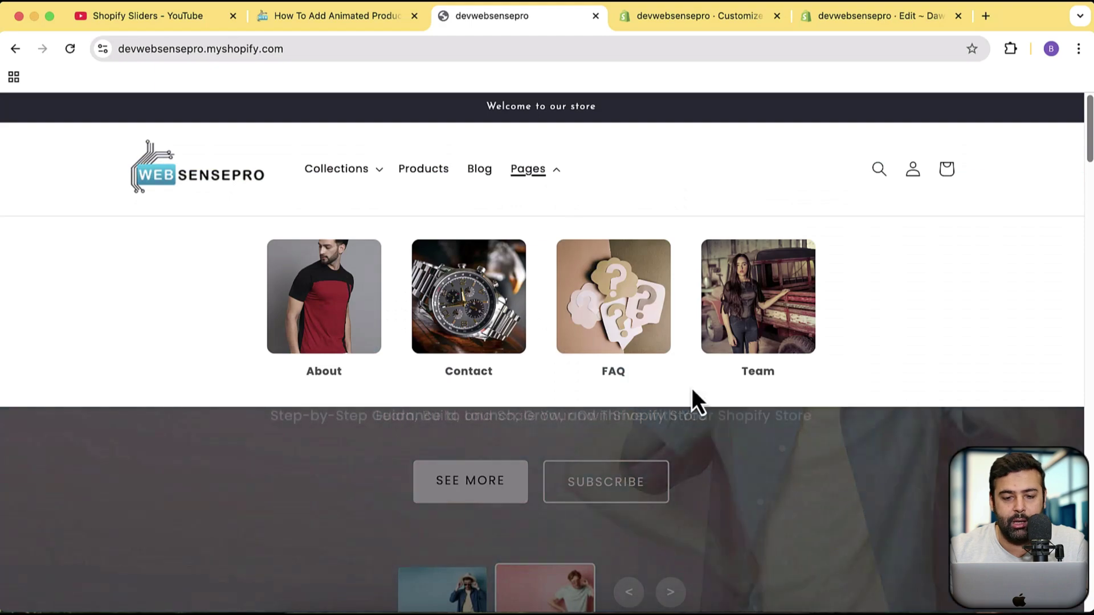
scroll(980, 399, down, 8)
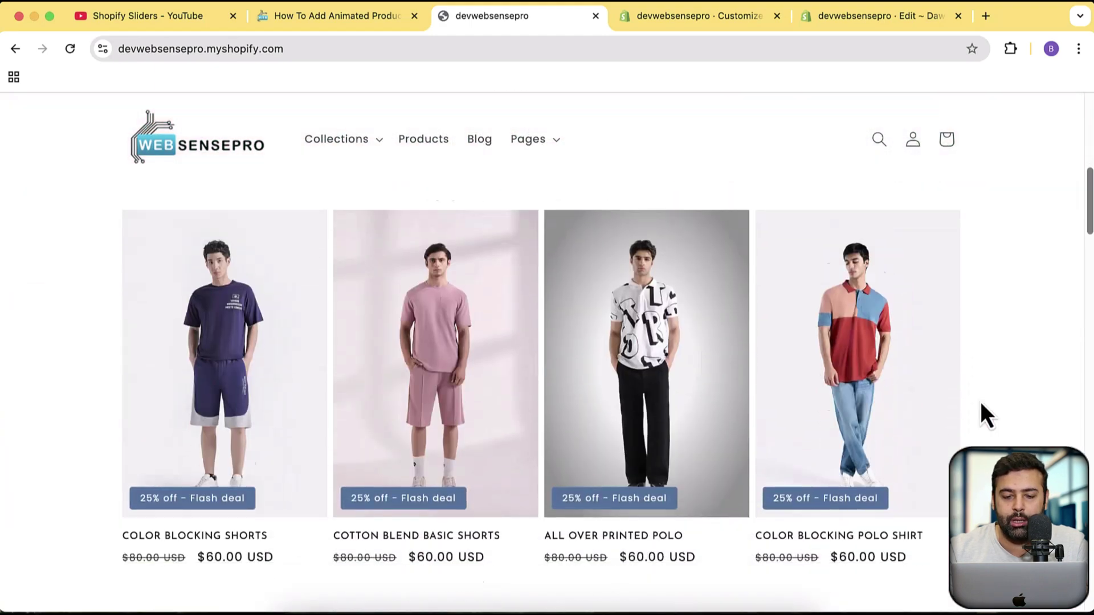
scroll(997, 327, down, 4)
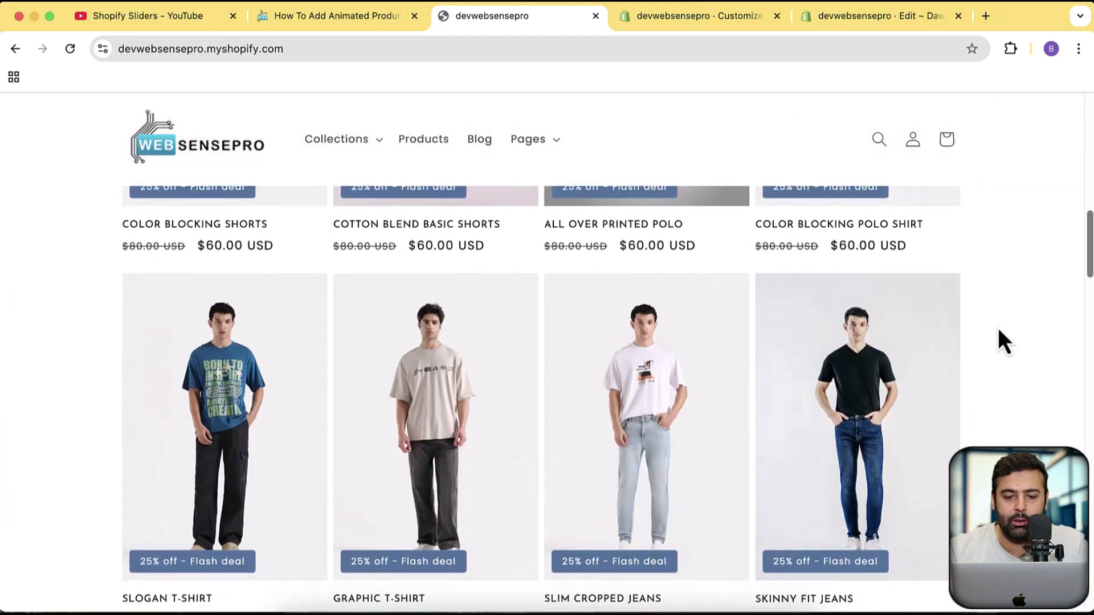
scroll(997, 328, up, 3)
scroll(997, 327, up, 1)
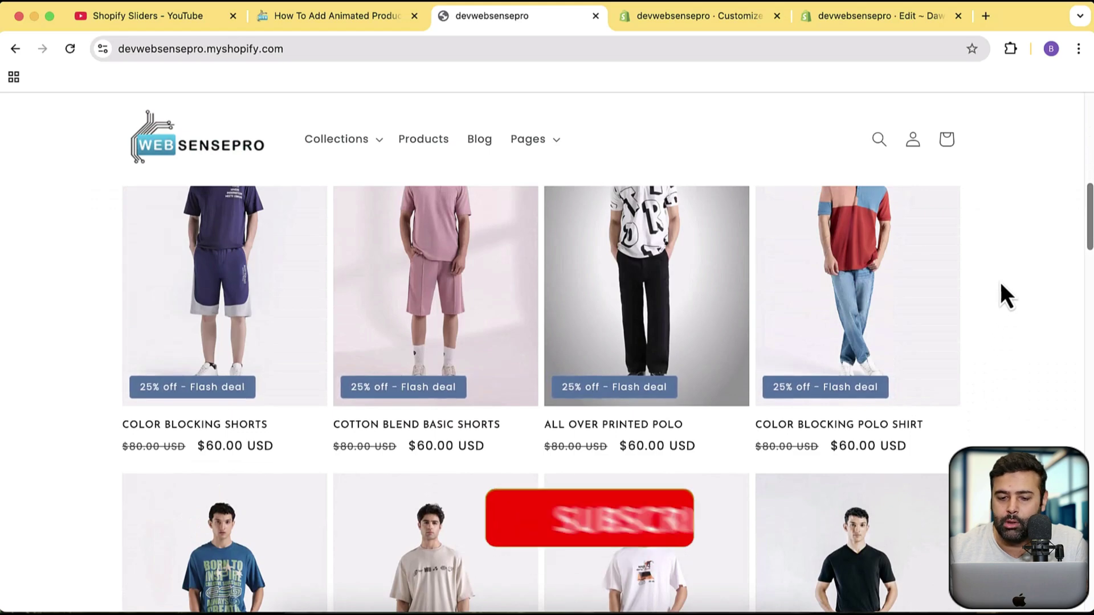
scroll(1000, 283, up, 10)
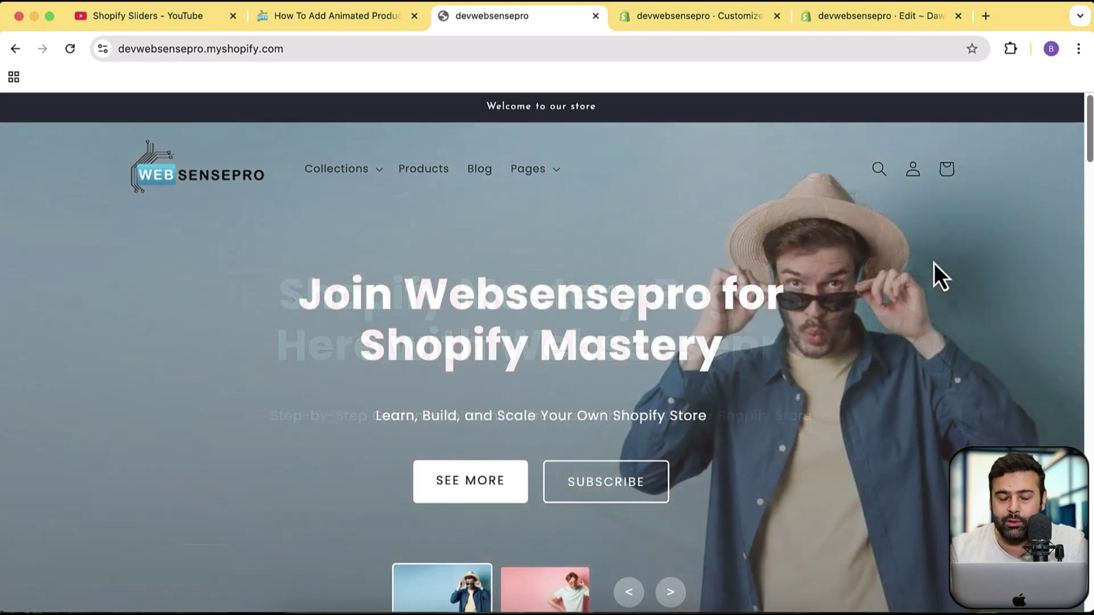
scroll(954, 265, down, 10)
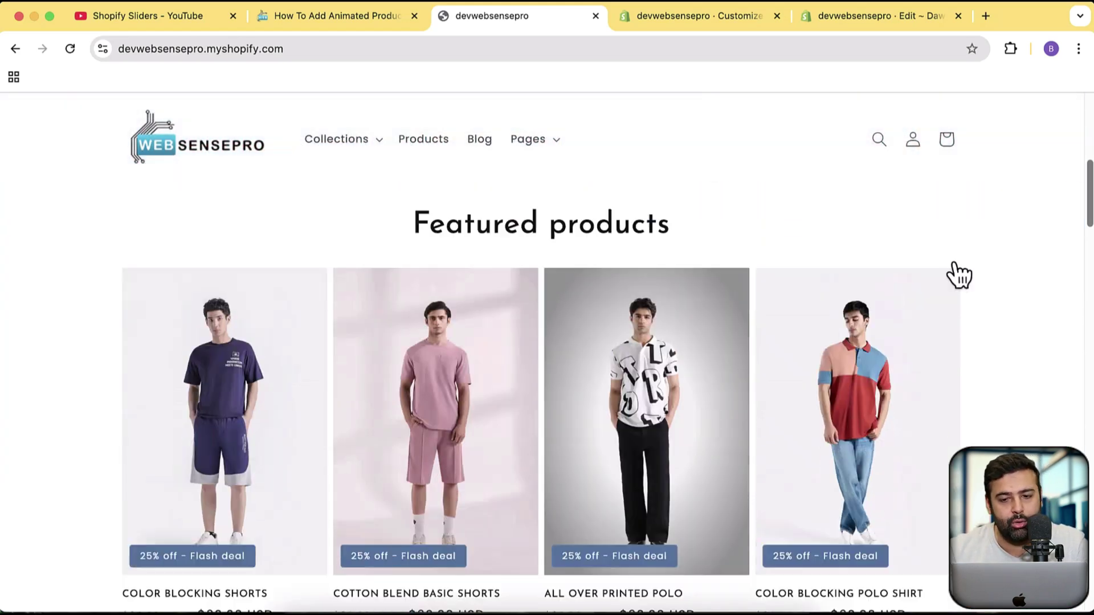
scroll(954, 264, down, 10)
scroll(954, 265, up, 9)
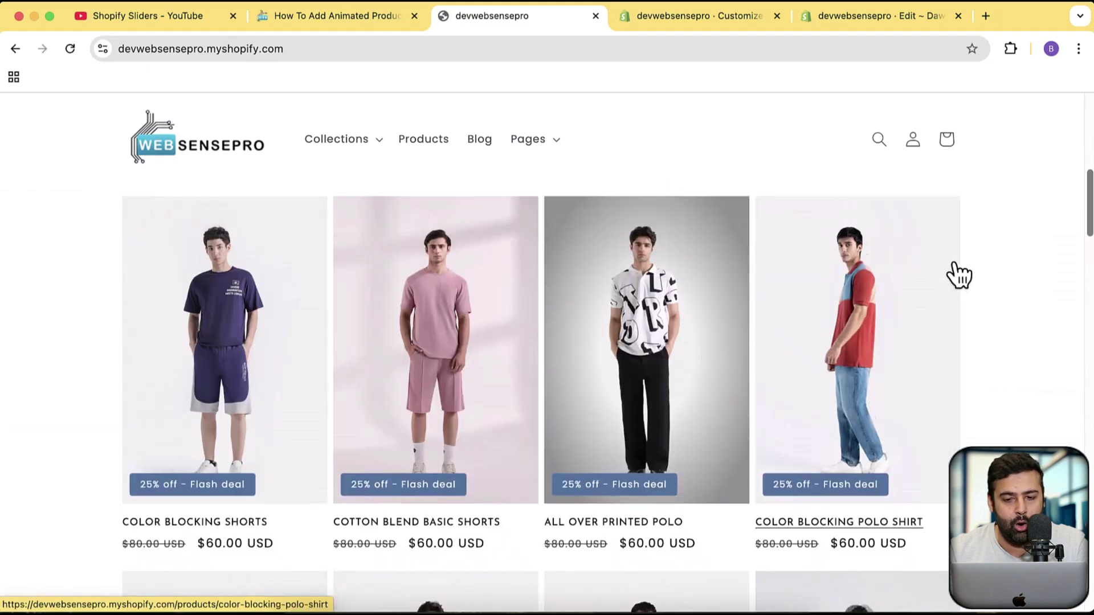
scroll(959, 276, up, 10)
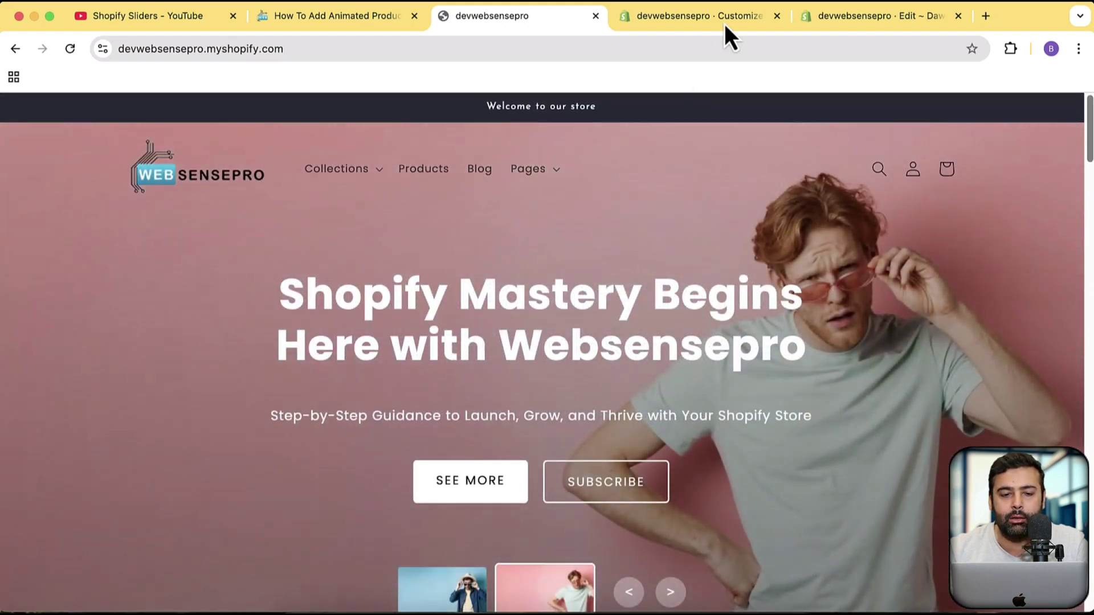
Switch to the animated product slider blog post and view its intro and the Unique-Product-Slider.liquid code block
click(374, 13)
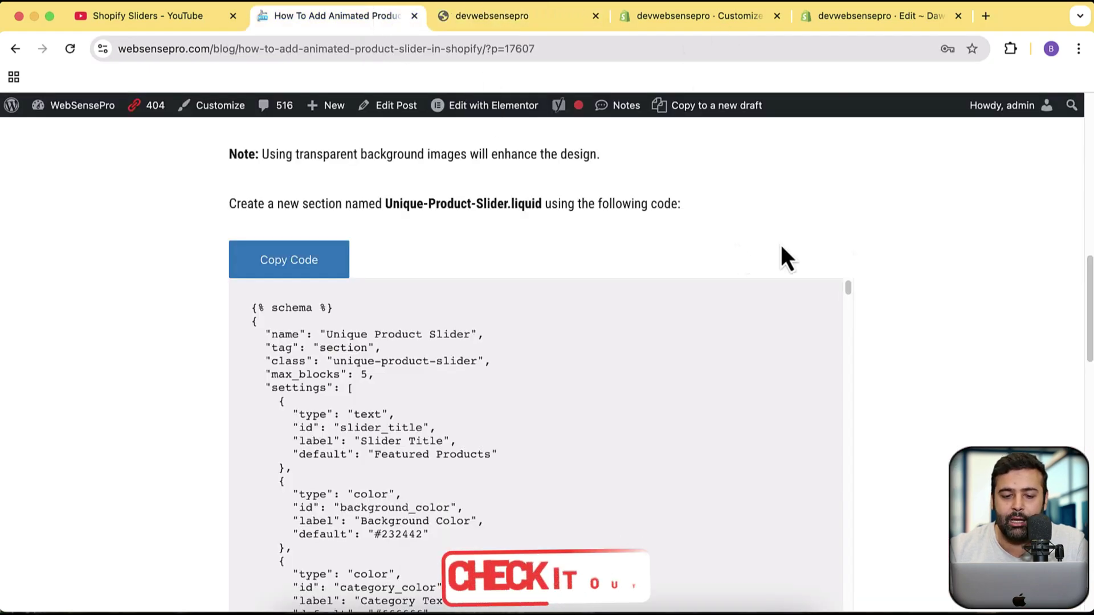
scroll(871, 258, up, 6)
scroll(871, 259, down, 5)
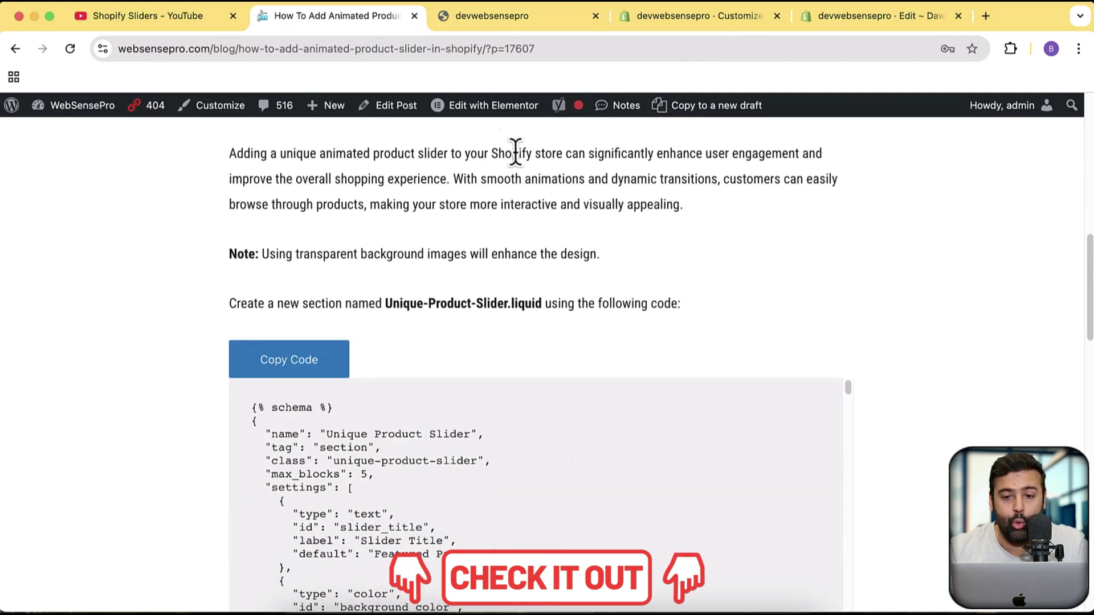
Exit the theme customizer and the Dawn - Updated code editor to the Themes page, closing the extra code editor tab
click(700, 16)
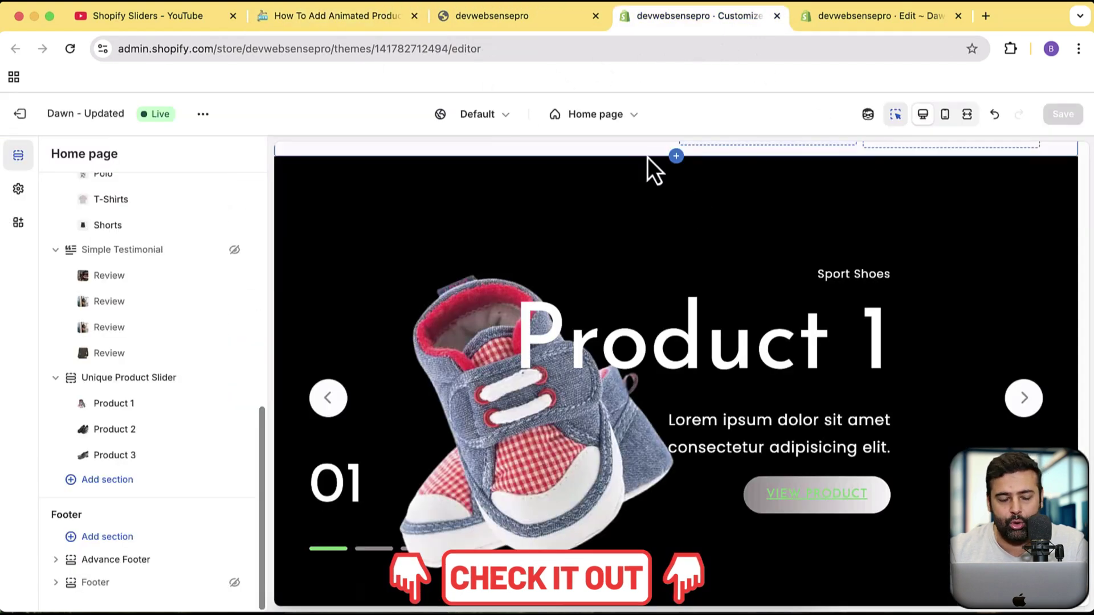
click(27, 122)
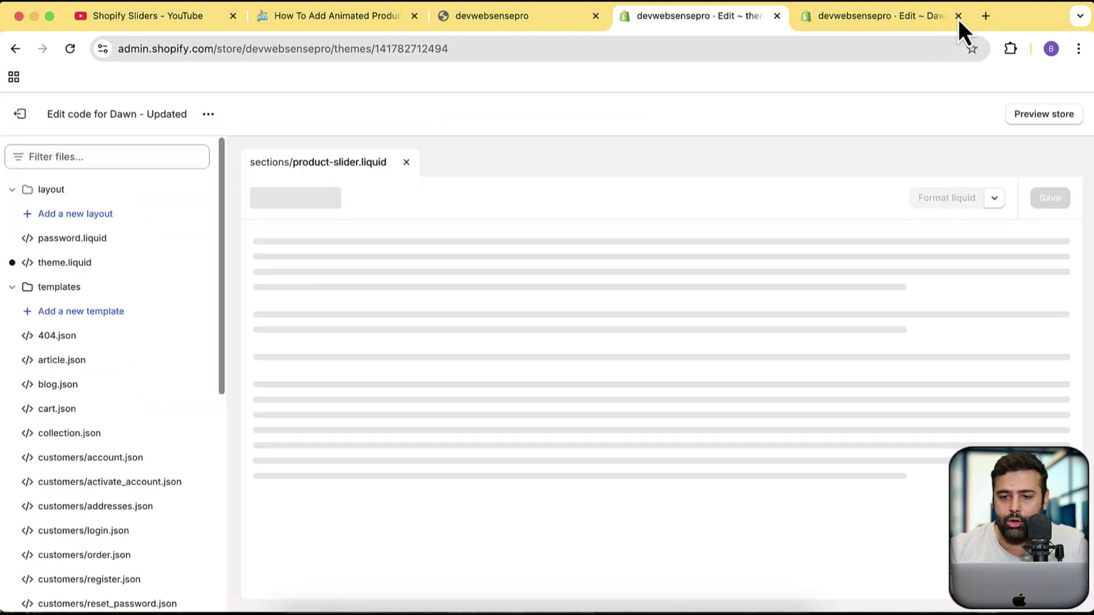
click(958, 16)
click(26, 127)
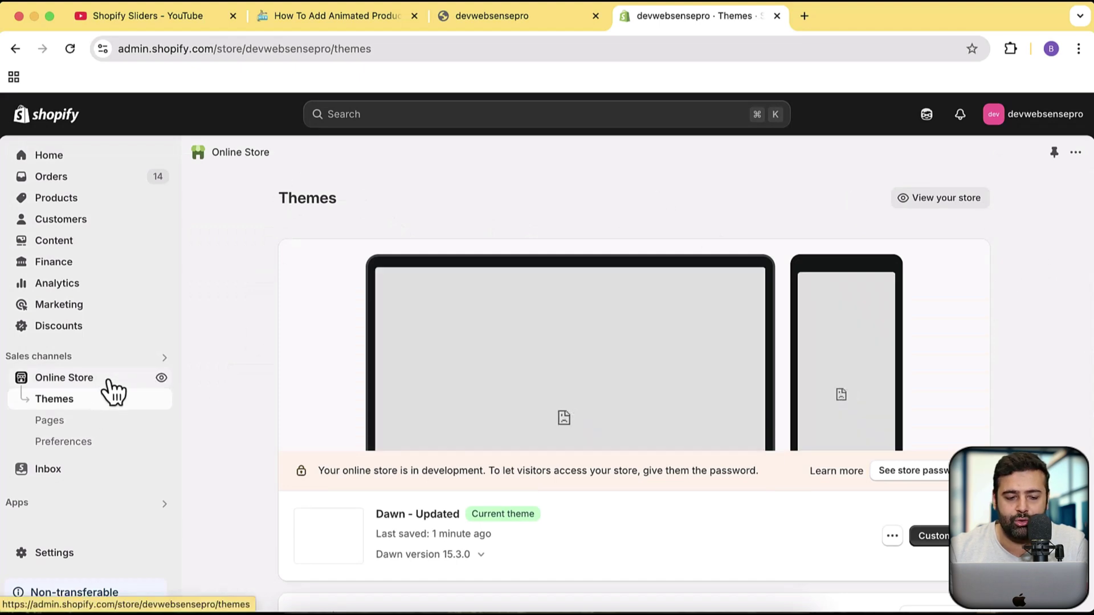
Add the free Dawn theme by Shopify to the theme library from the popular free themes
scroll(1064, 315, down, 6)
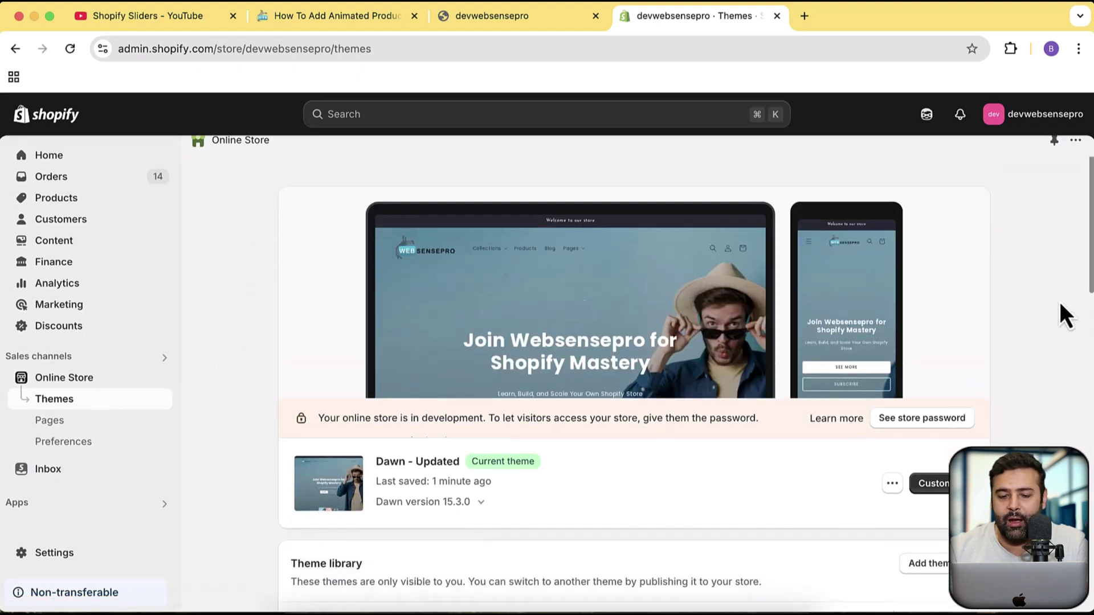
scroll(1063, 315, down, 8)
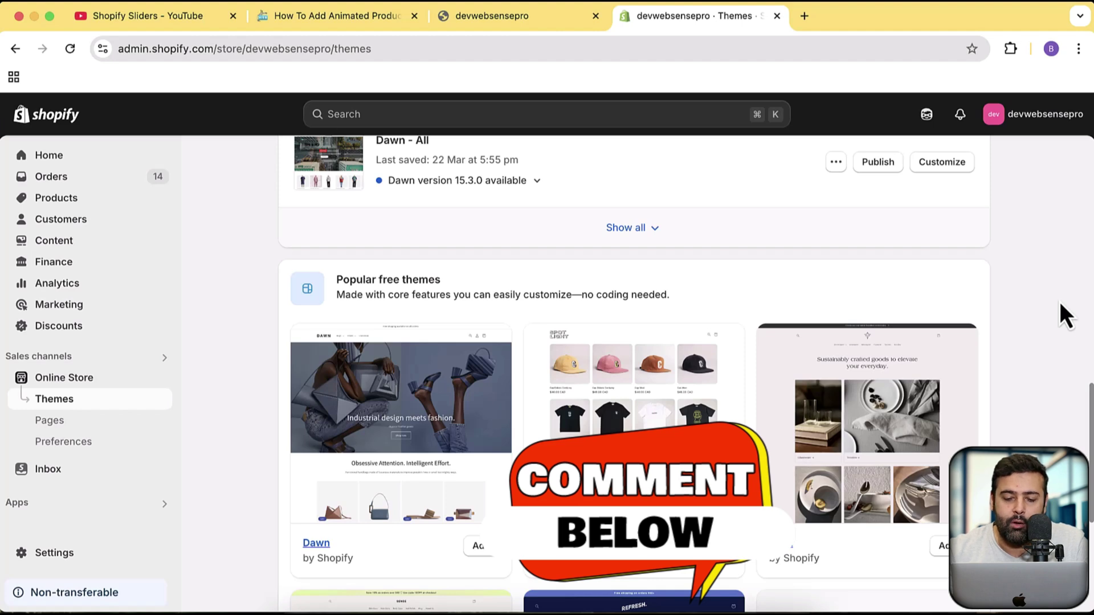
scroll(978, 248, down, 5)
scroll(979, 250, down, 5)
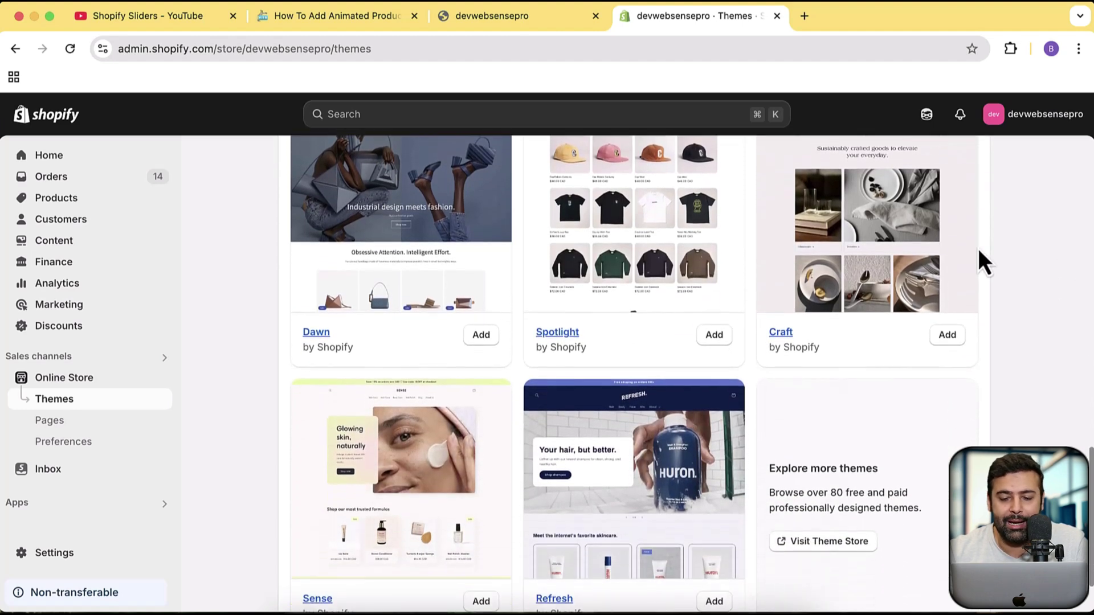
scroll(978, 249, up, 5)
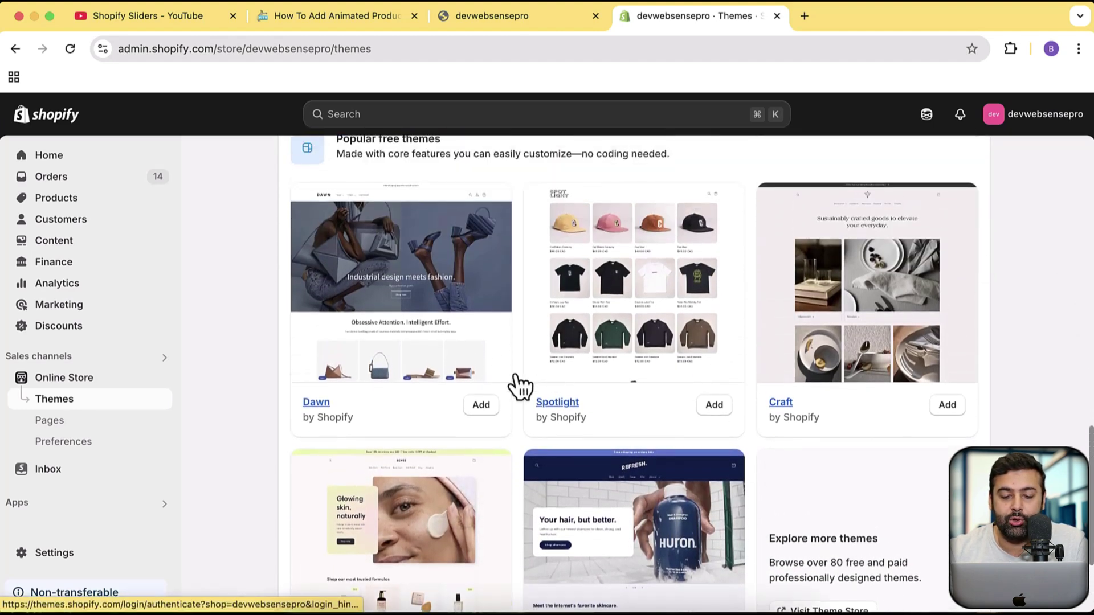
click(482, 404)
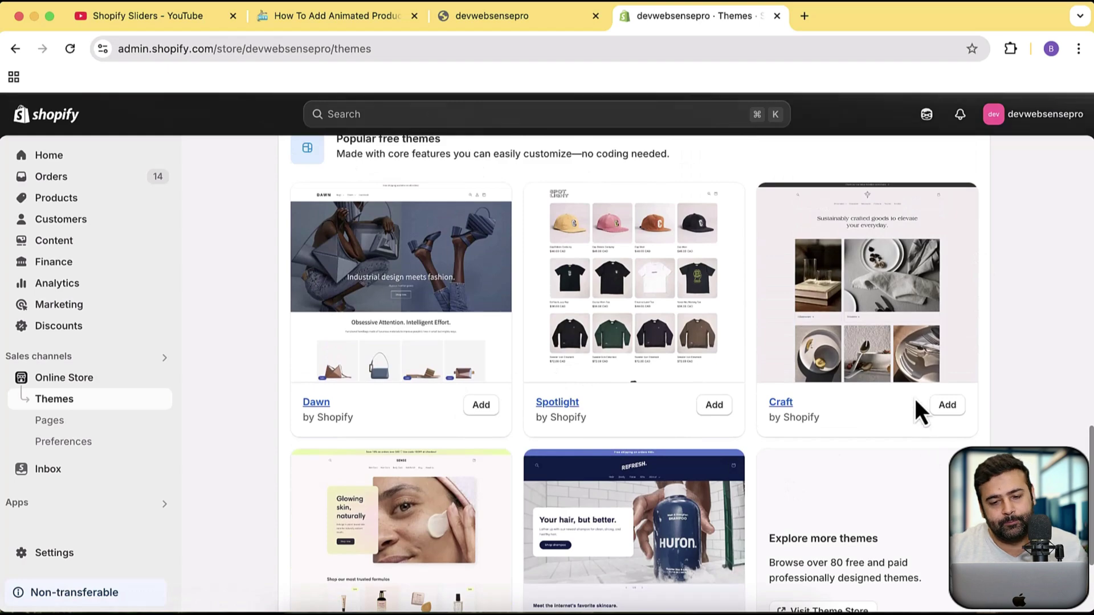
Publish the newly added Dawn theme in place of Dawn - Updated
scroll(1005, 382, up, 3)
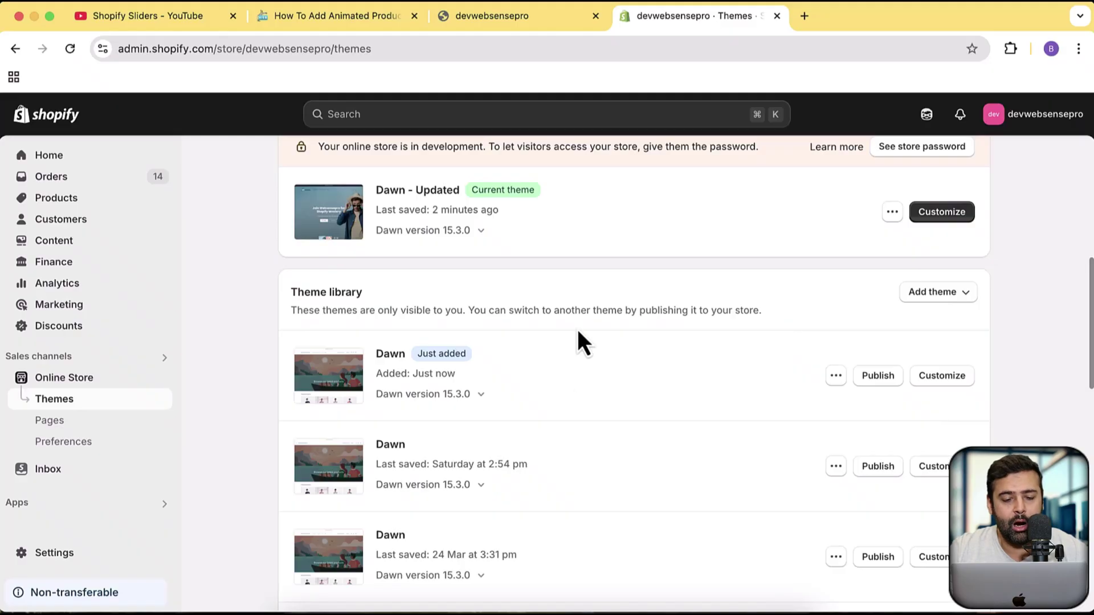
scroll(1032, 344, up, 3)
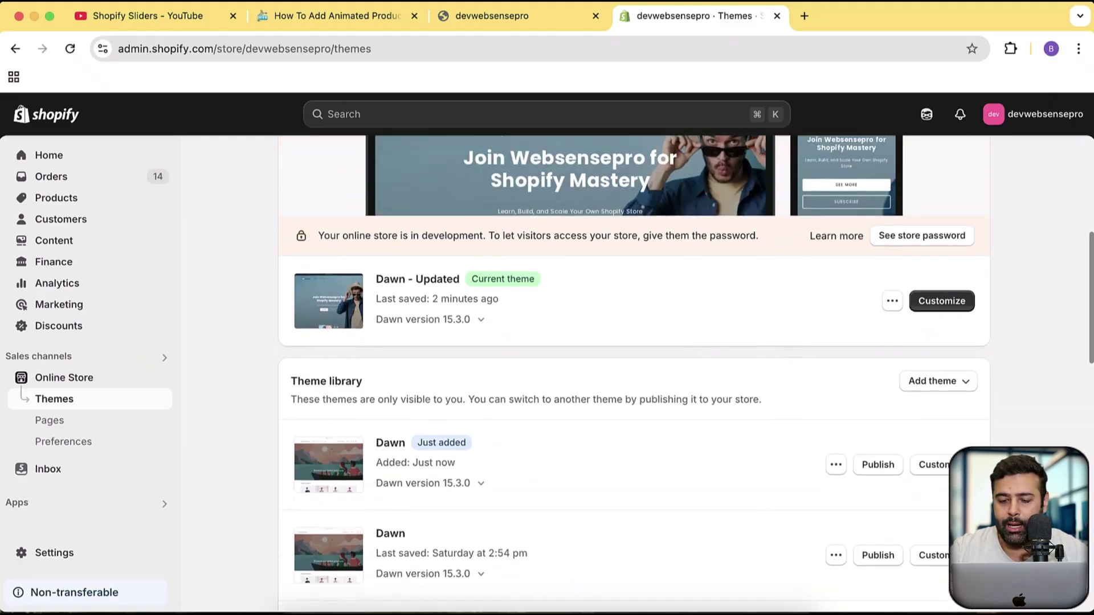
click(868, 467)
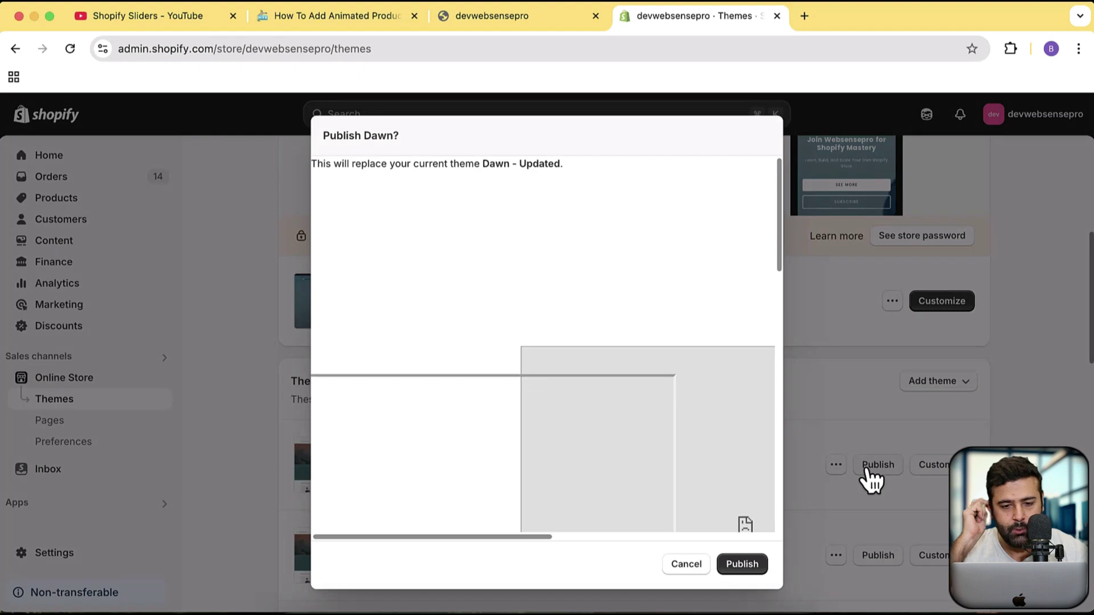
click(743, 564)
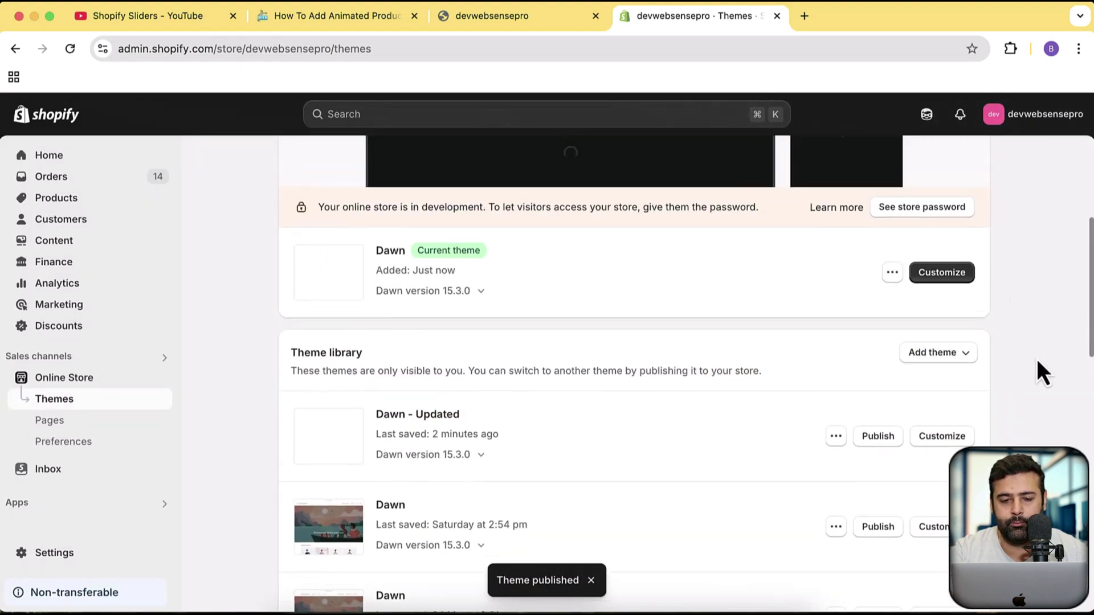
Preview the published Dawn theme, replace the old storefront tab with the preview tab, and look through its home page
scroll(1038, 359, up, 4)
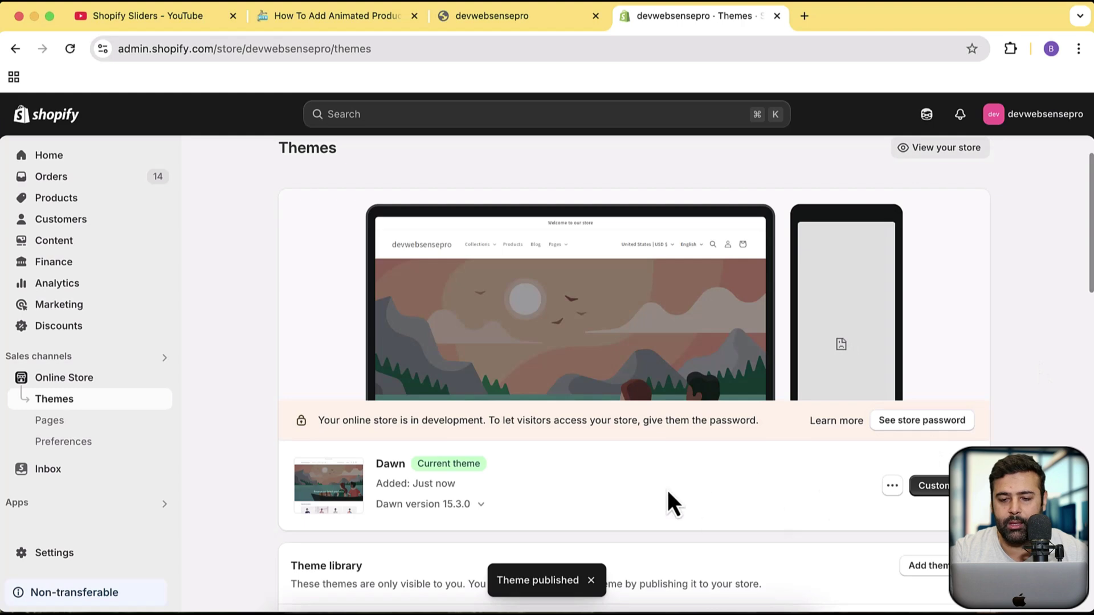
click(893, 487)
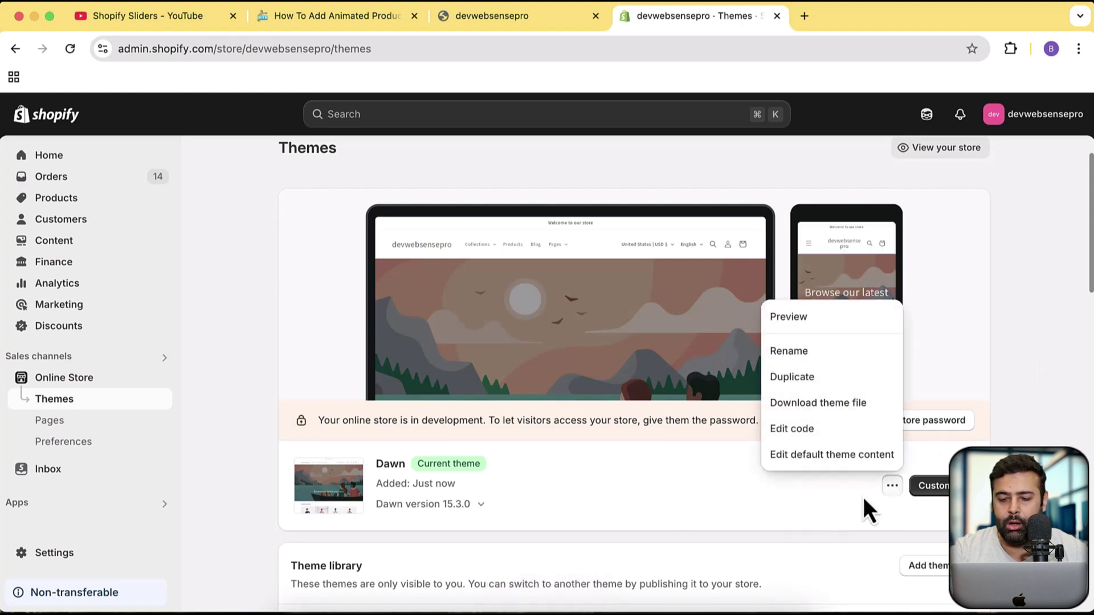
click(815, 331)
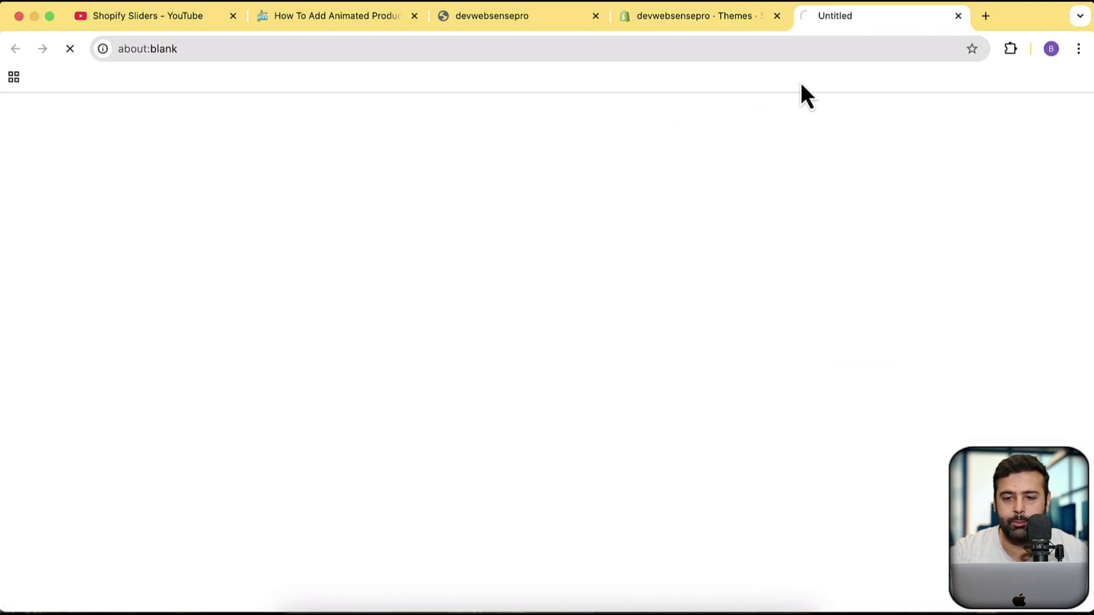
click(596, 16)
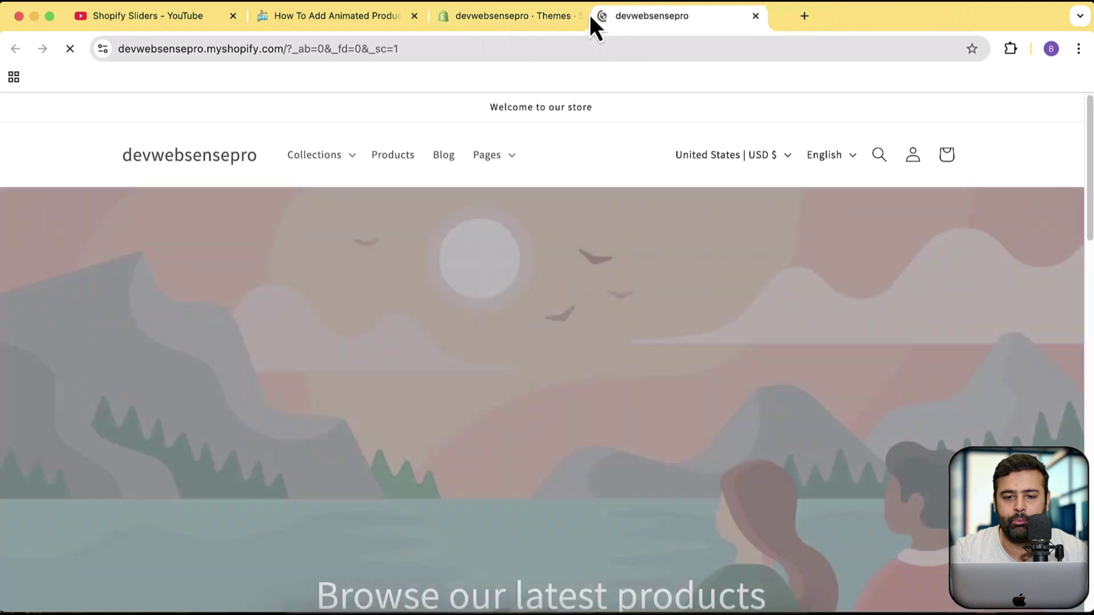
drag(591, 17, 511, 23)
scroll(946, 252, down, 15)
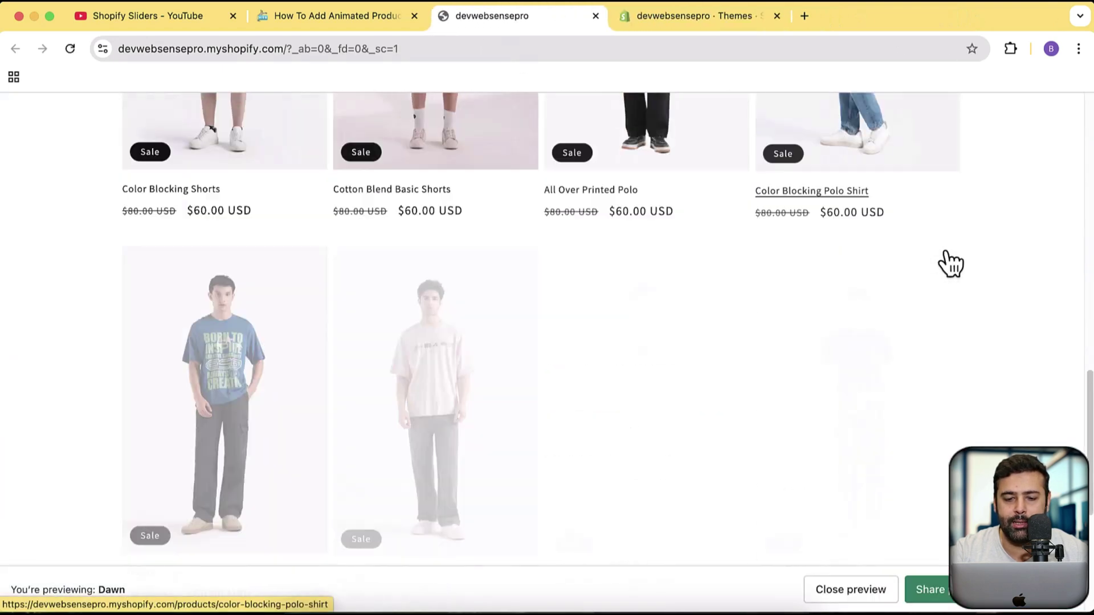
scroll(951, 263, down, 5)
scroll(947, 261, up, 20)
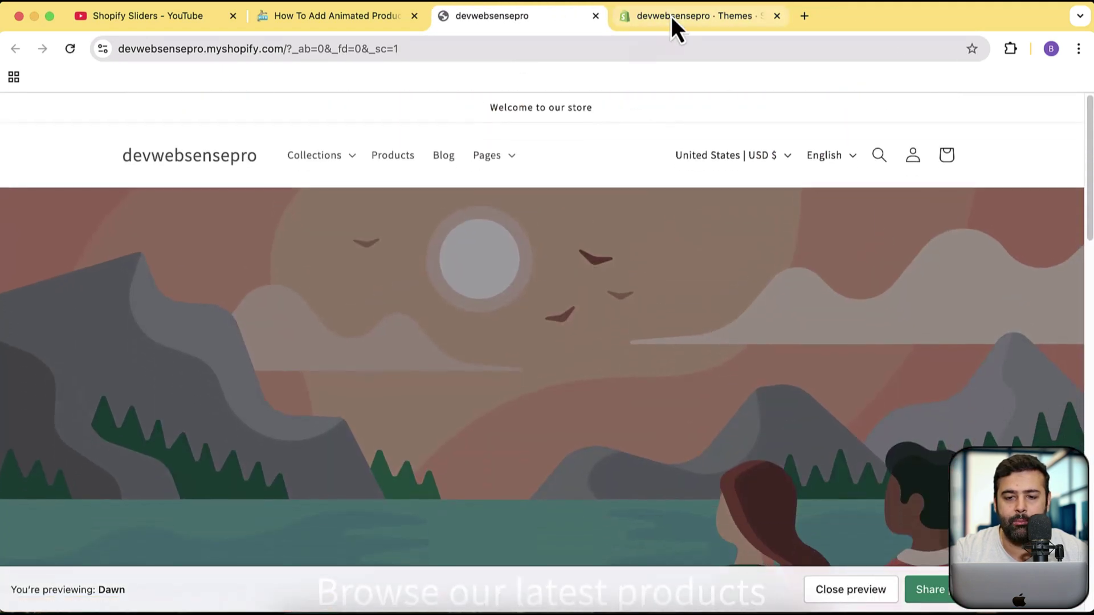
Return to the Themes page and open the code editor for the current Dawn theme
click(671, 16)
click(1050, 305)
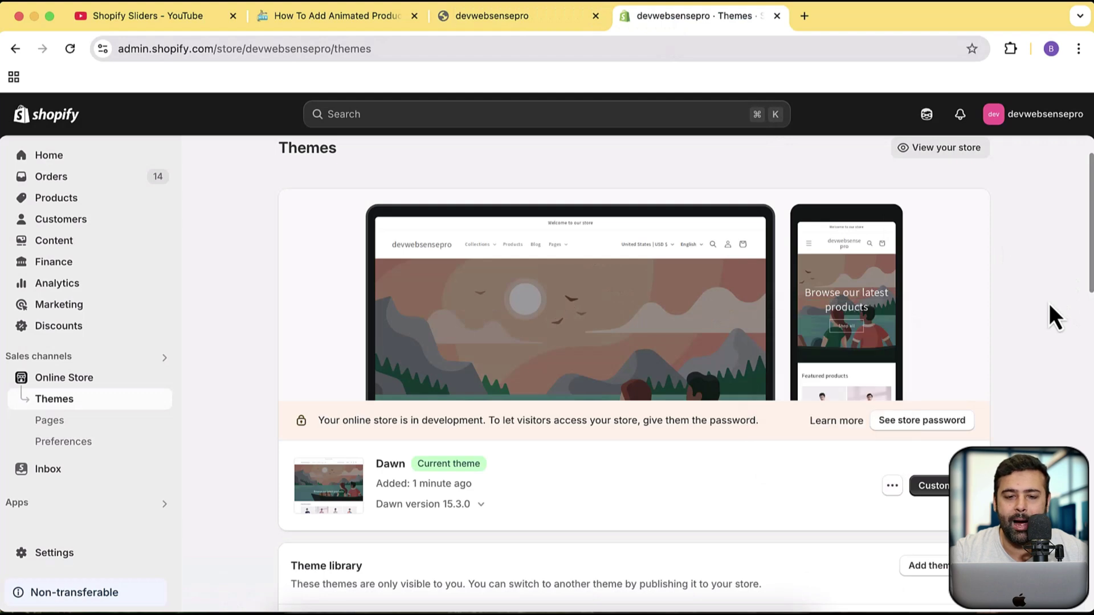
scroll(994, 253, down, 3)
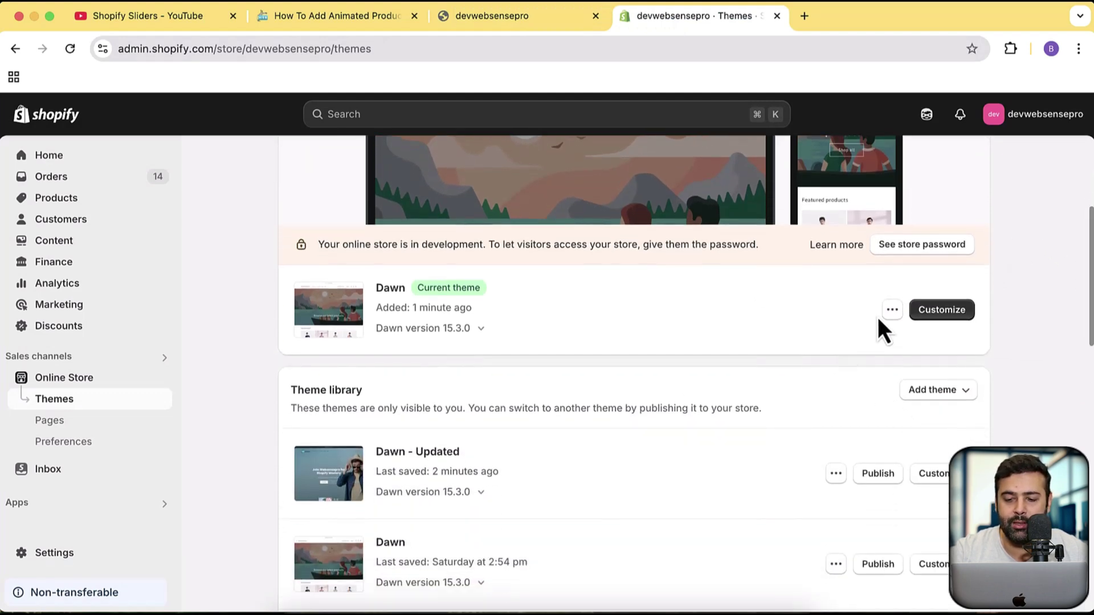
click(892, 310)
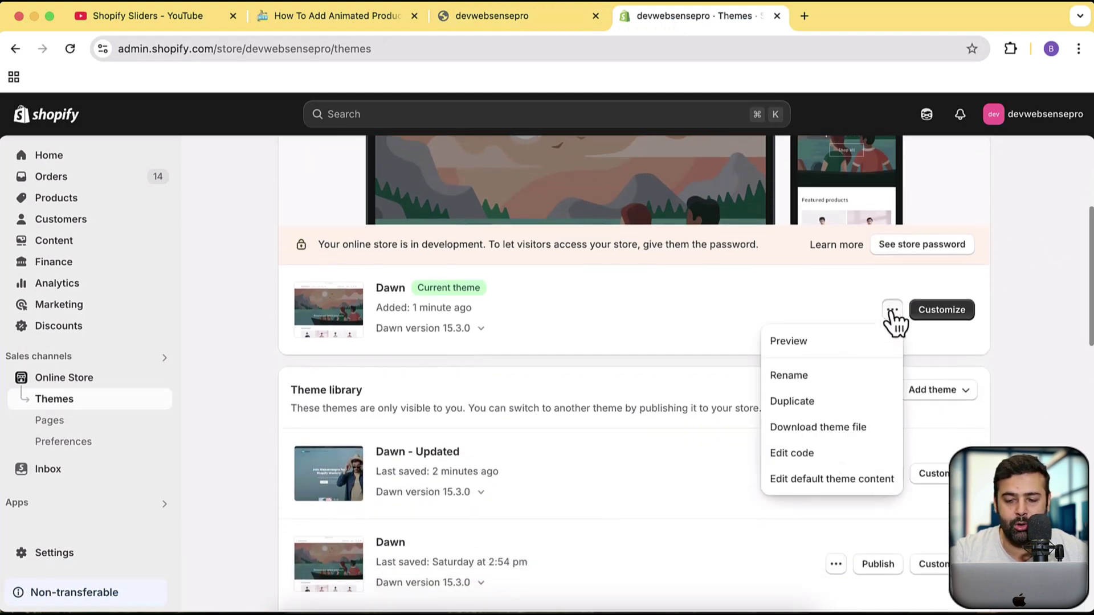
click(821, 456)
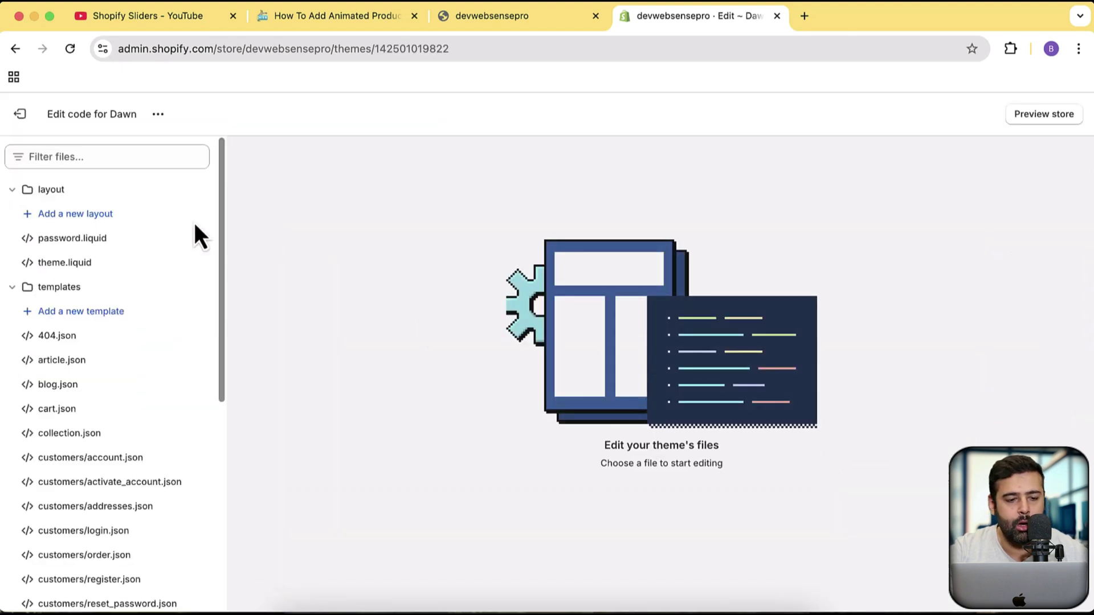
Add a new liquid section file named my-slider-unique to the theme's sections folder
scroll(142, 301, down, 7)
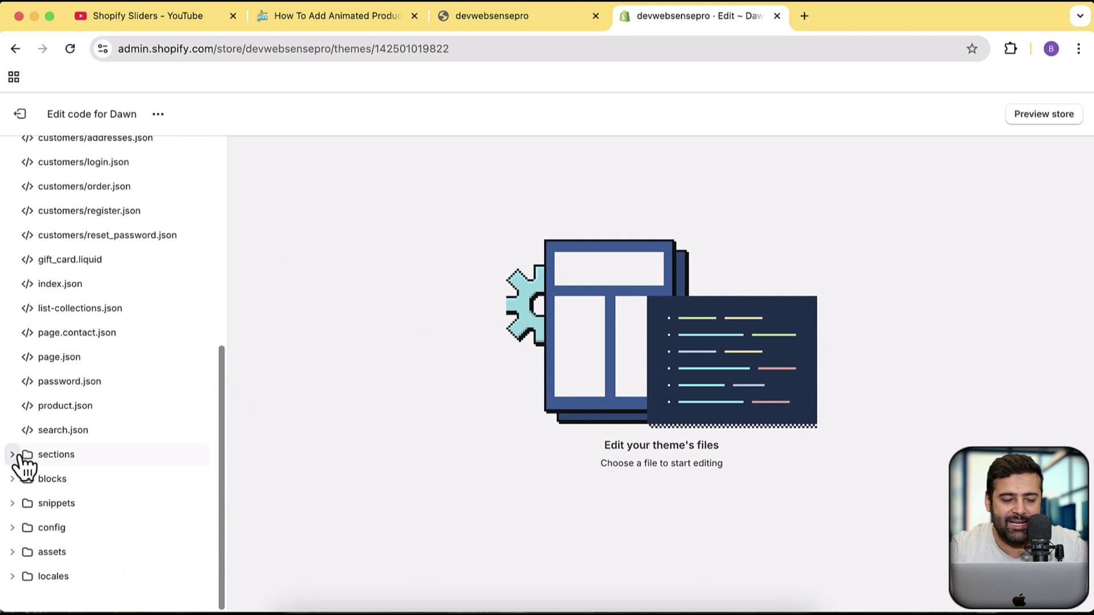
click(17, 456)
scroll(74, 382, down, 2)
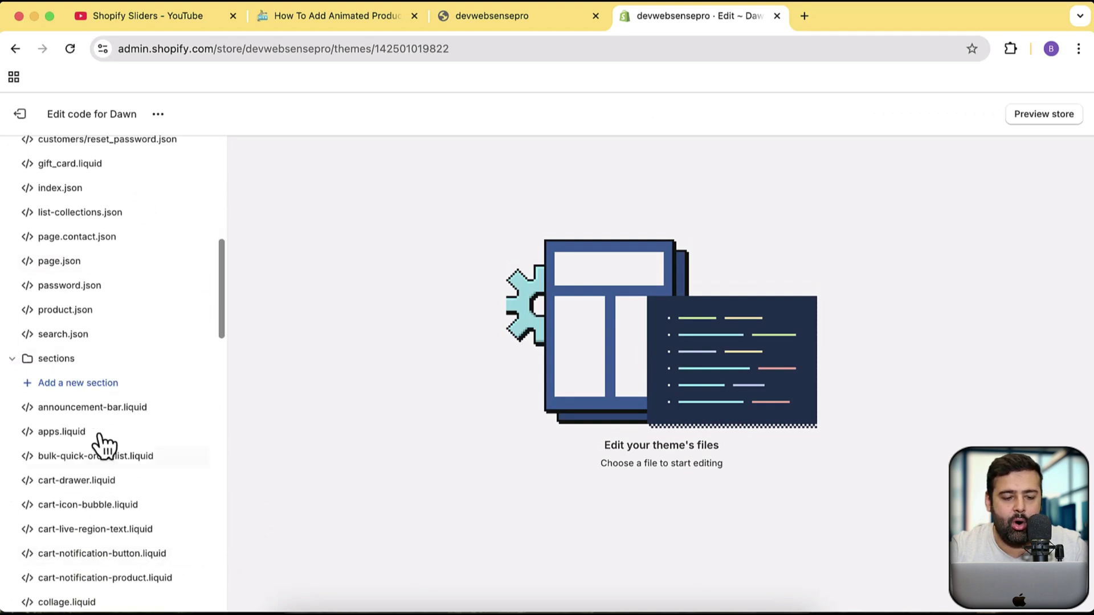
click(91, 383)
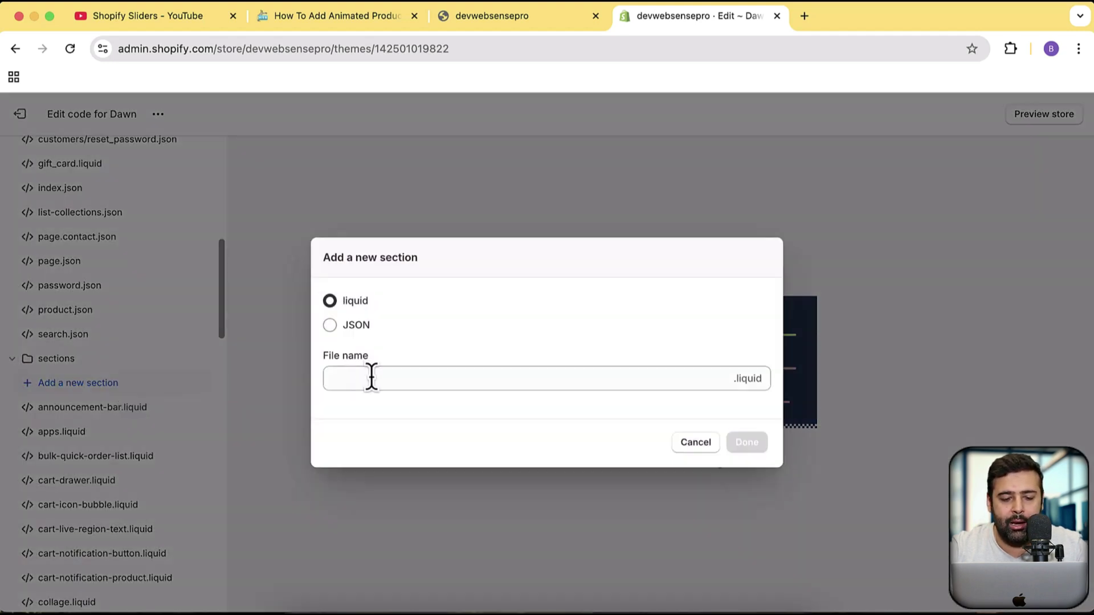
click(371, 379)
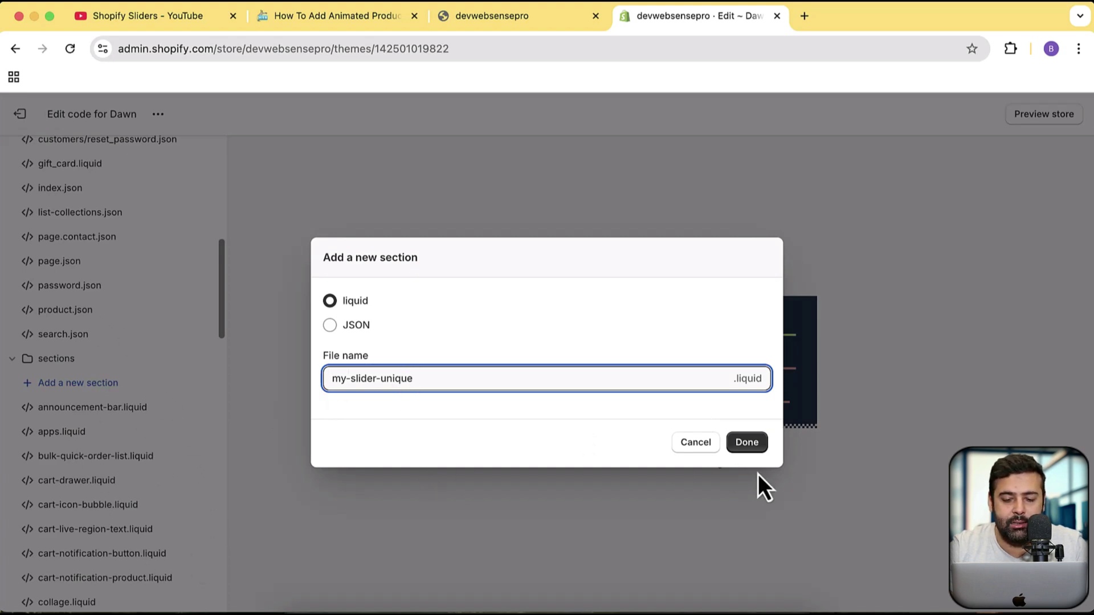
click(747, 454)
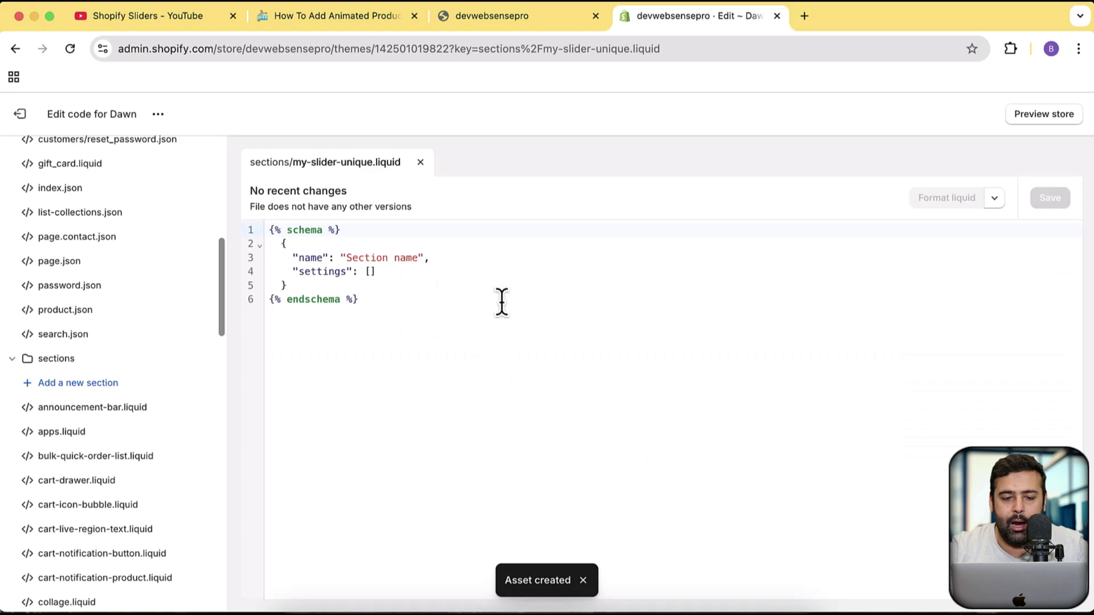
Replace the default code in my-slider-unique.liquid with the Unique-Product-Slider.liquid code copied from the blog article, and save the file
key(super+a)
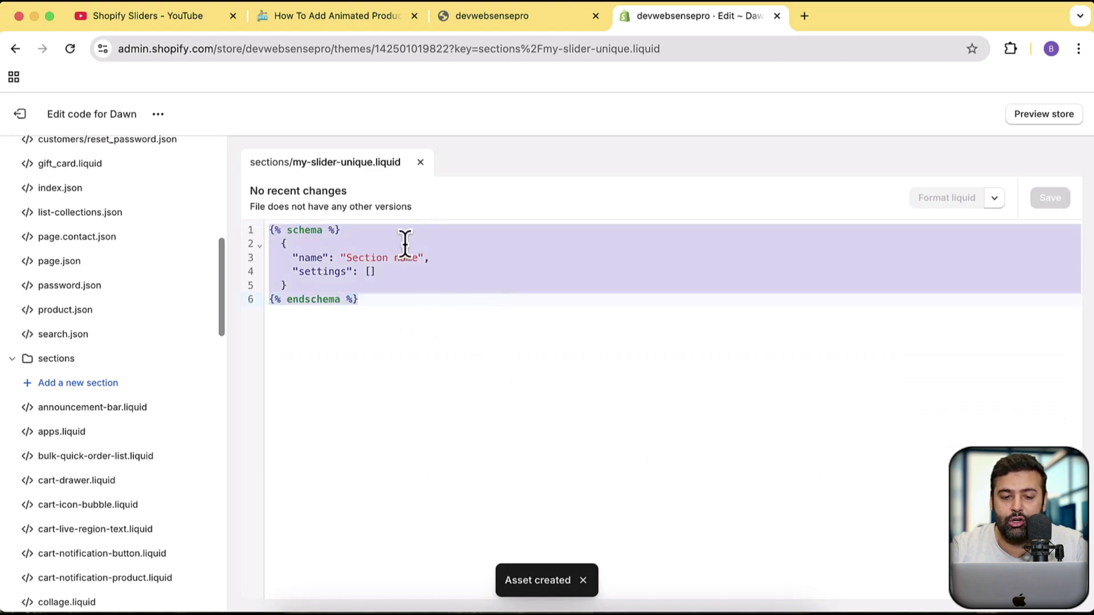
key(BackSpace)
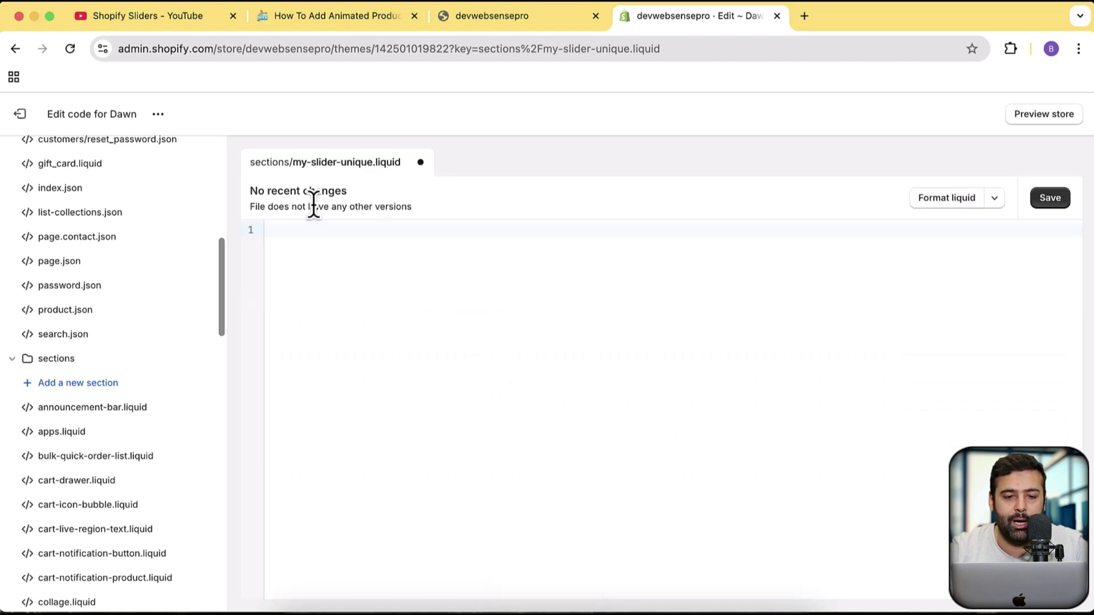
click(321, 17)
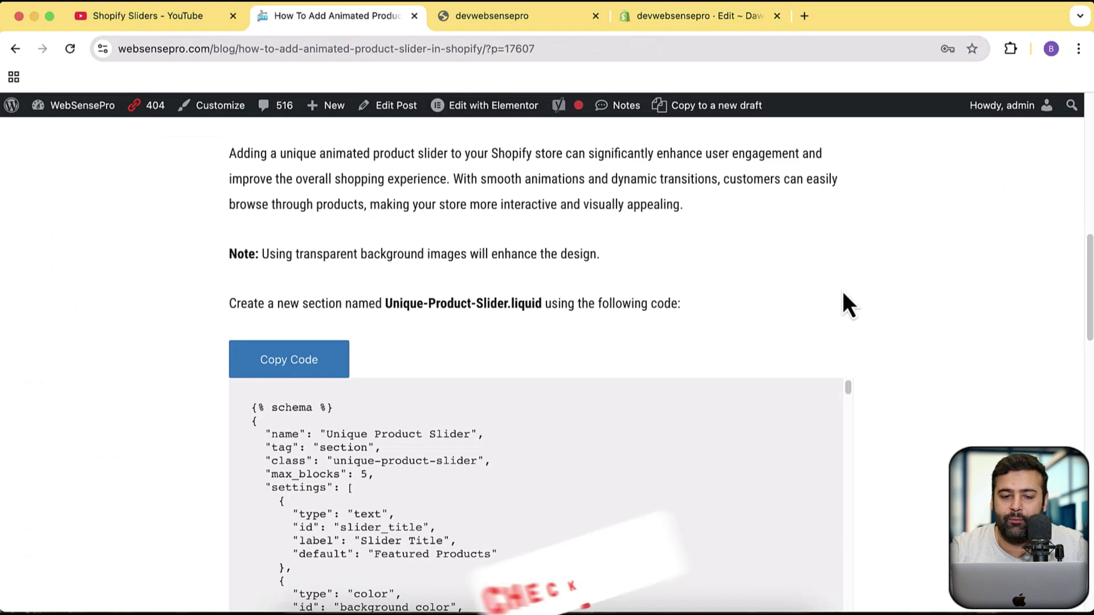
click(344, 374)
key(super+c)
click(719, 23)
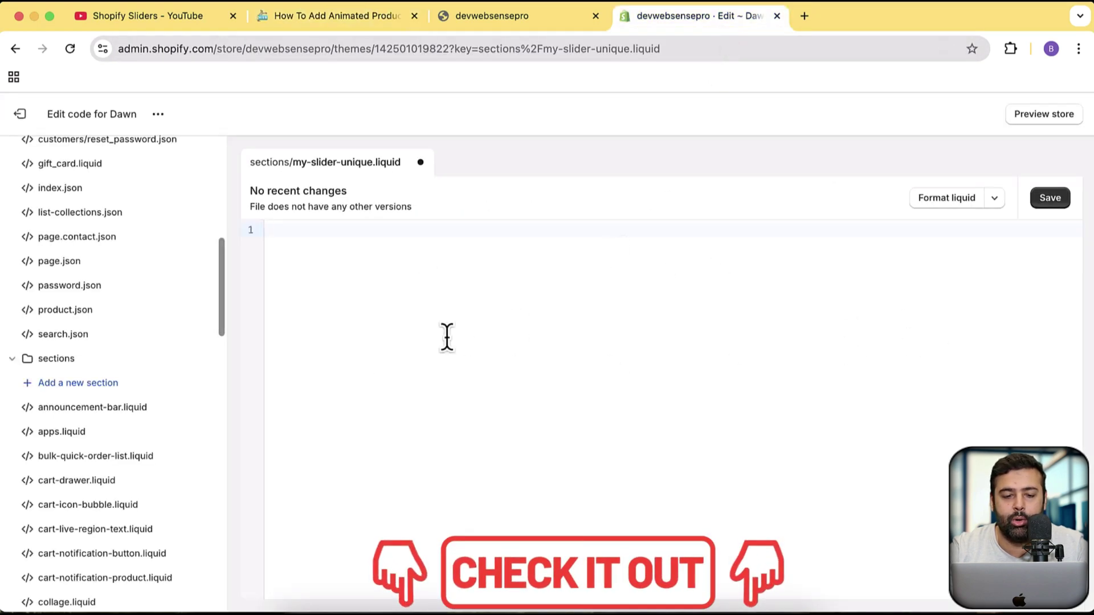
key(super+v)
scroll(640, 391, up, 20)
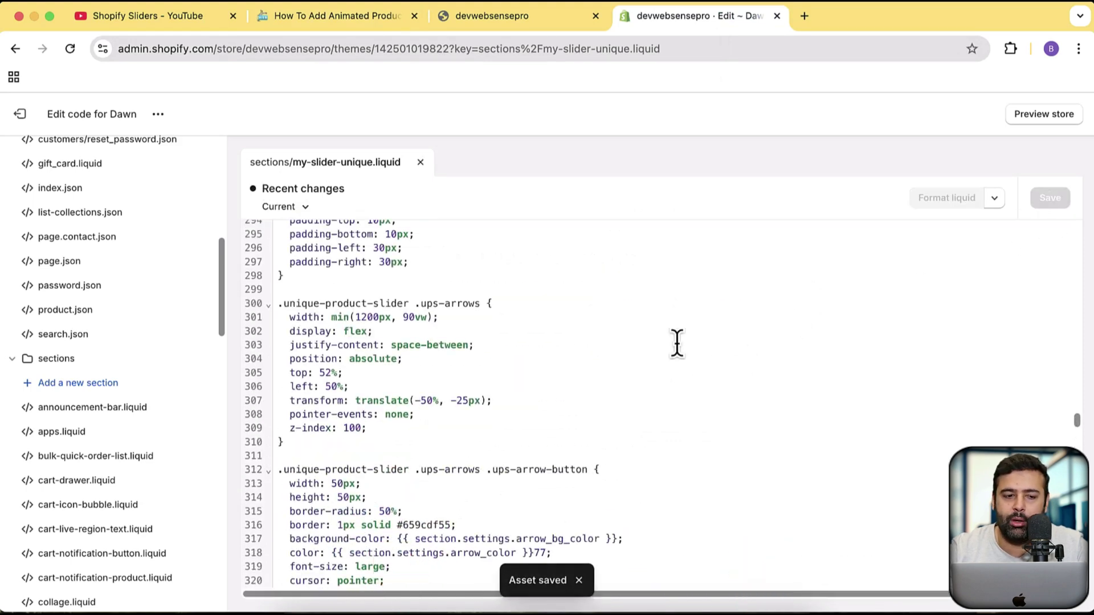
Open the Dawn theme in the customizer and add the Unique Product Slider section to the home page template
click(169, 120)
click(147, 150)
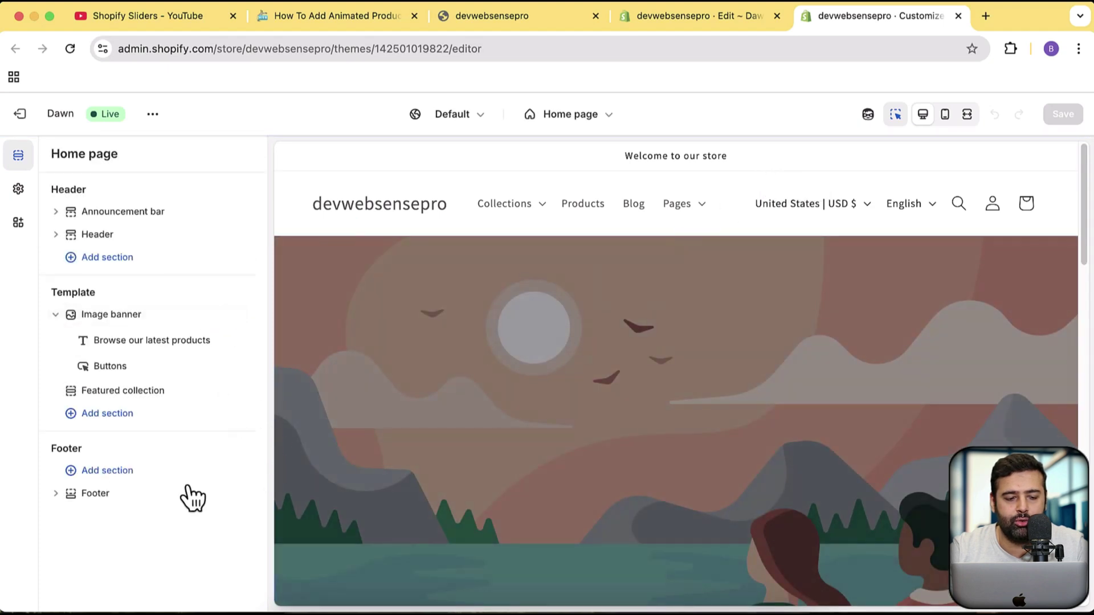
click(135, 413)
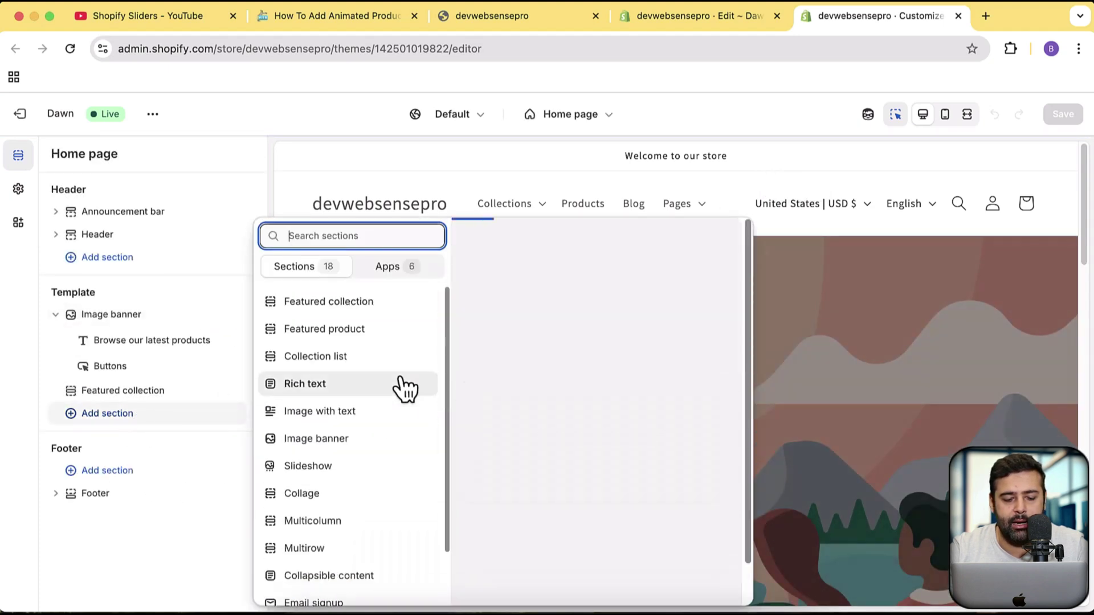
scroll(403, 388, down, 3)
text(uniq)
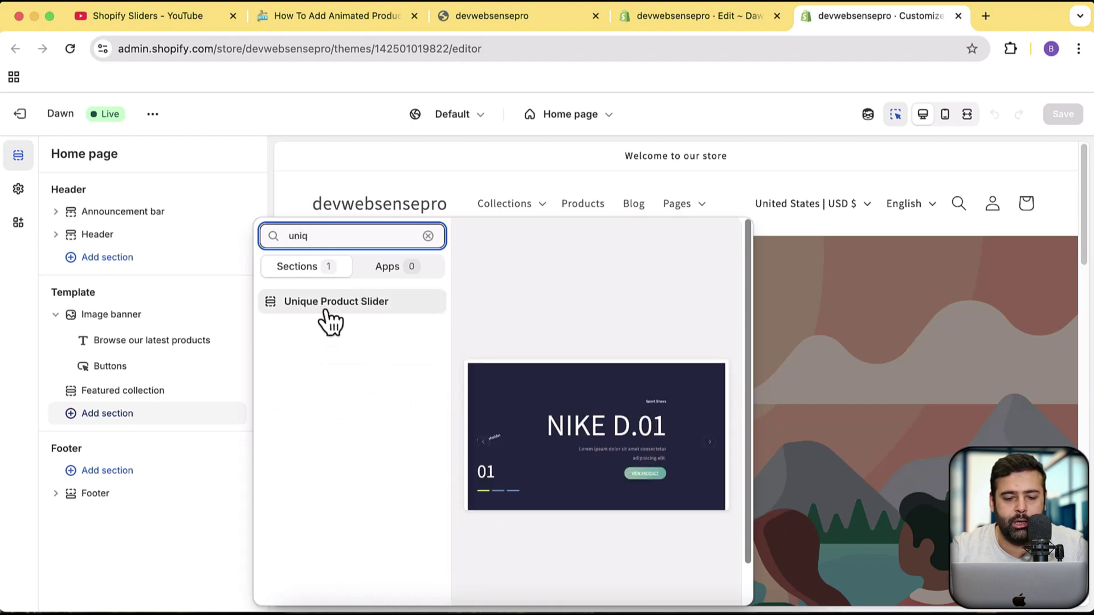
click(341, 302)
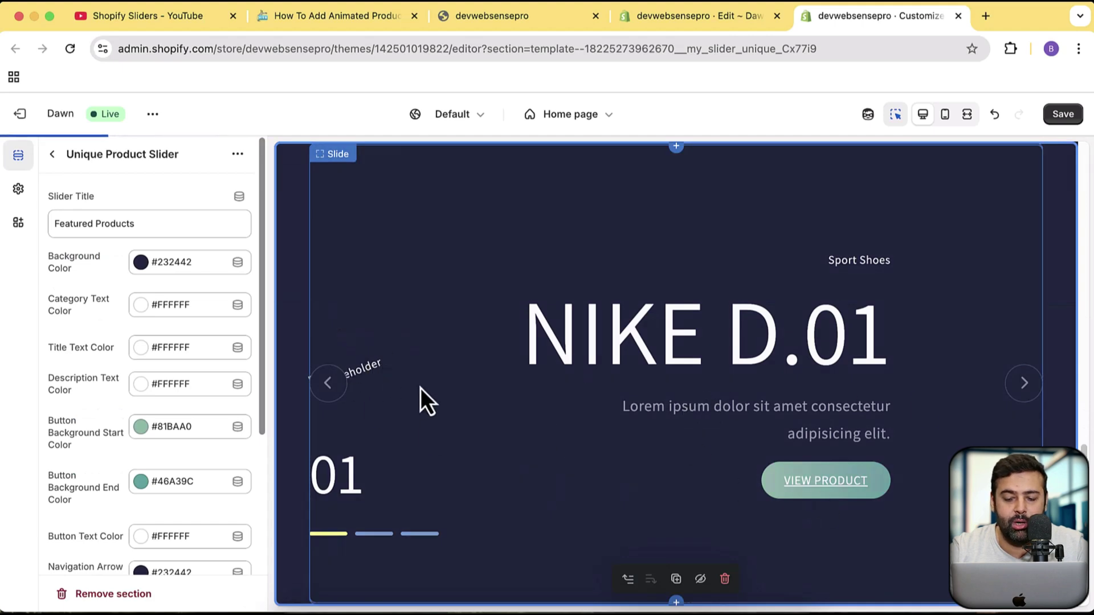
Set the slide image of the slider's first NIKE D.01 slide to the red-and-blue baby shoes PNG from the library
click(52, 156)
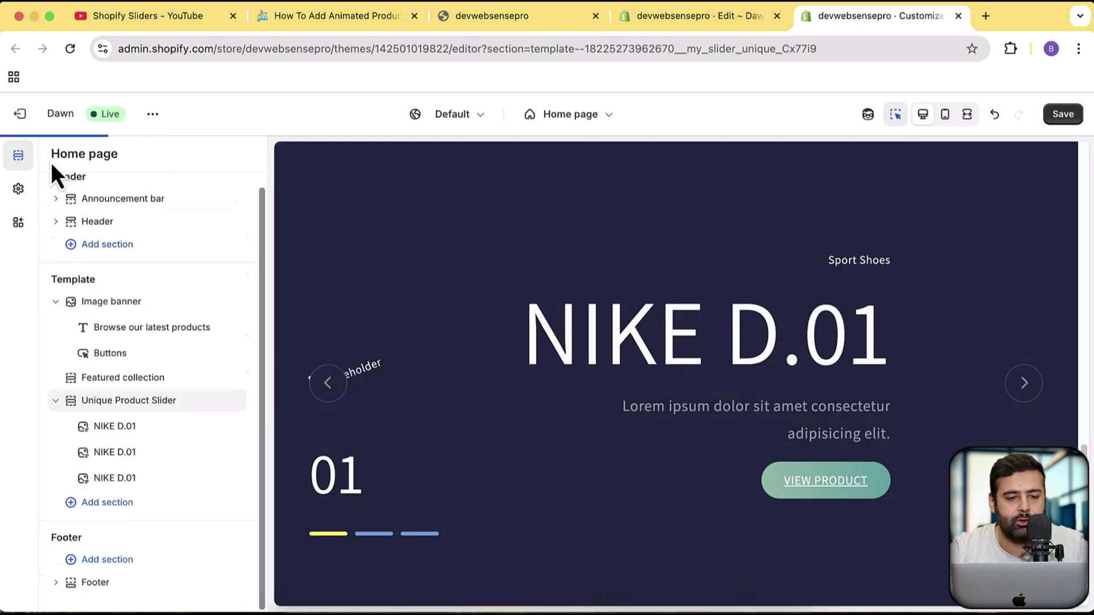
click(141, 430)
click(169, 216)
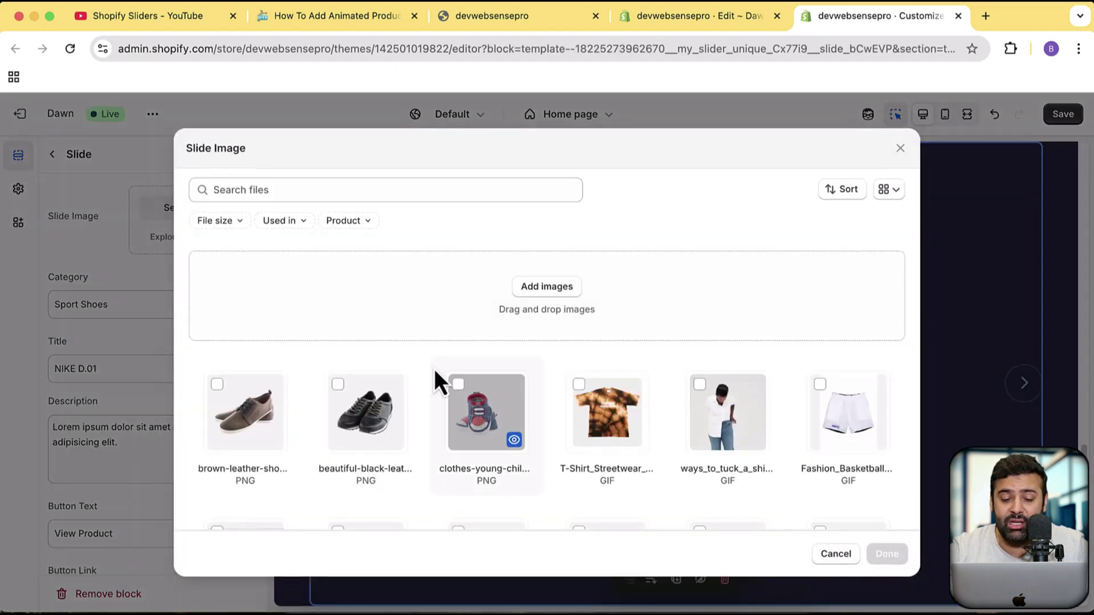
click(458, 385)
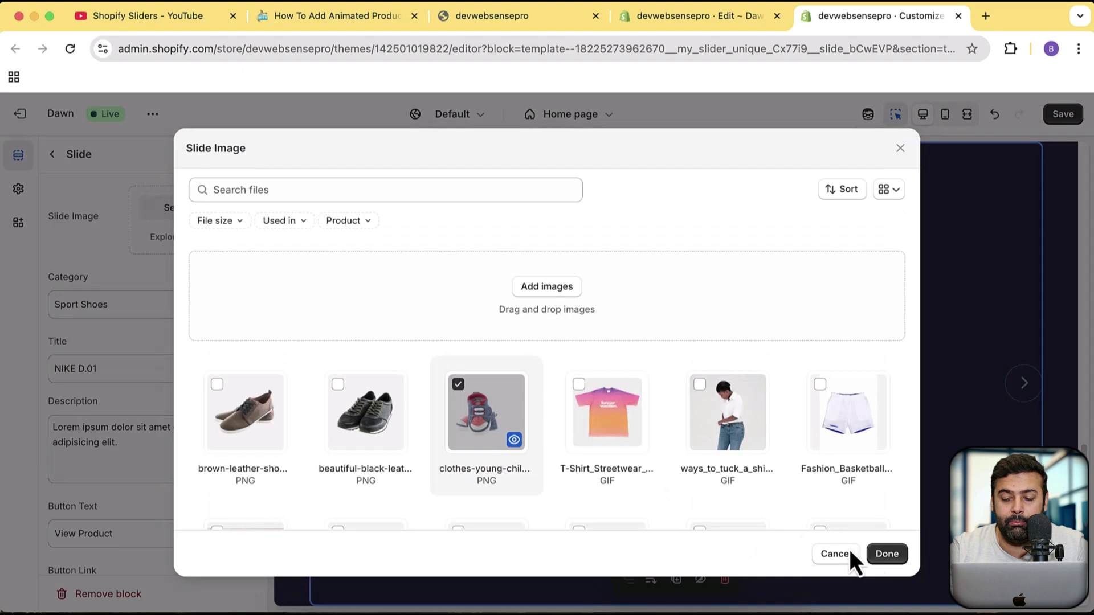
click(888, 554)
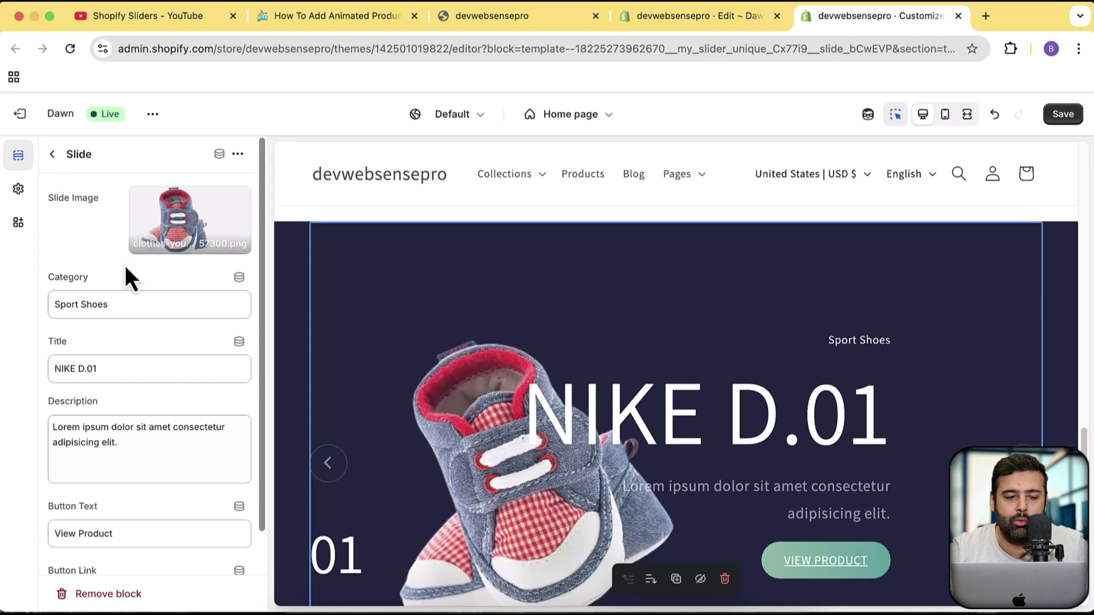
scroll(188, 366, down, 1)
scroll(189, 369, up, 1)
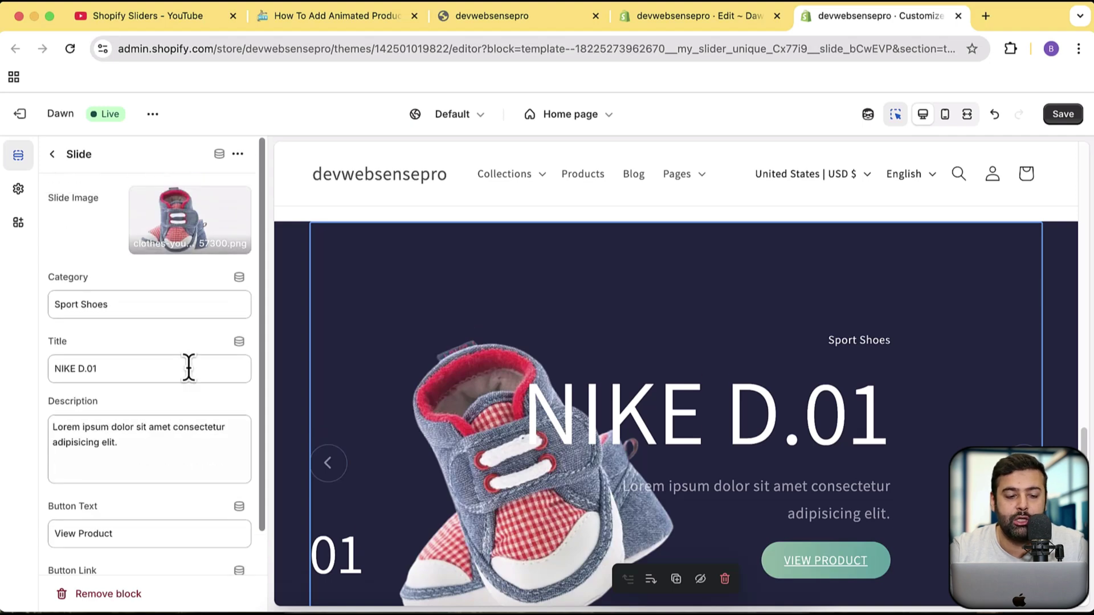
click(54, 155)
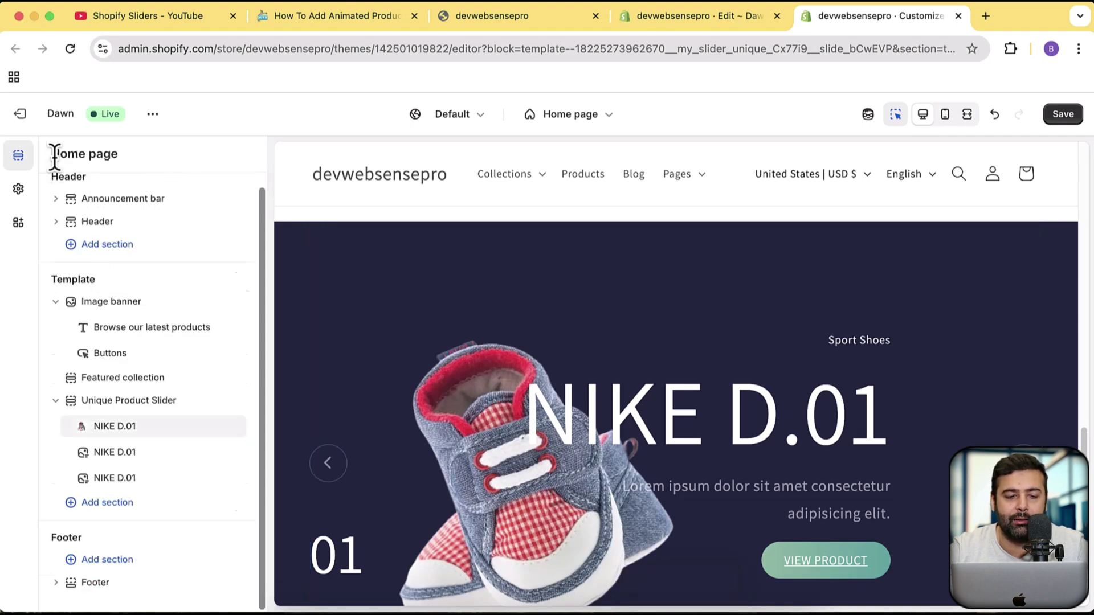
click(152, 456)
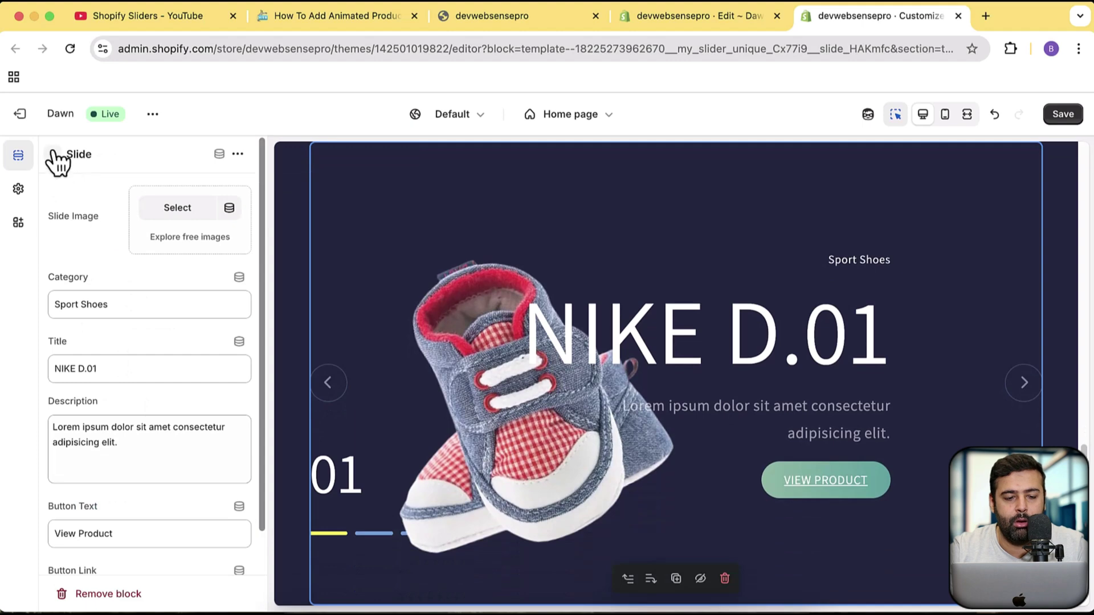
click(54, 155)
click(134, 442)
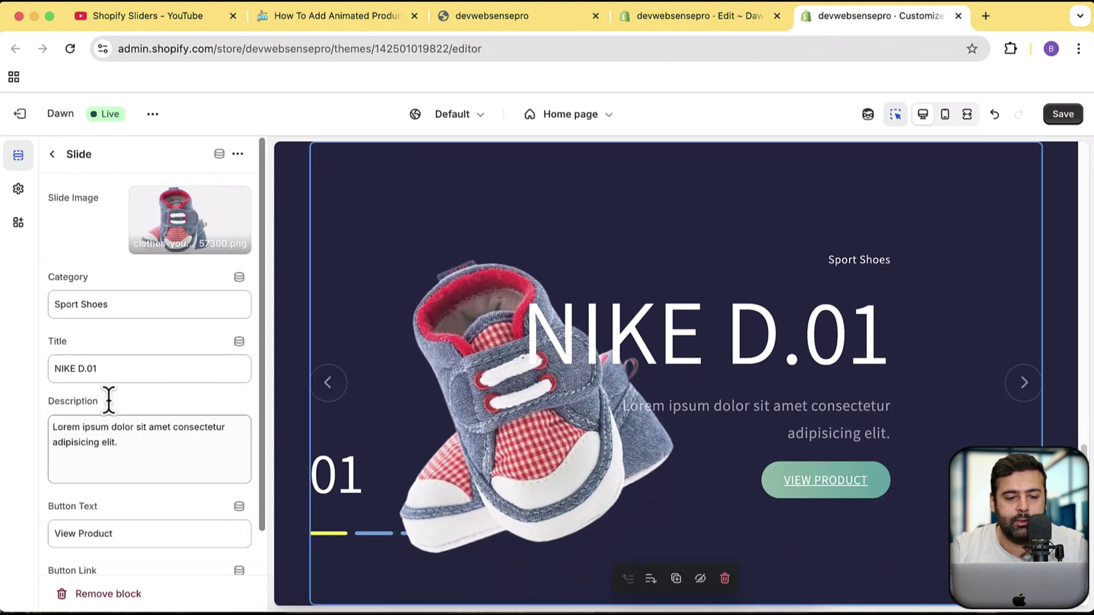
click(190, 244)
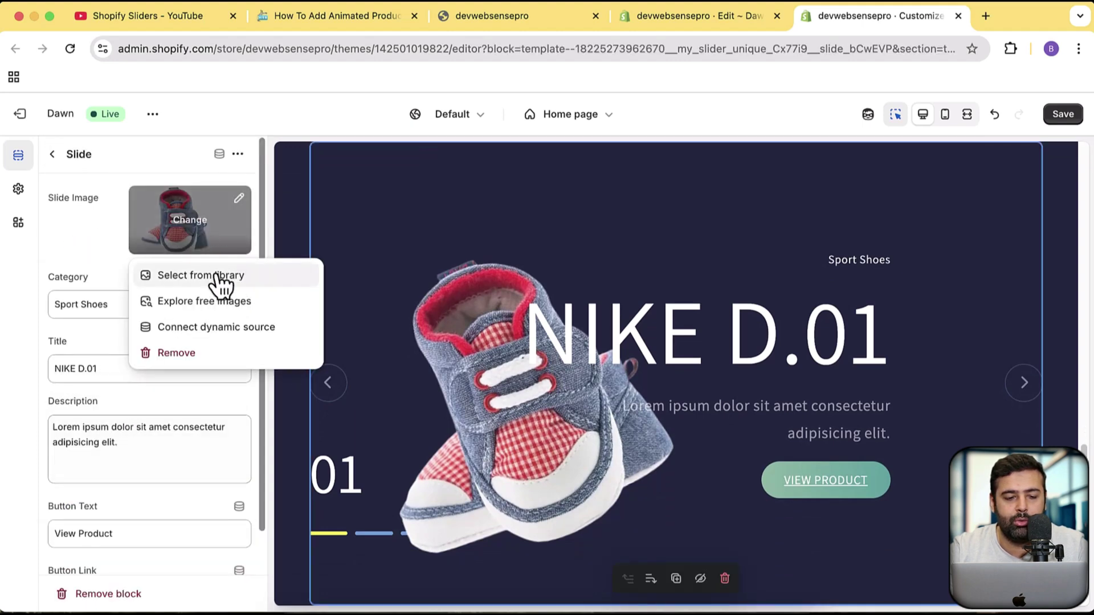
click(218, 276)
scroll(693, 302, down, 5)
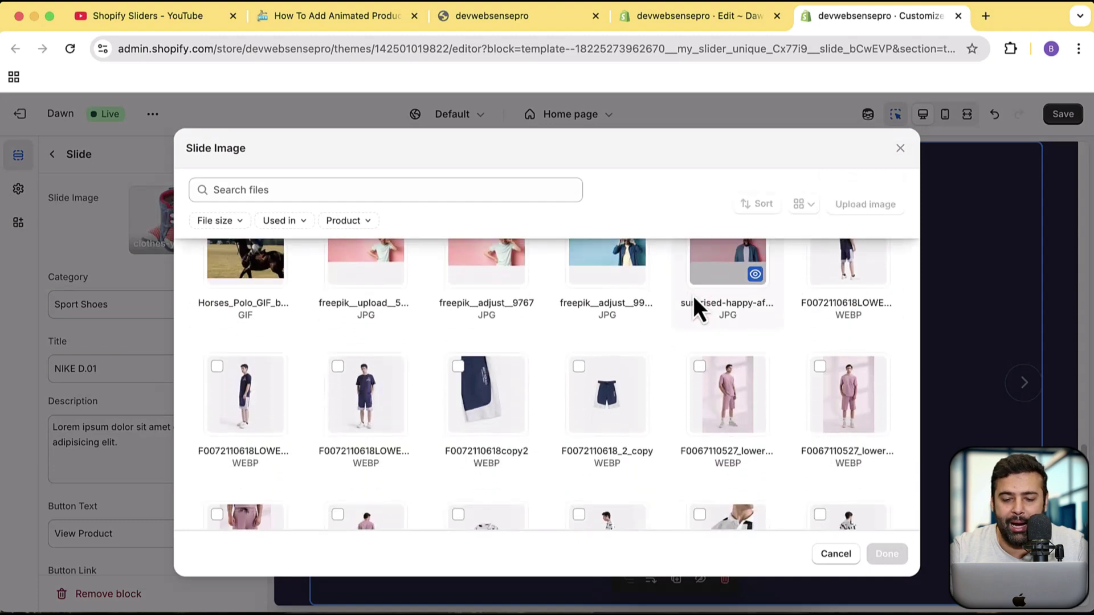
scroll(906, 331, down, 3)
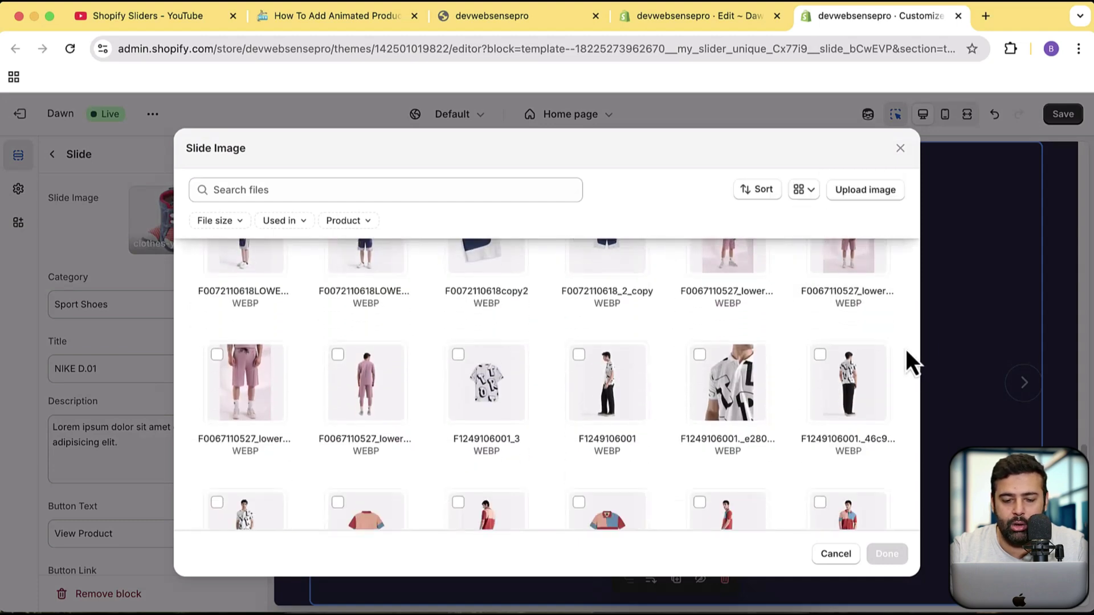
scroll(906, 359, down, 3)
scroll(906, 359, up, 3)
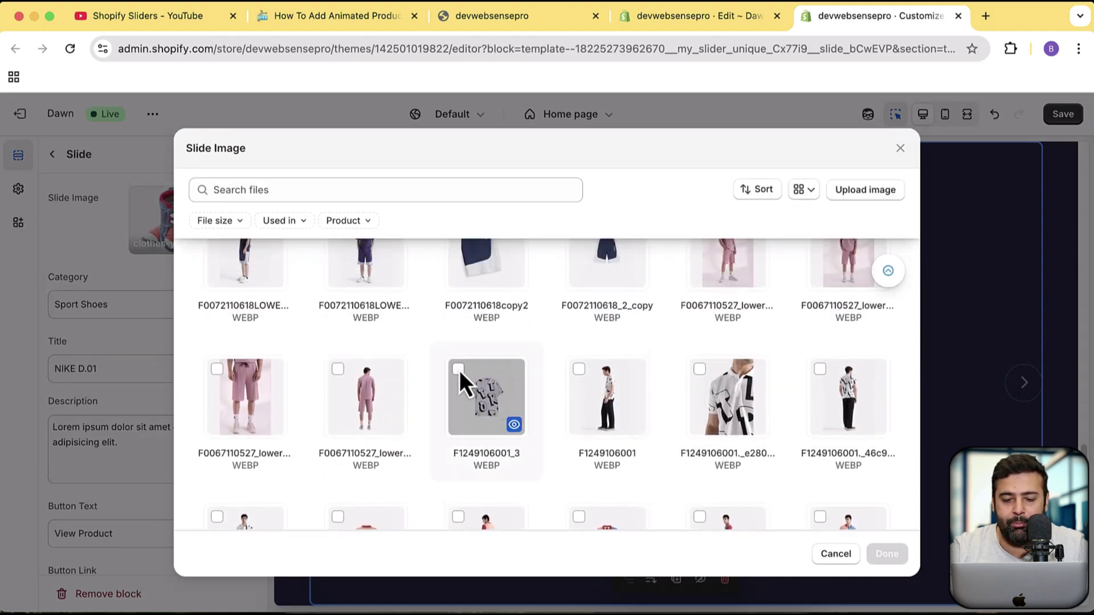
click(459, 370)
click(884, 556)
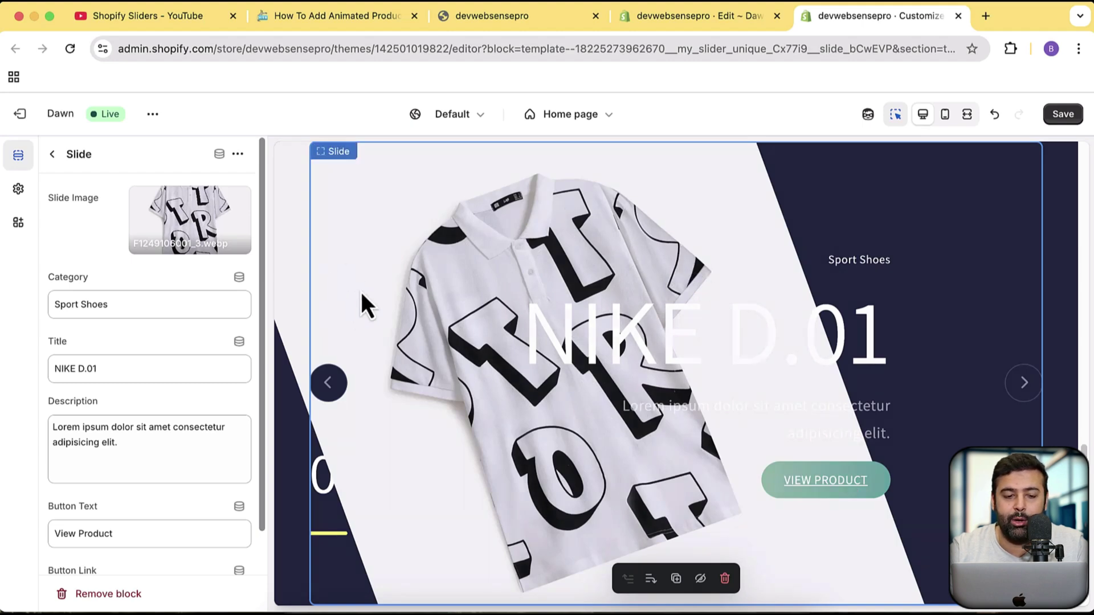
Edit the first slide's shirt image to give it a transparent background, save it, and check the slide in the theme preview
click(244, 211)
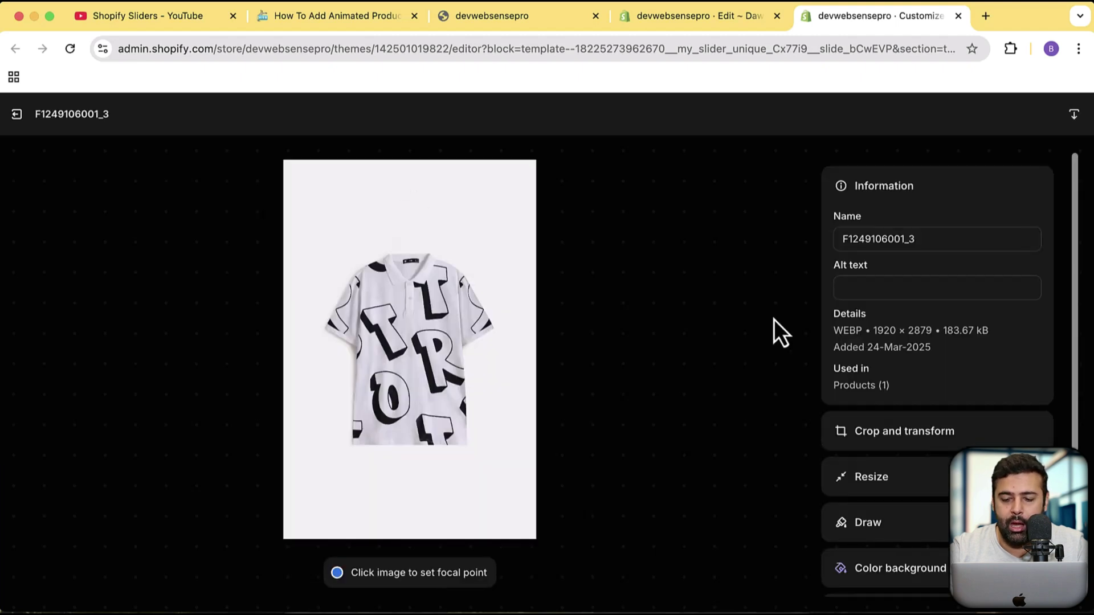
scroll(1056, 310, down, 2)
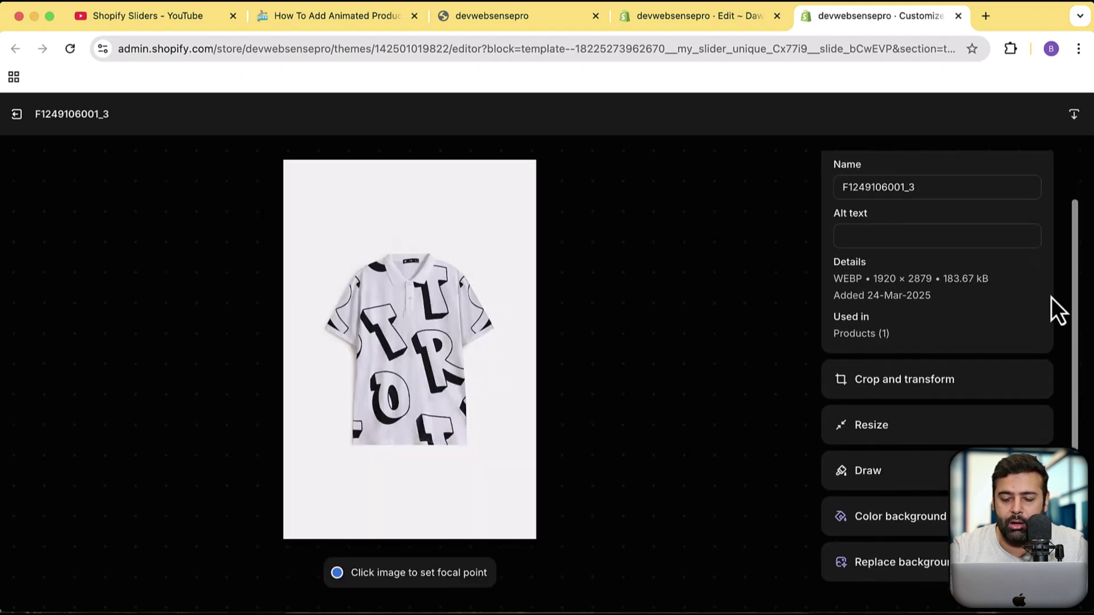
click(871, 536)
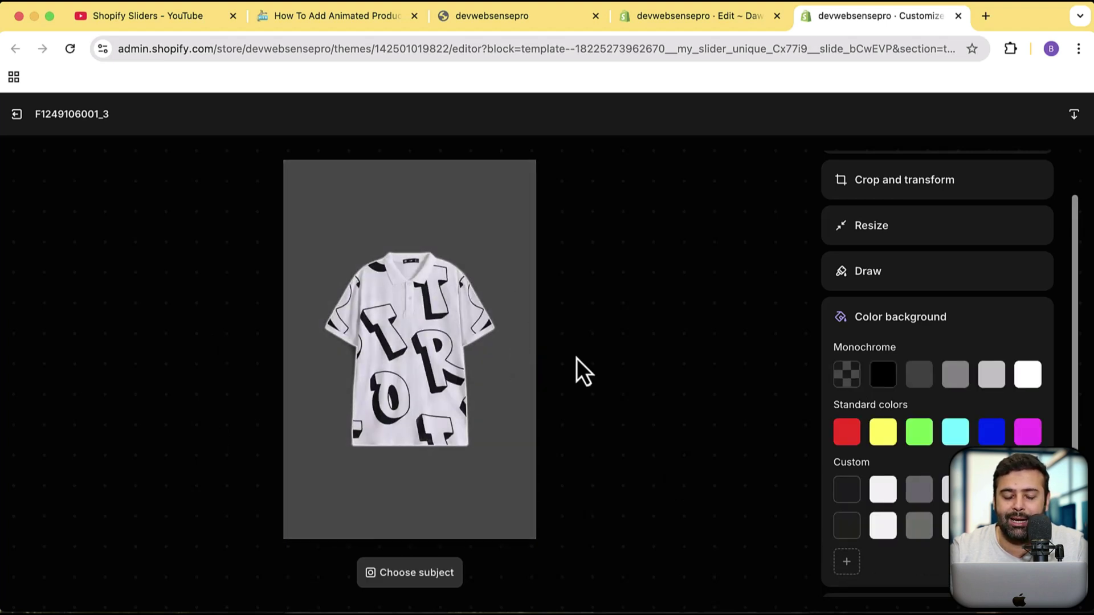
click(847, 385)
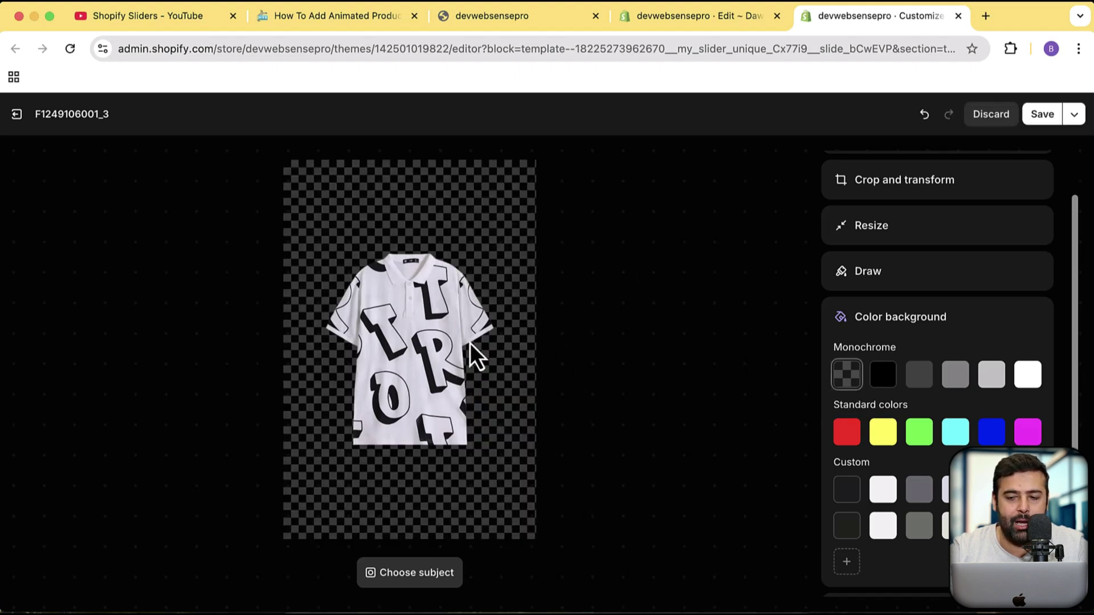
click(1030, 122)
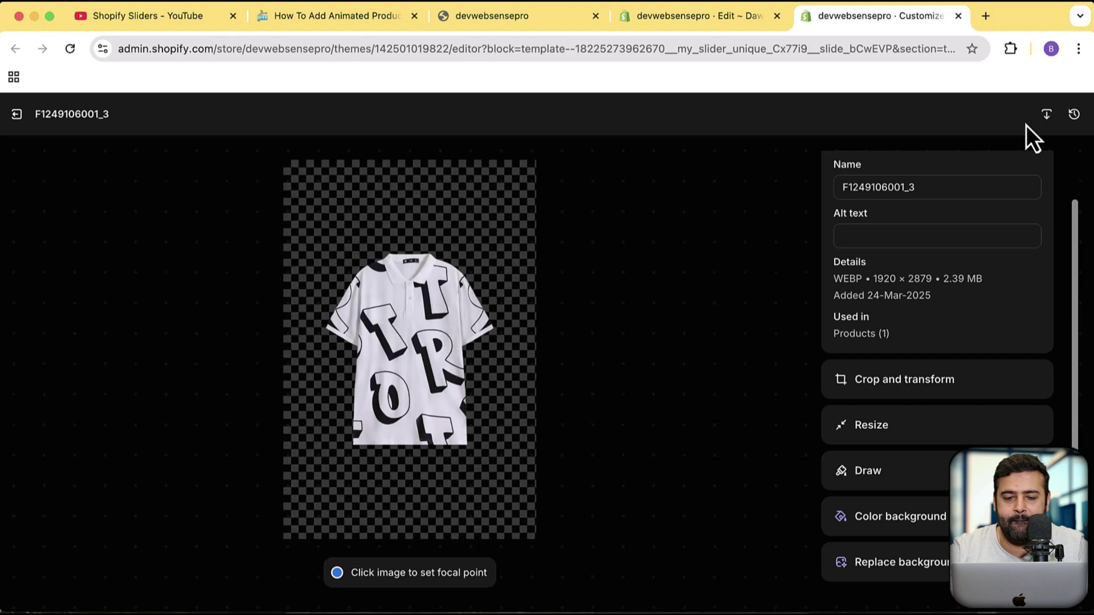
click(17, 115)
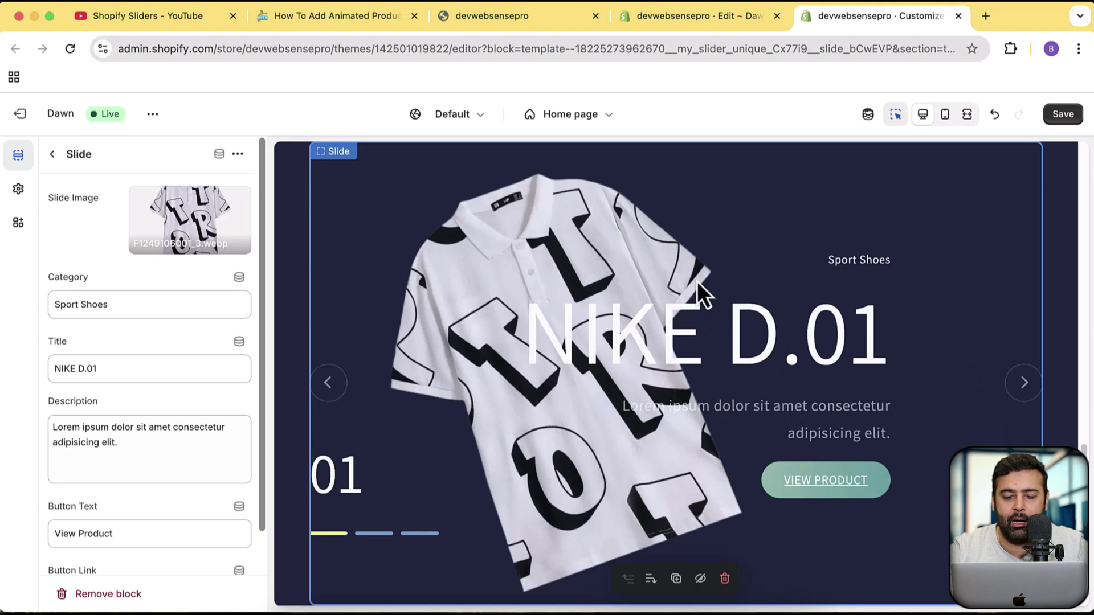
scroll(889, 319, down, 2)
scroll(661, 285, up, 4)
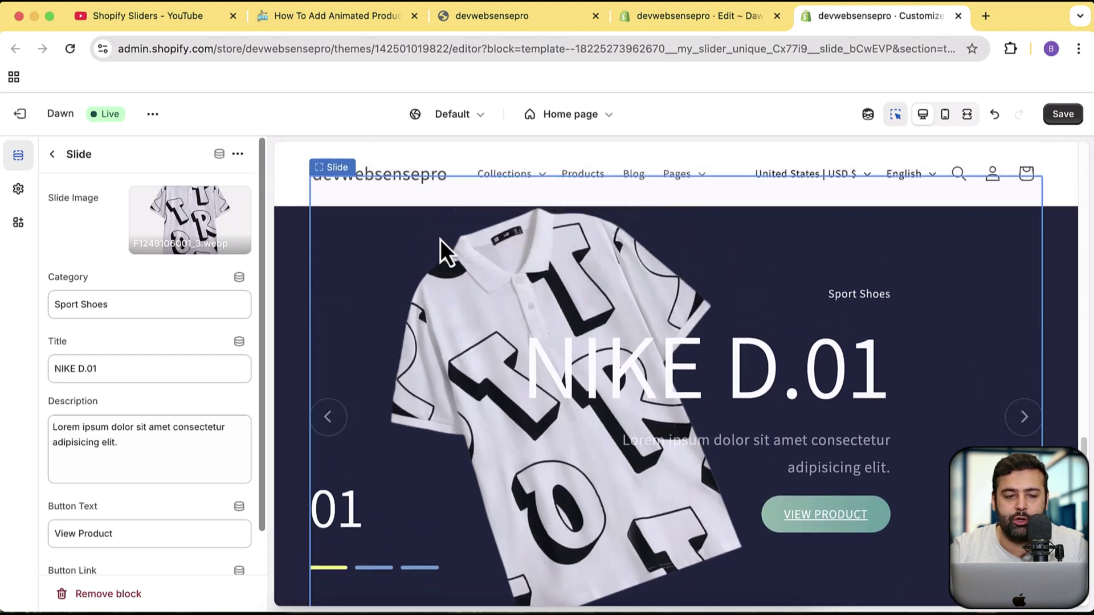
scroll(607, 286, down, 1)
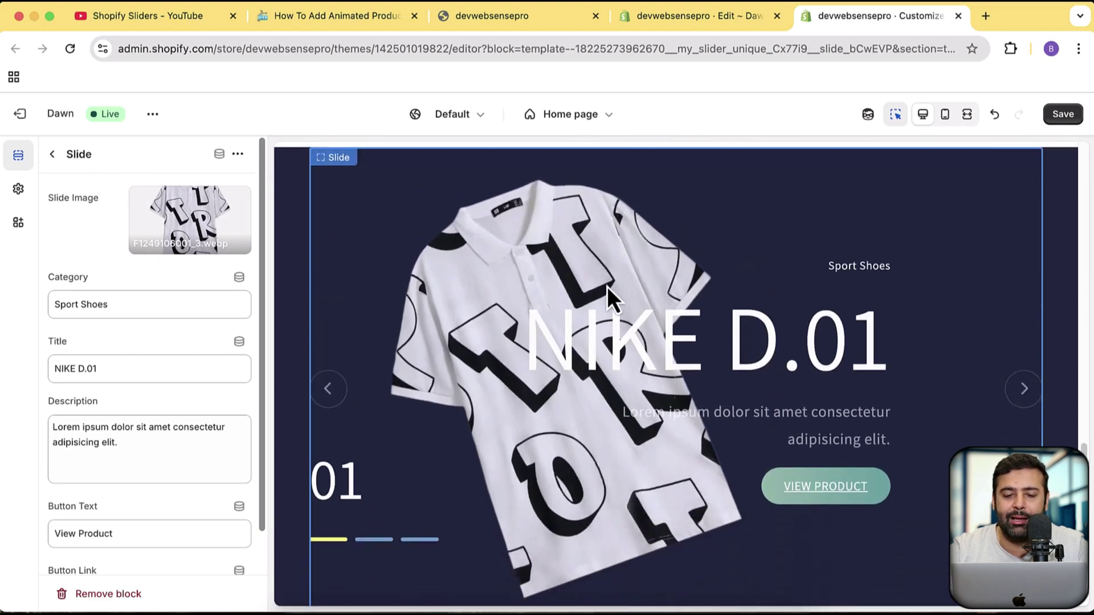
Set the image of the slider's second NIKE D.01 slide to the black leather shoes PNG from the library
scroll(607, 286, up, 1)
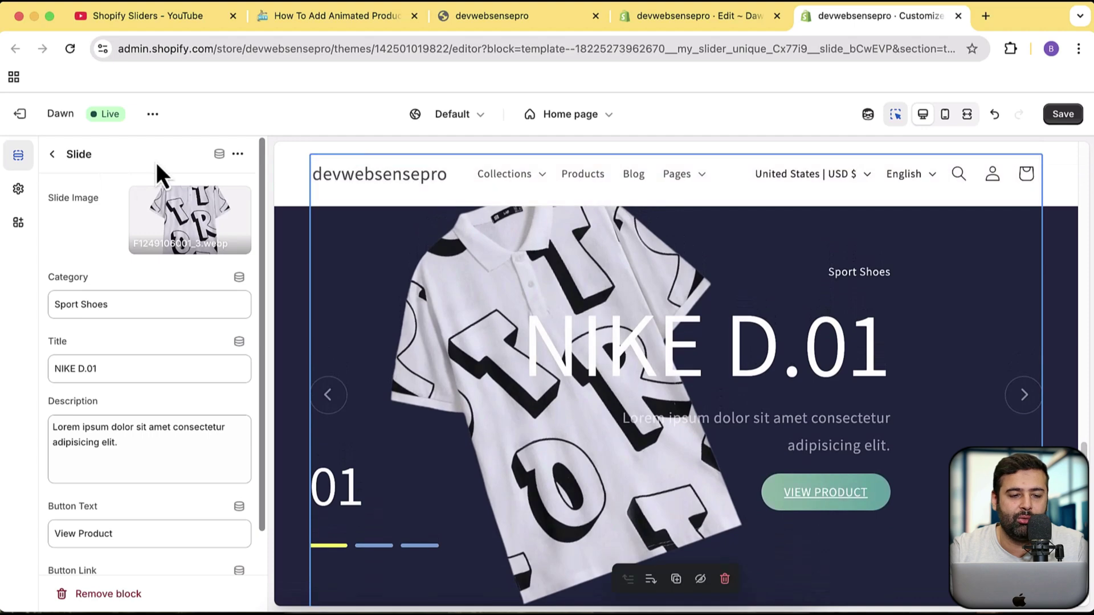
click(49, 154)
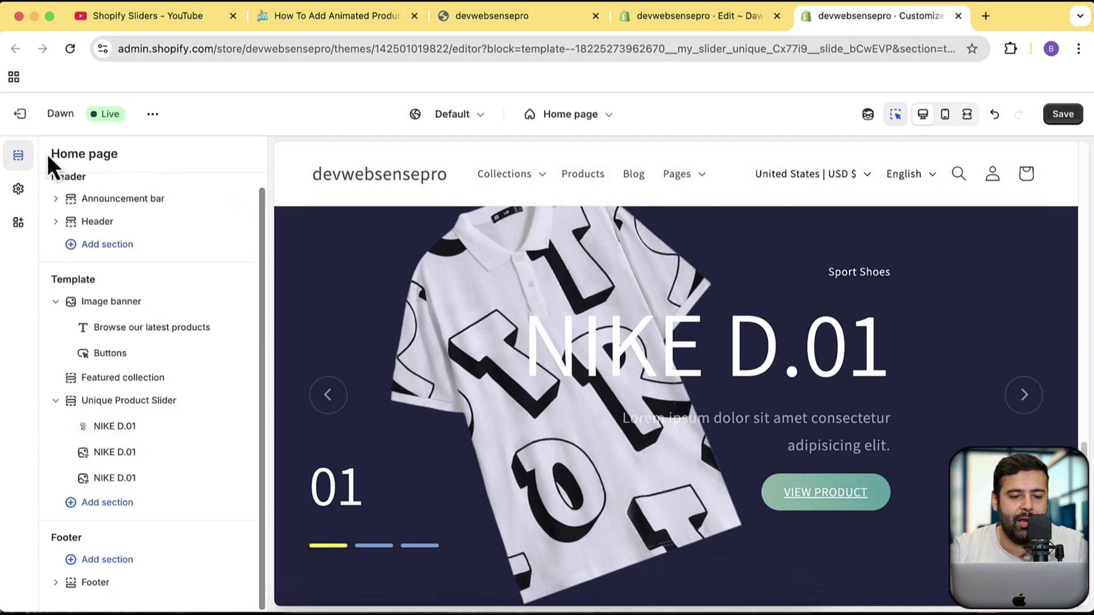
click(141, 457)
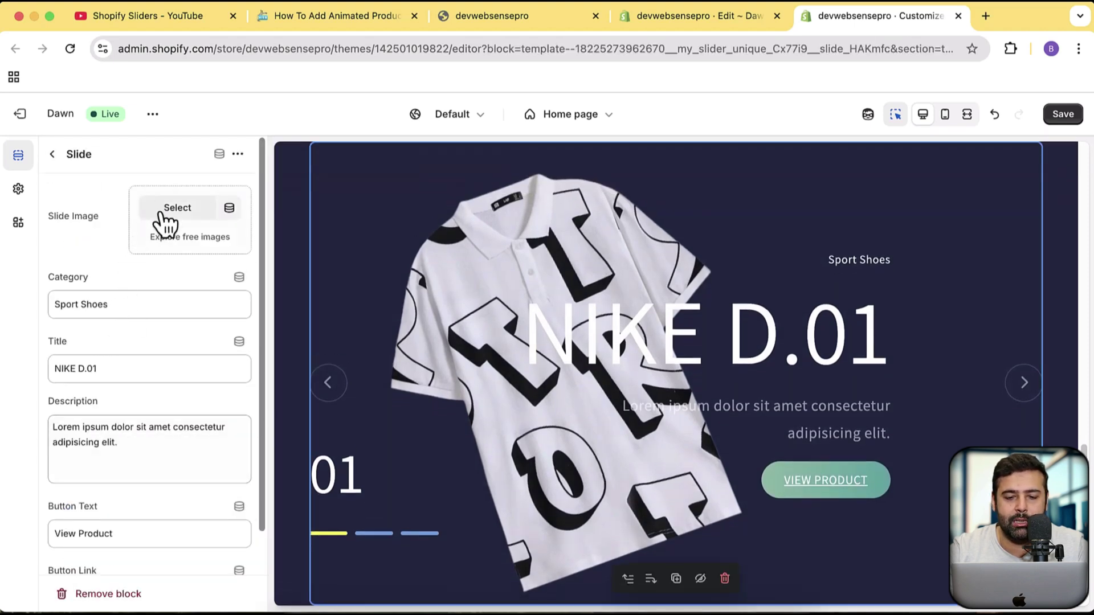
click(171, 207)
scroll(695, 347, down, 2)
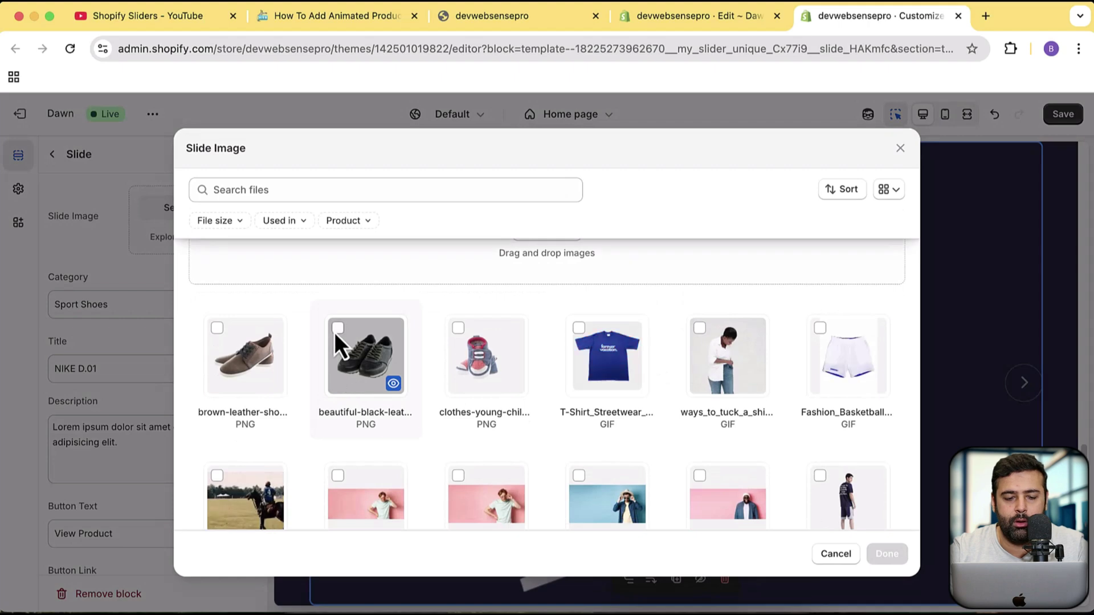
click(337, 329)
click(886, 554)
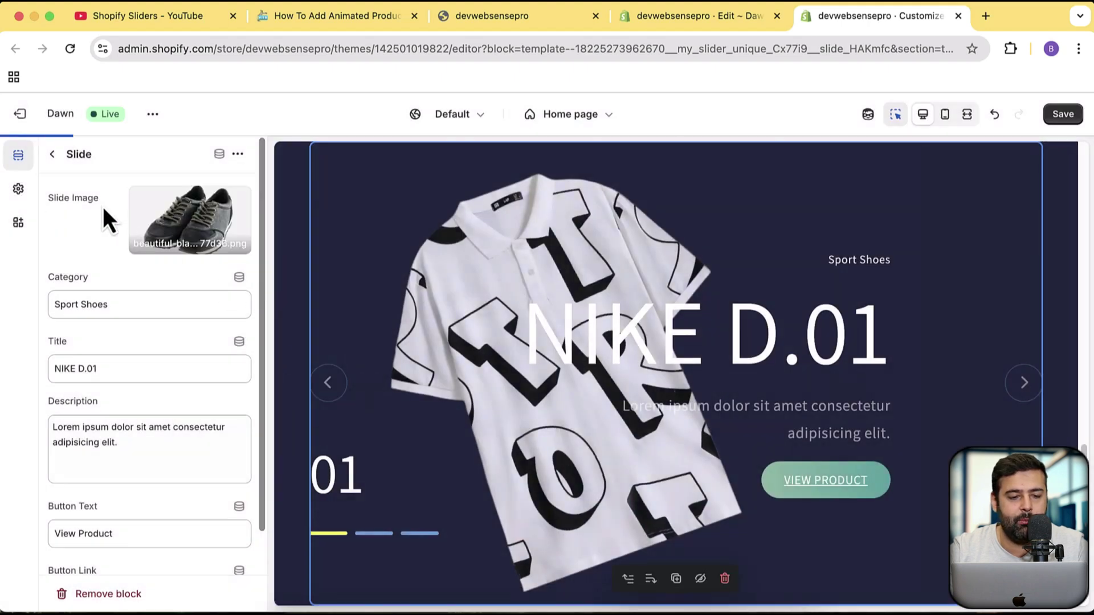
Set the third NIKE D.01 slide's image to the brown leather shoes PNG from the library and save the theme changes
click(53, 158)
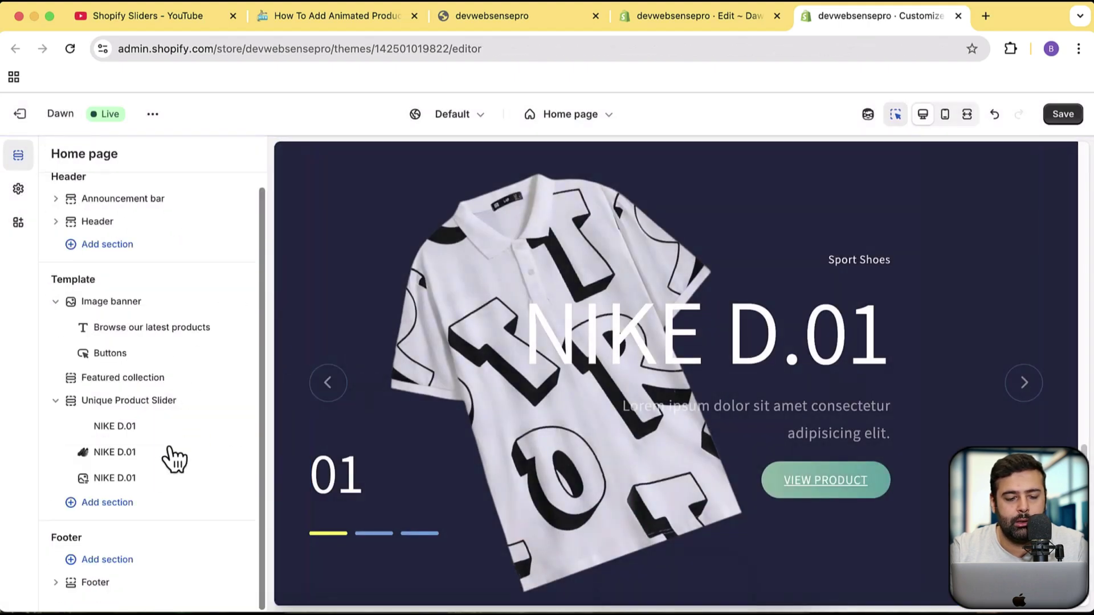
click(126, 479)
click(178, 212)
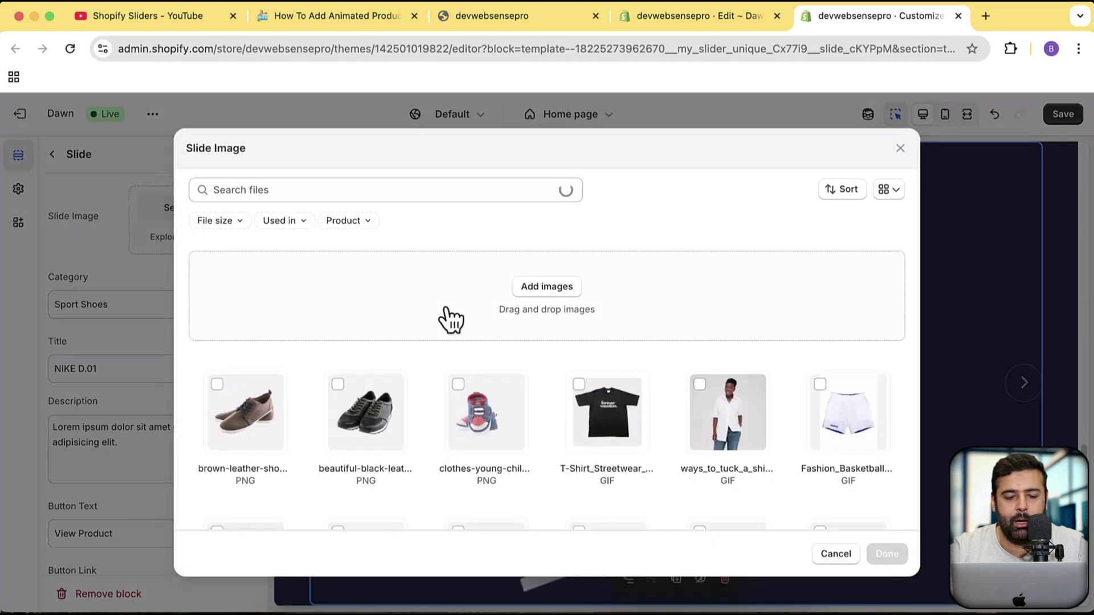
click(218, 386)
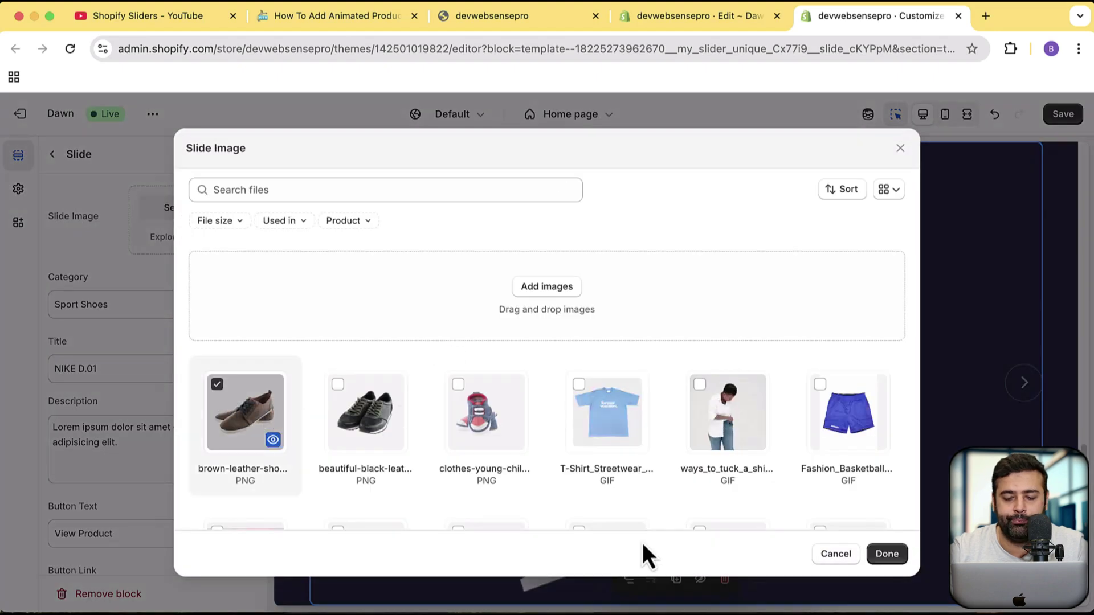
click(887, 554)
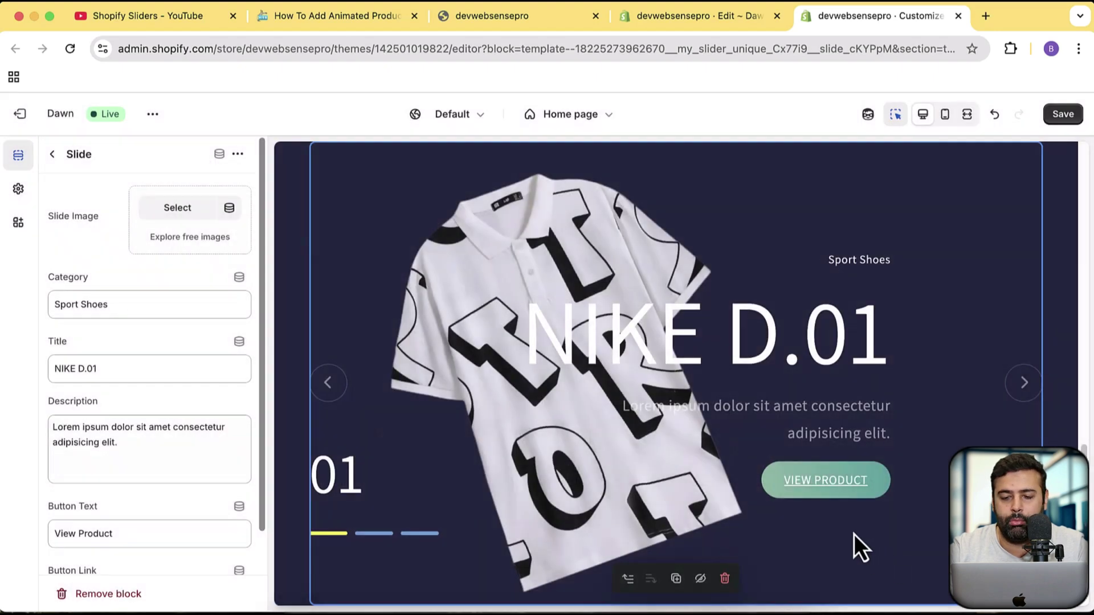
click(1066, 116)
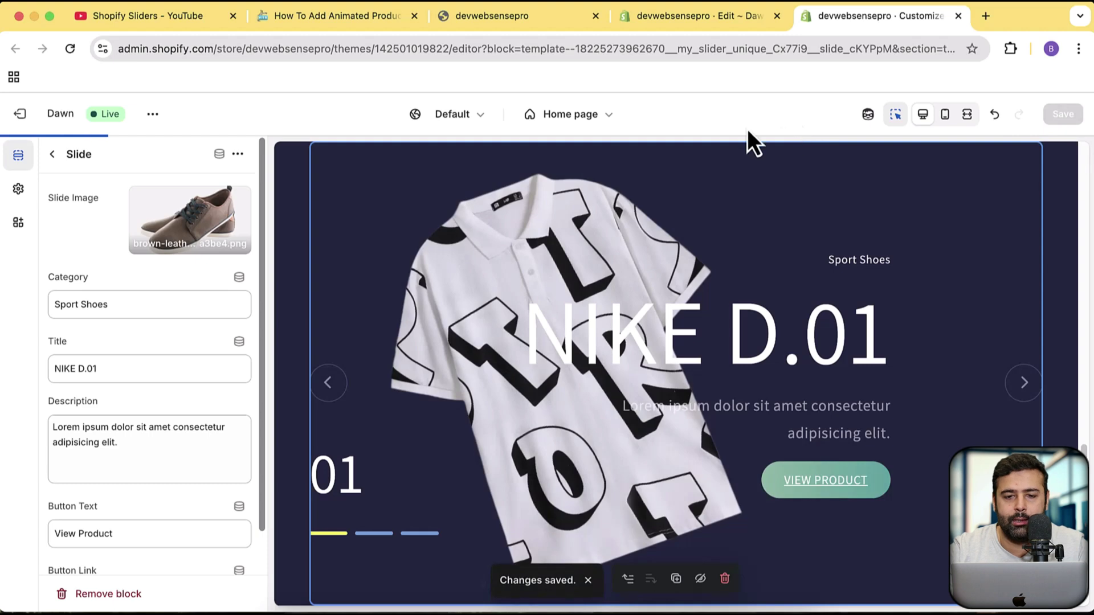
Reload the store's home page preview and step the product slider forward to the third slide and back to the first
click(560, 28)
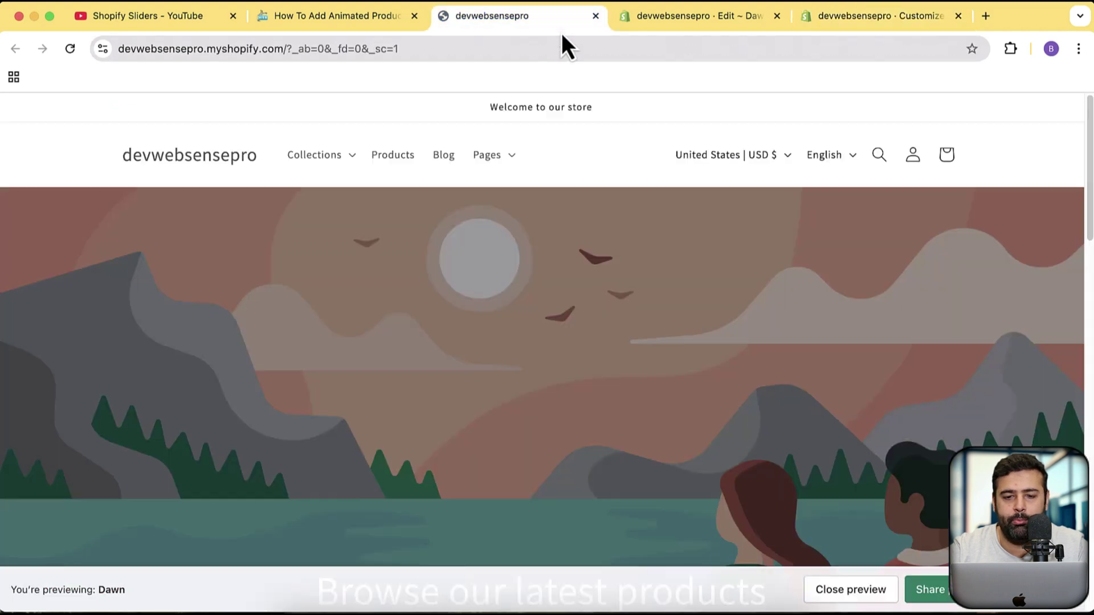
click(603, 49)
key(Return)
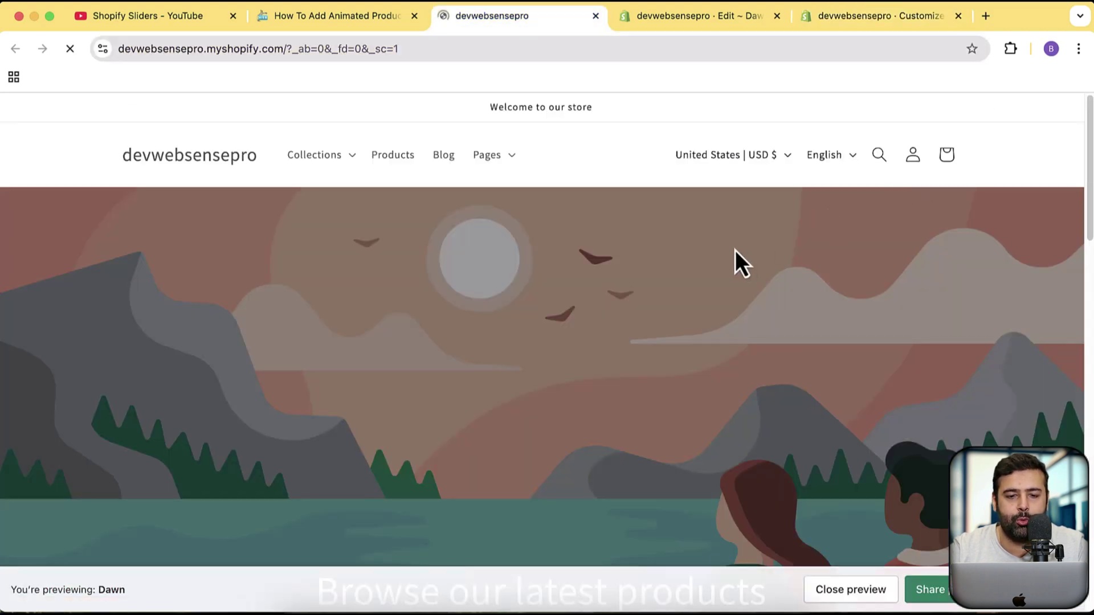
scroll(889, 242, down, 15)
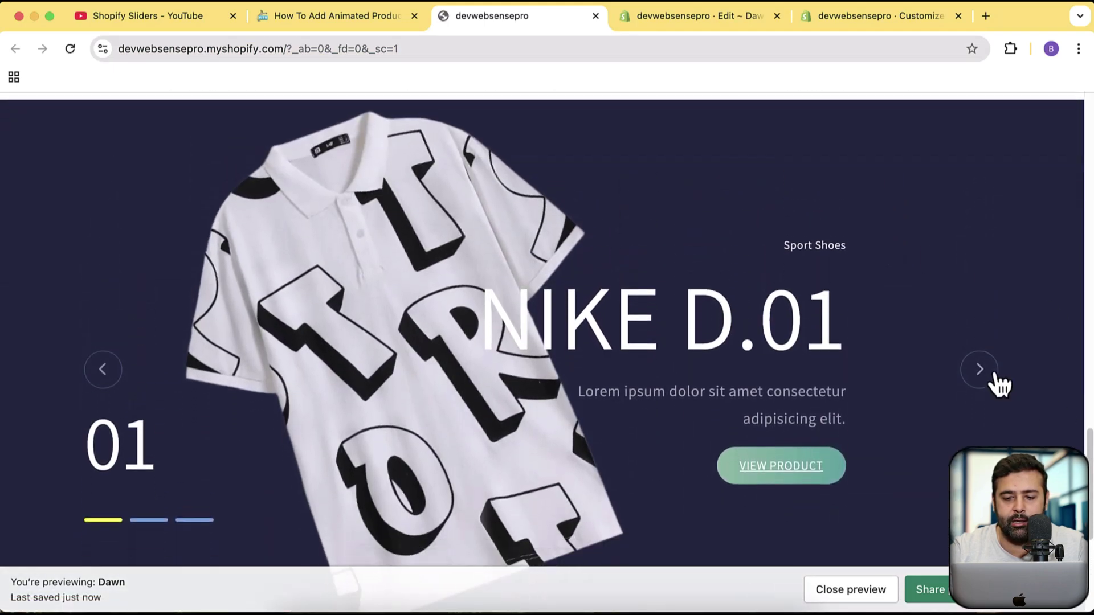
click(993, 377)
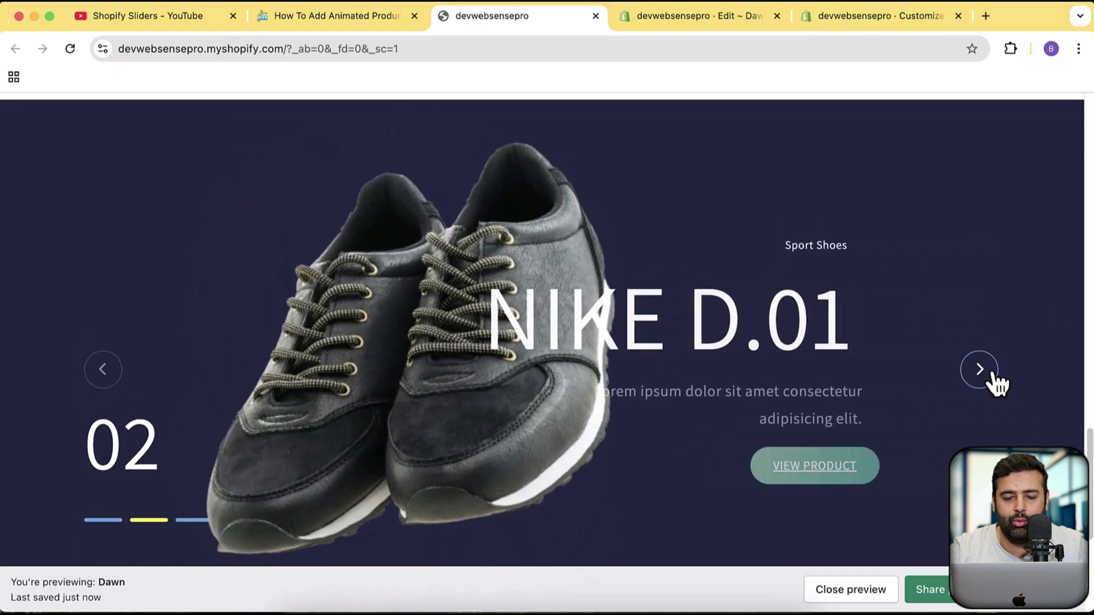
click(997, 383)
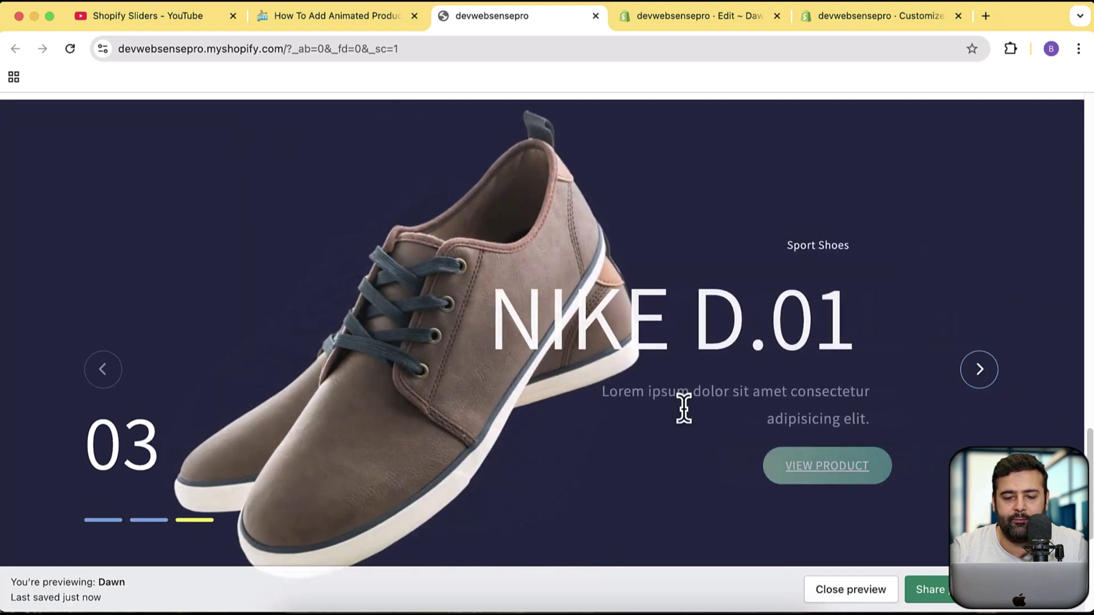
click(108, 371)
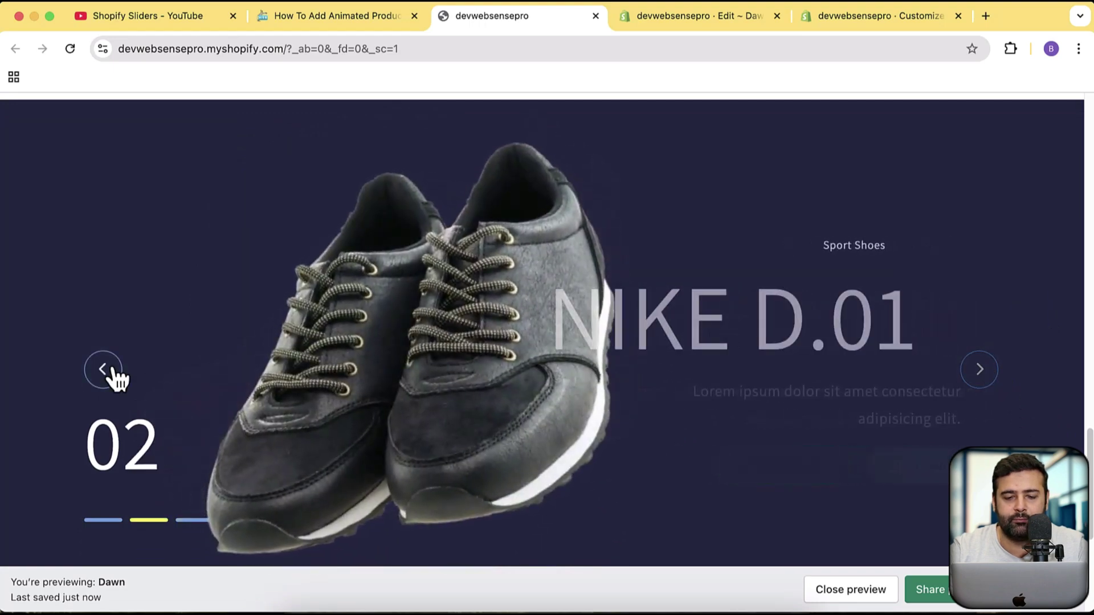
click(108, 371)
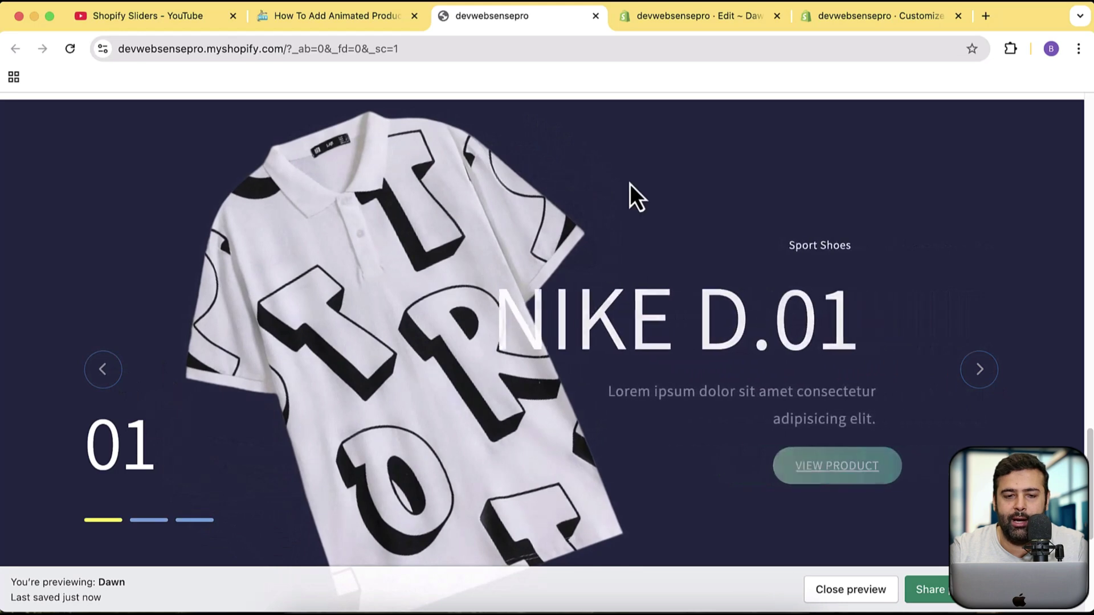
Open the BBD - Big Bulk Discount page on the Shopify App Store in a new tab and review its description and reviews
click(985, 16)
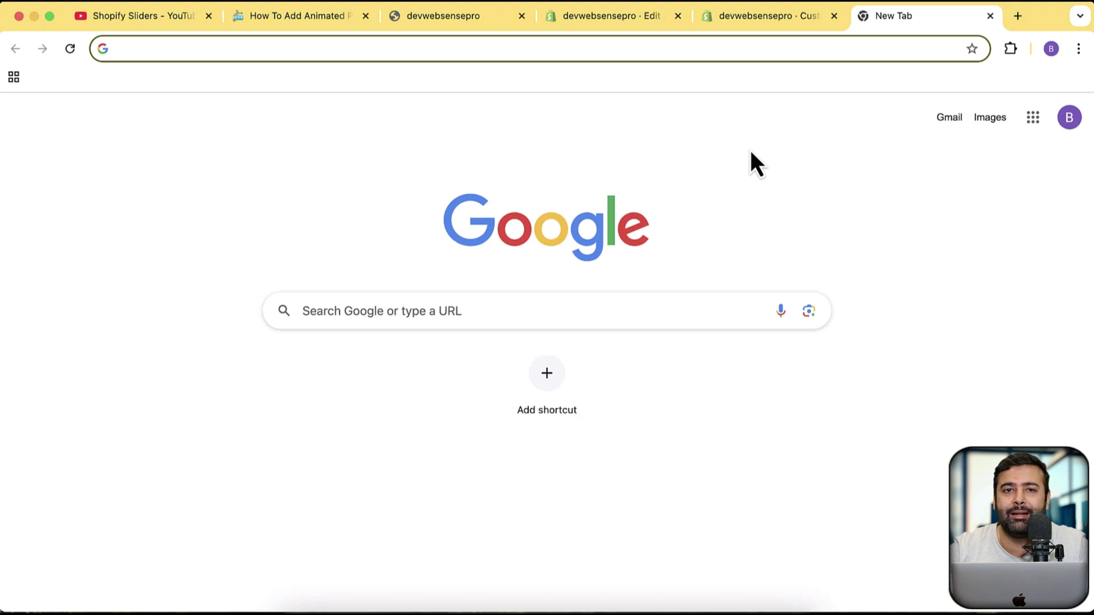
text(big )
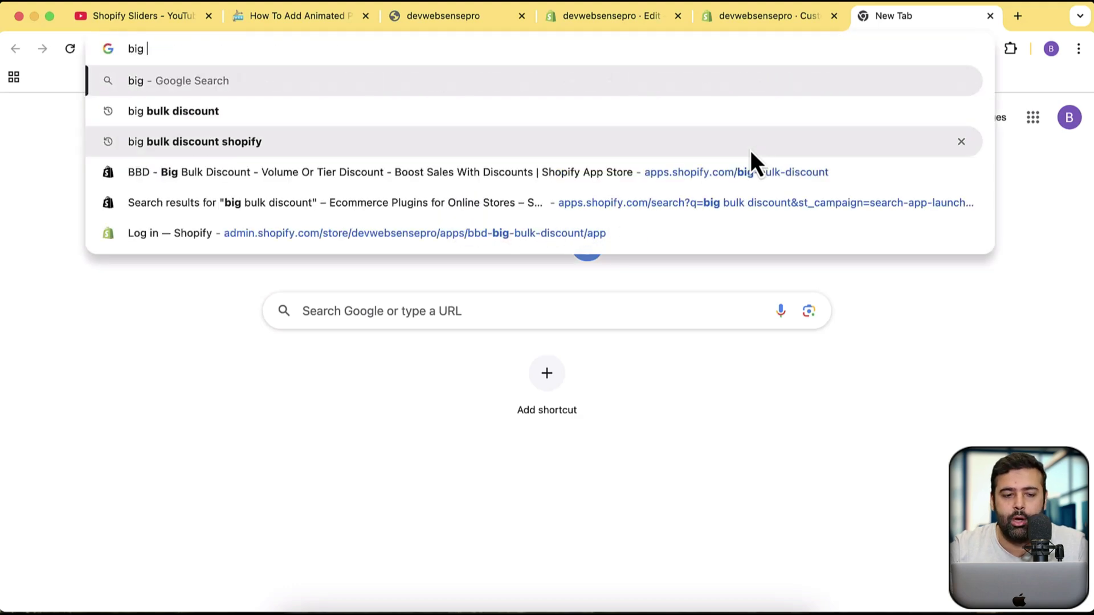
text(b)
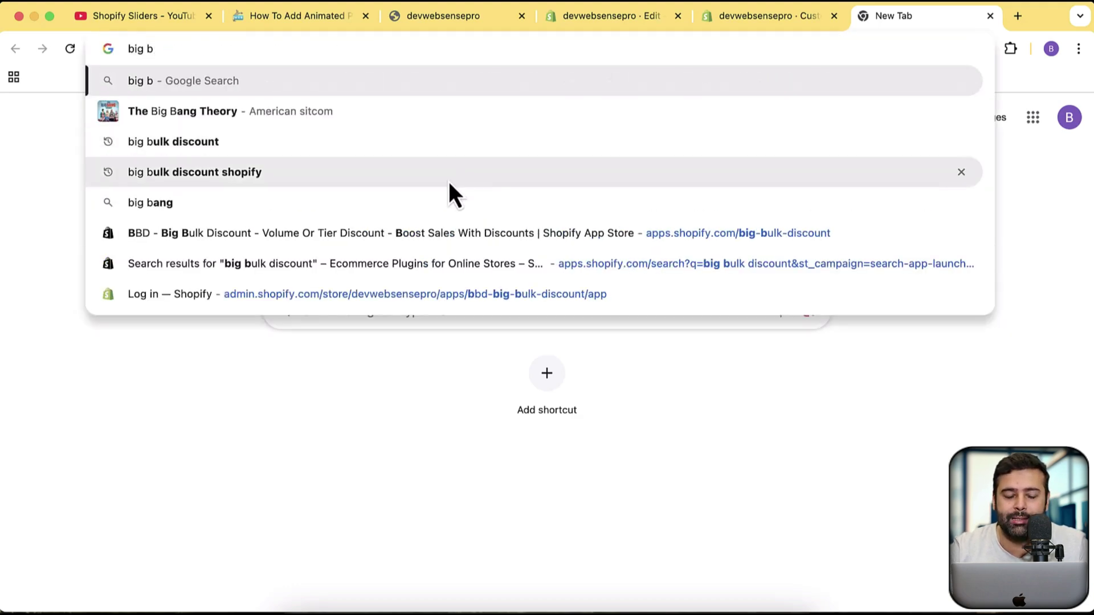
click(449, 182)
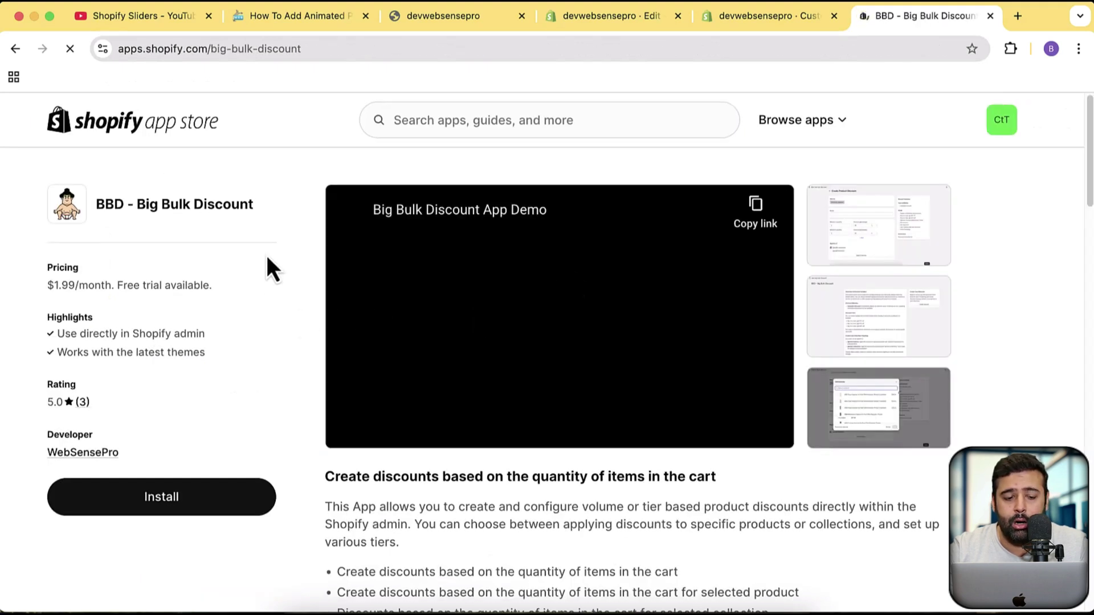
scroll(283, 247, down, 3)
scroll(285, 252, up, 3)
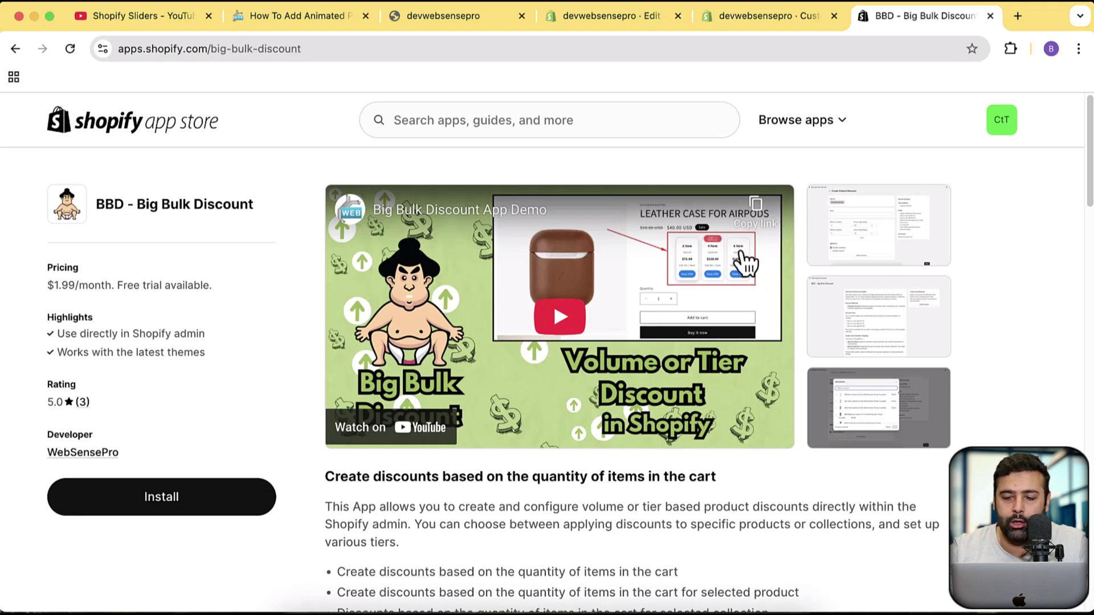
scroll(1035, 205, down, 15)
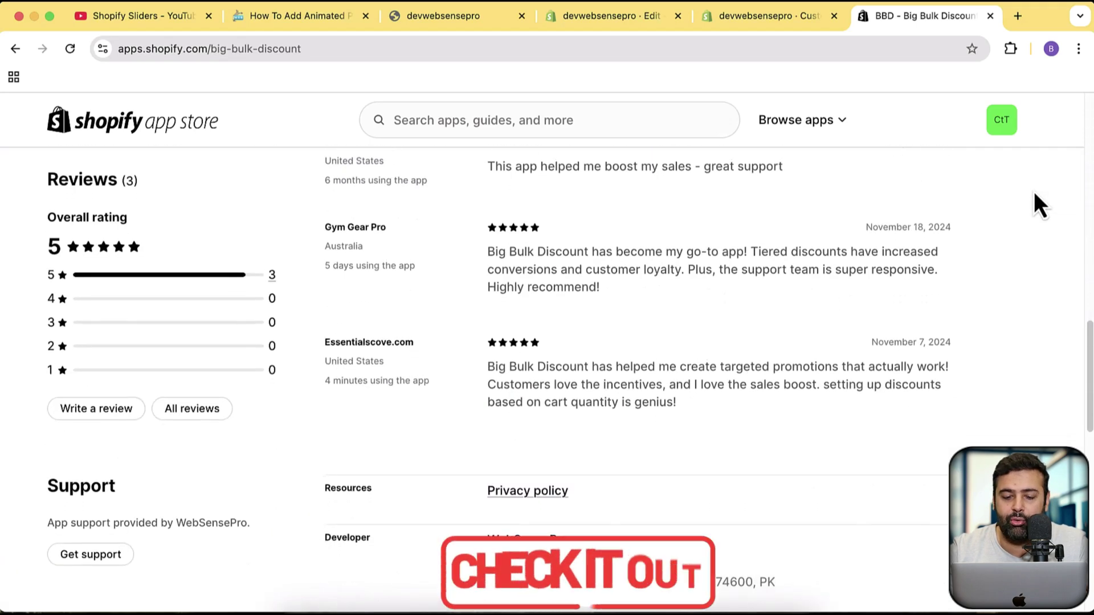
scroll(1035, 194, up, 15)
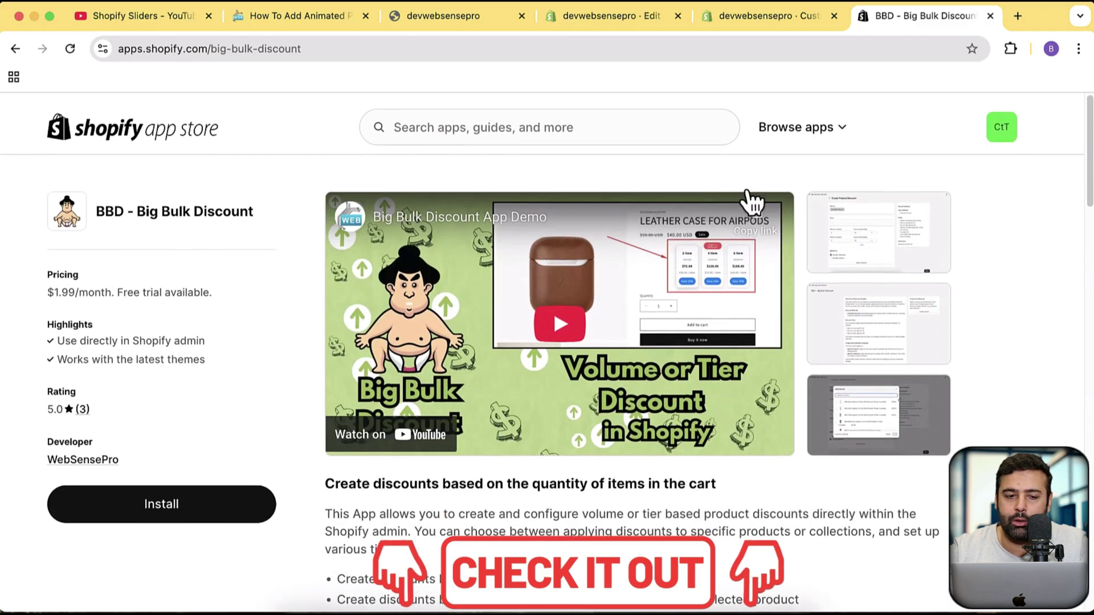